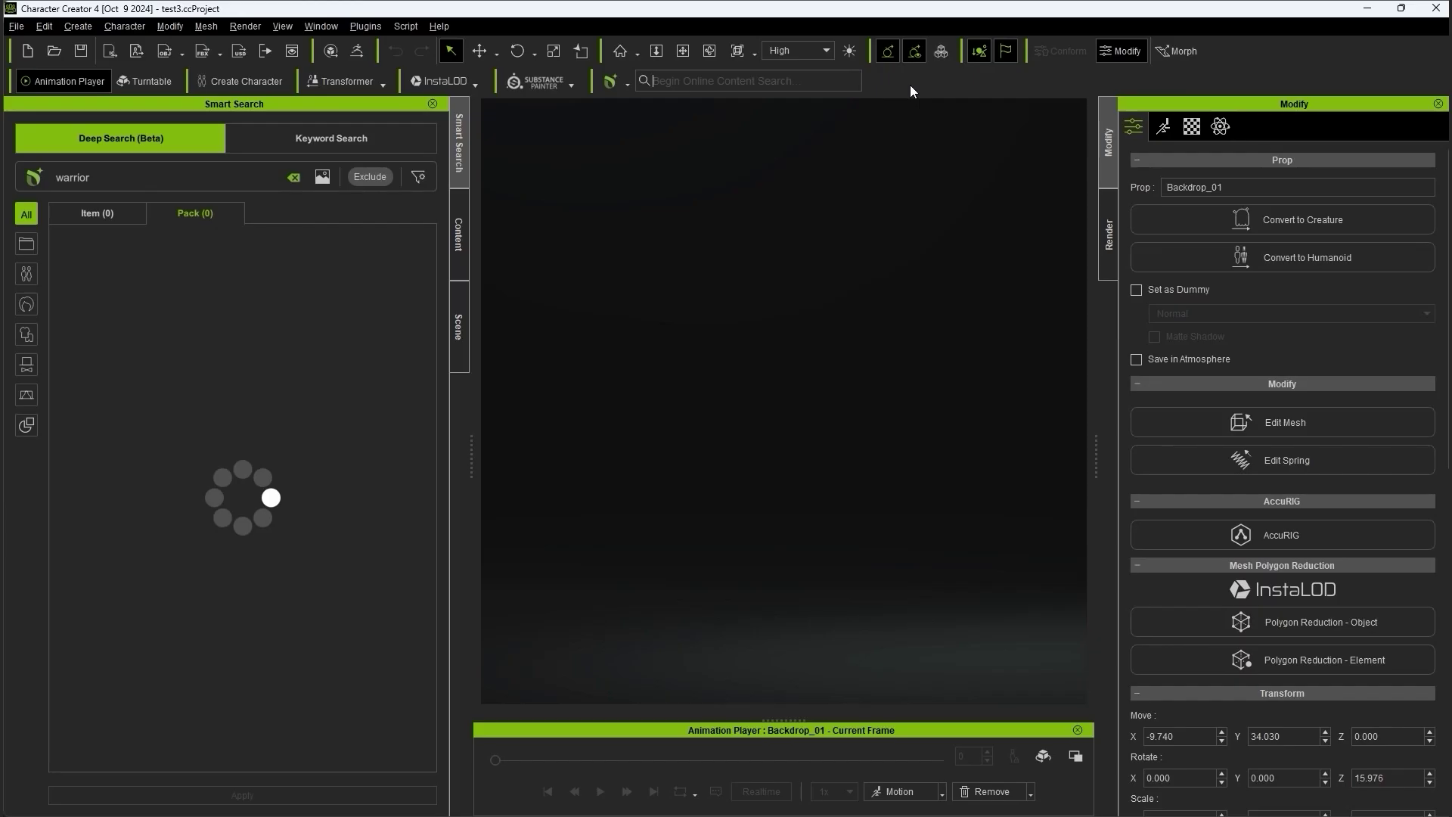
Step: Add the armoured warrior and Arabian horse, then keyword-search 'Horse' animations and apply one to them
left_click_drag(311, 325, 723, 535)
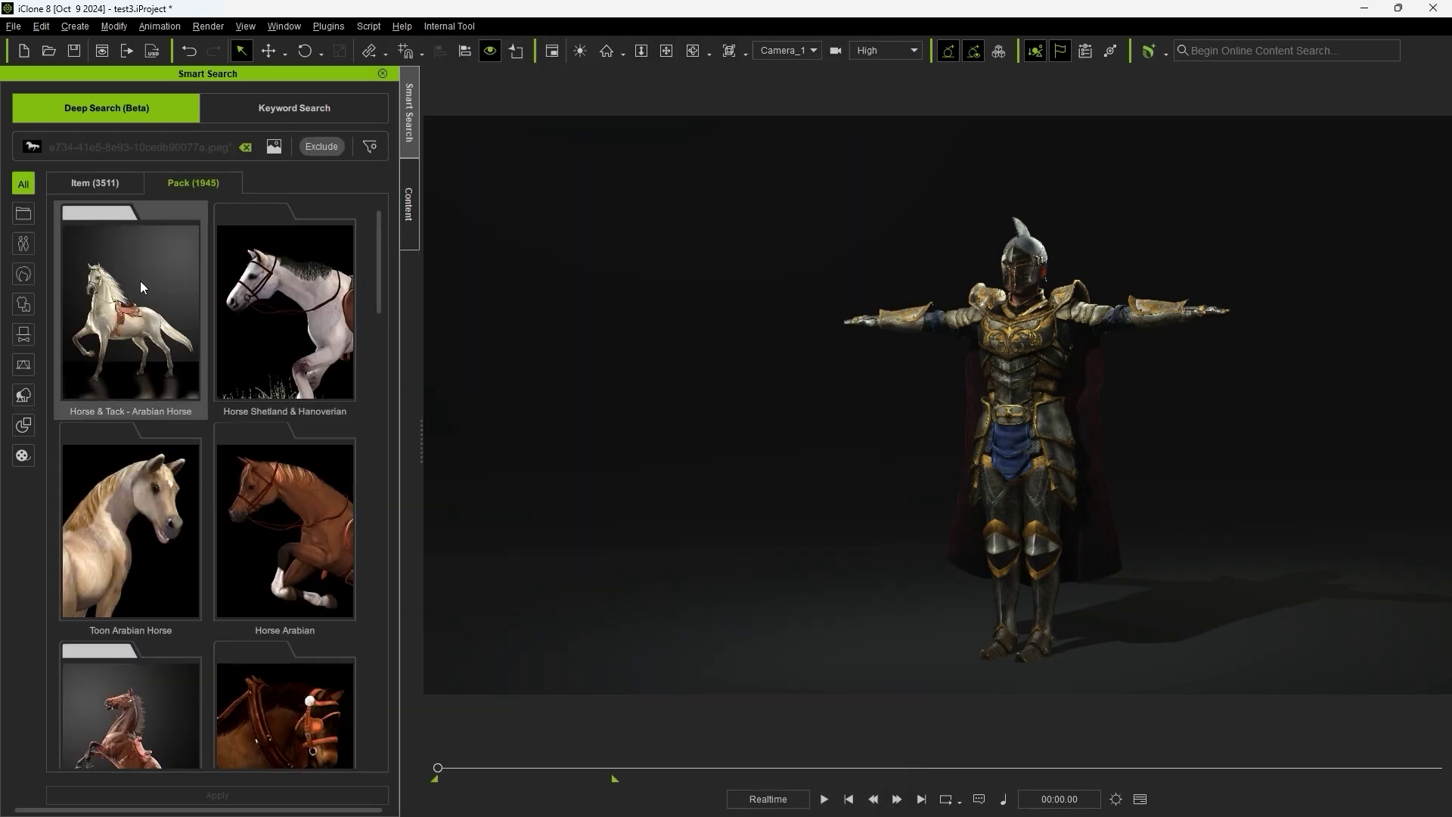
left_click_drag(139, 280, 735, 595)
left_click(294, 107)
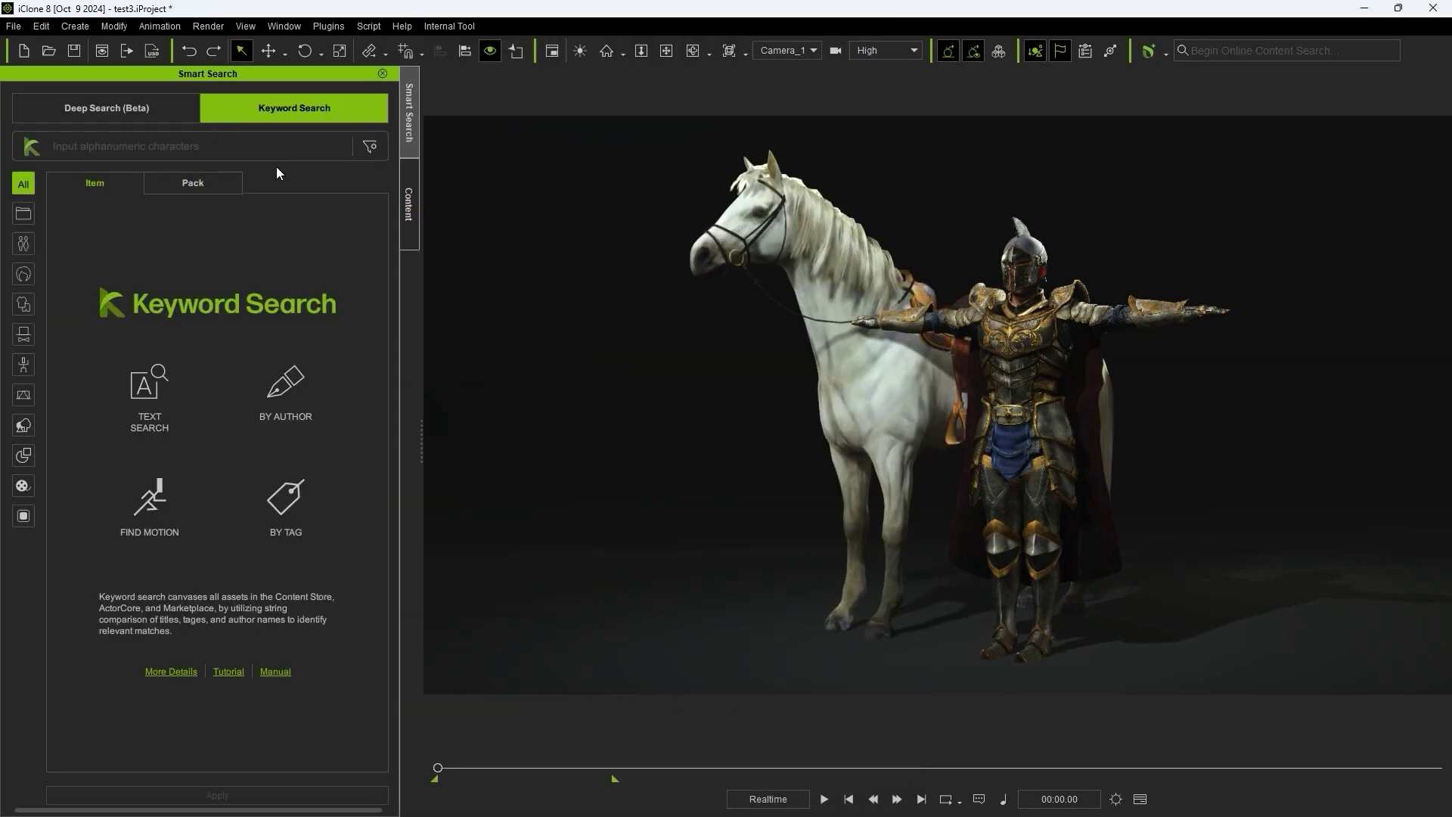
left_click(24, 364)
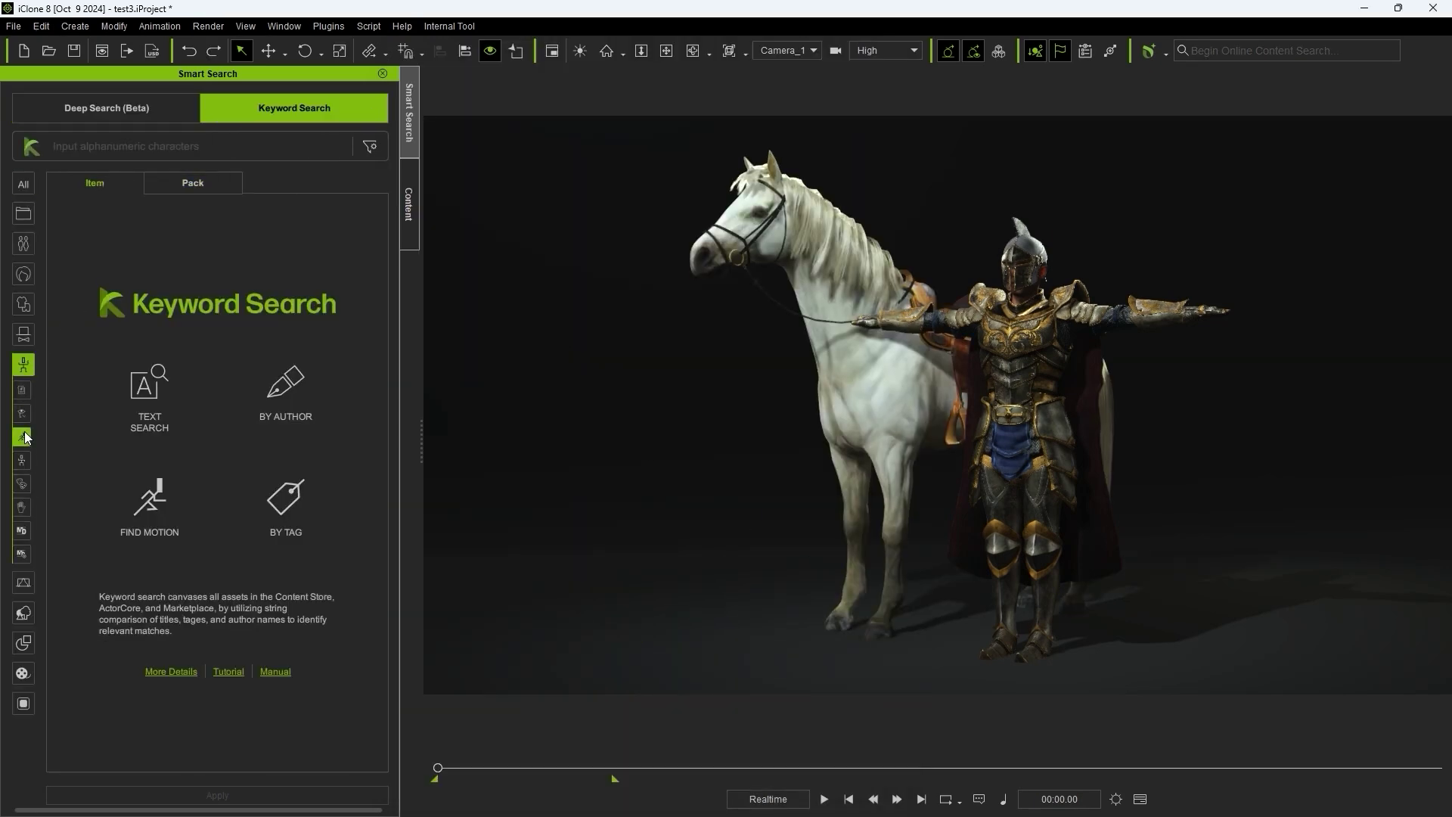
left_click(308, 153)
type("Horse")
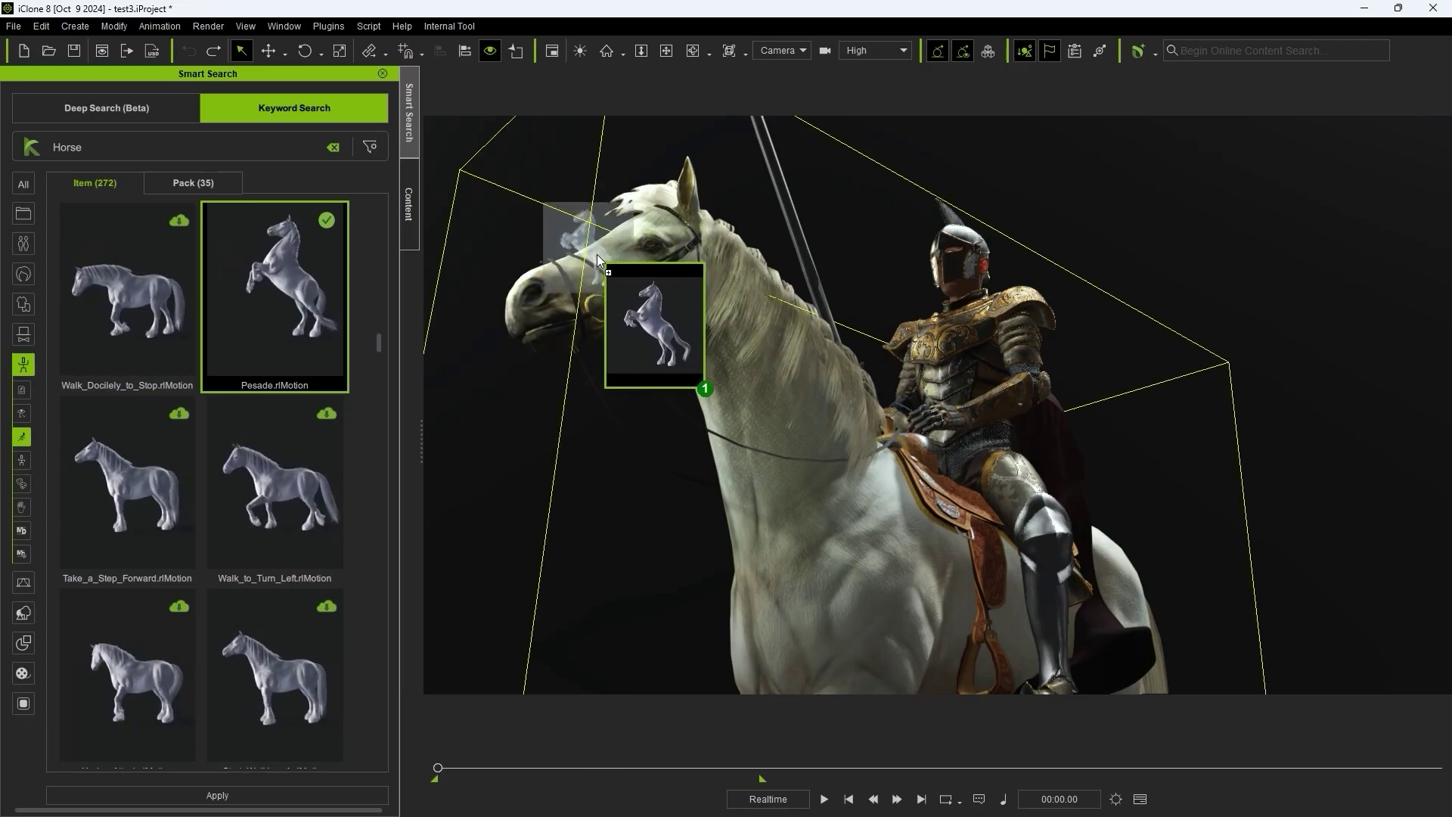
left_click_drag(591, 250, 913, 391)
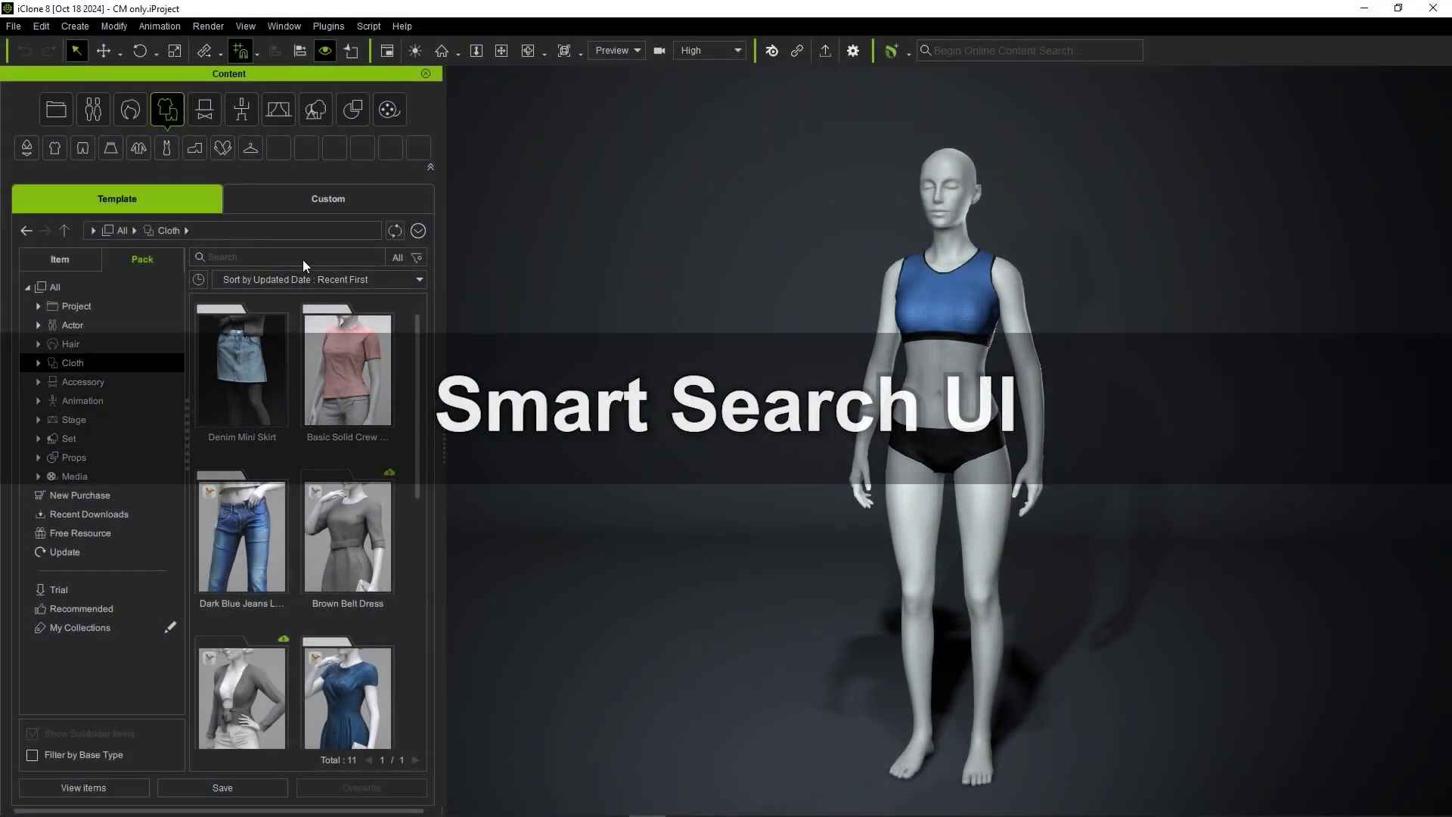
Step: Search the local Cloth library for 'blouse', then send the query to Smart Search for online results
left_click(303, 261)
type("blouse")
key("Return")
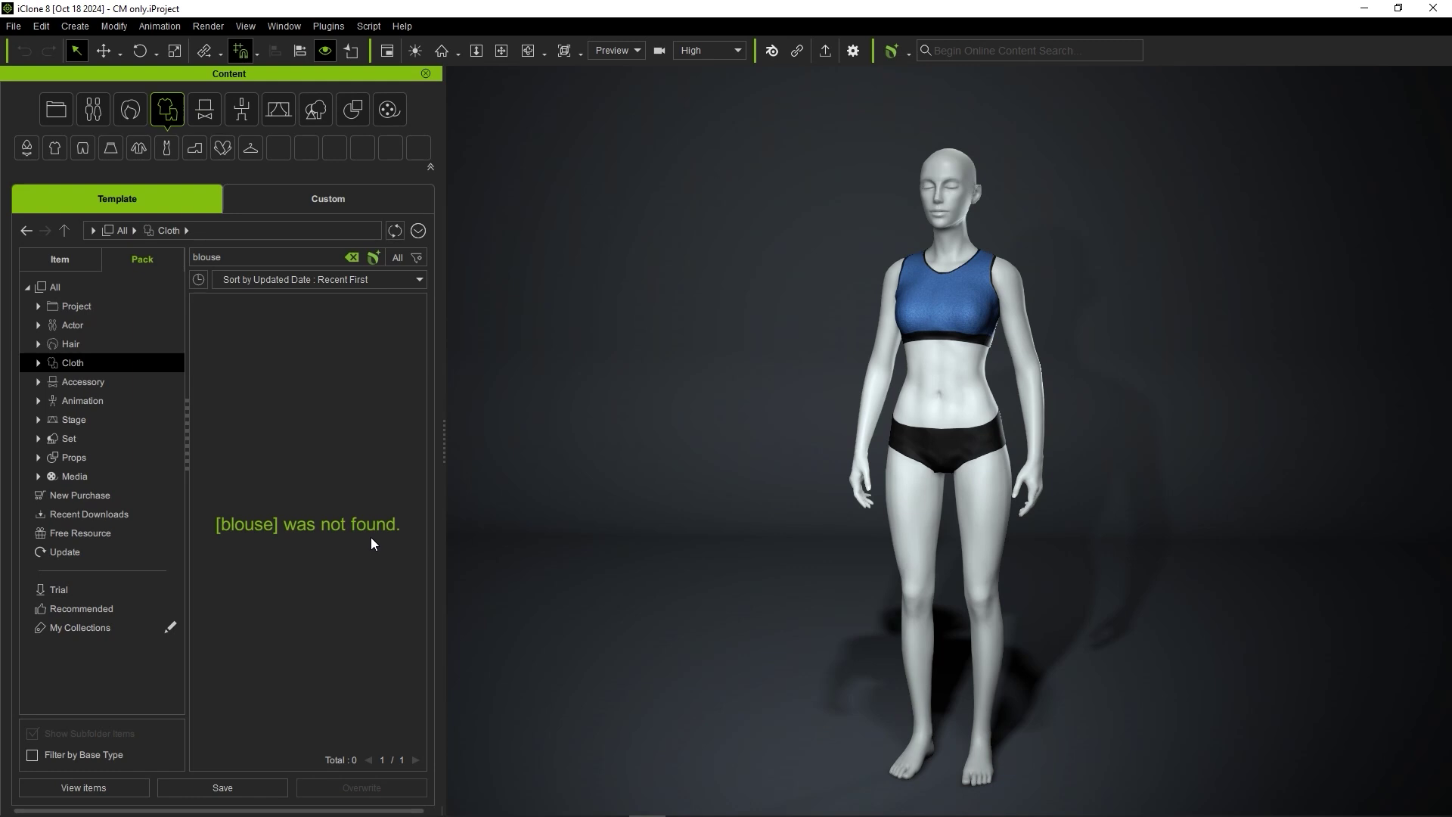
left_click(372, 258)
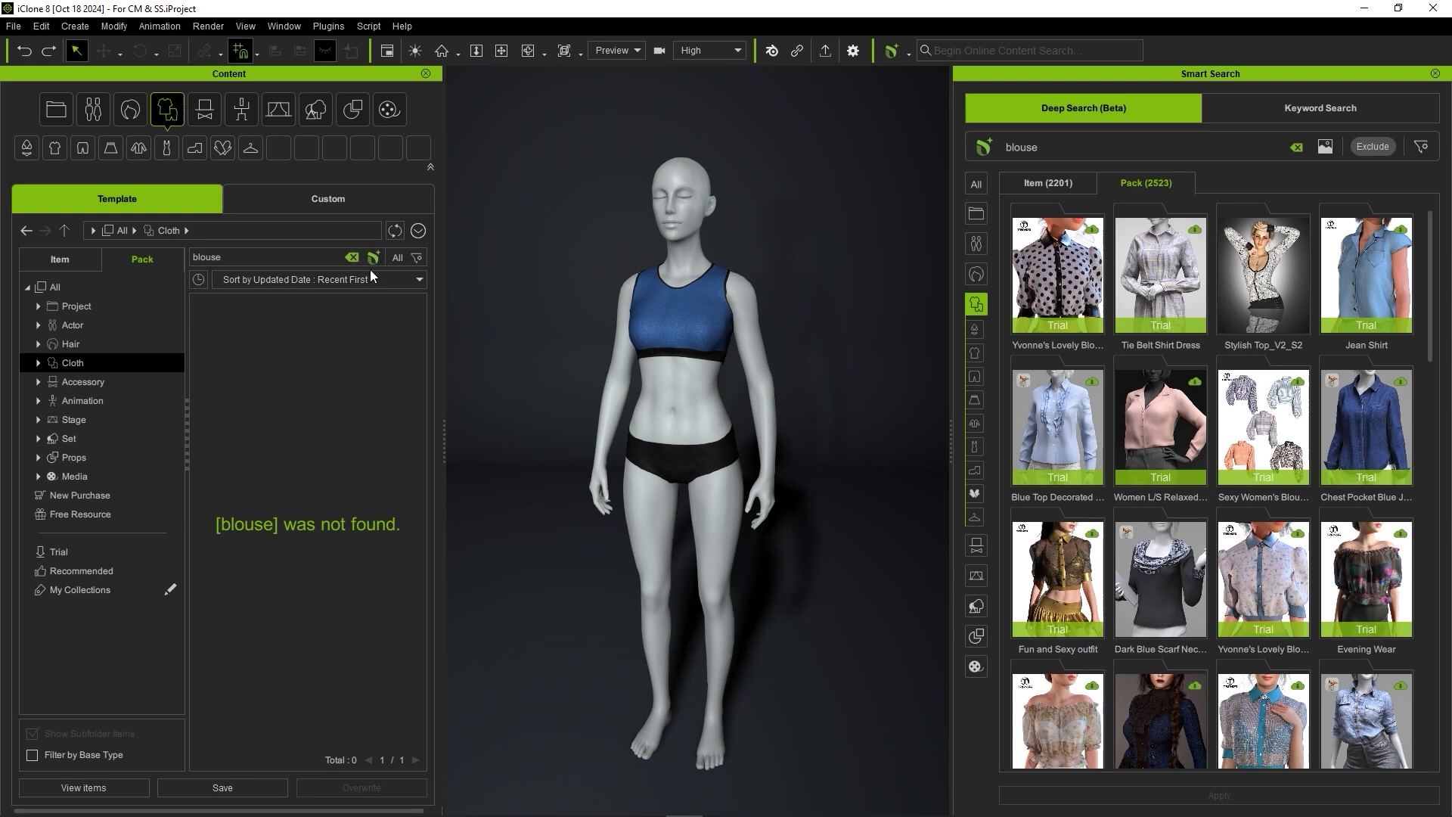
left_click(419, 233)
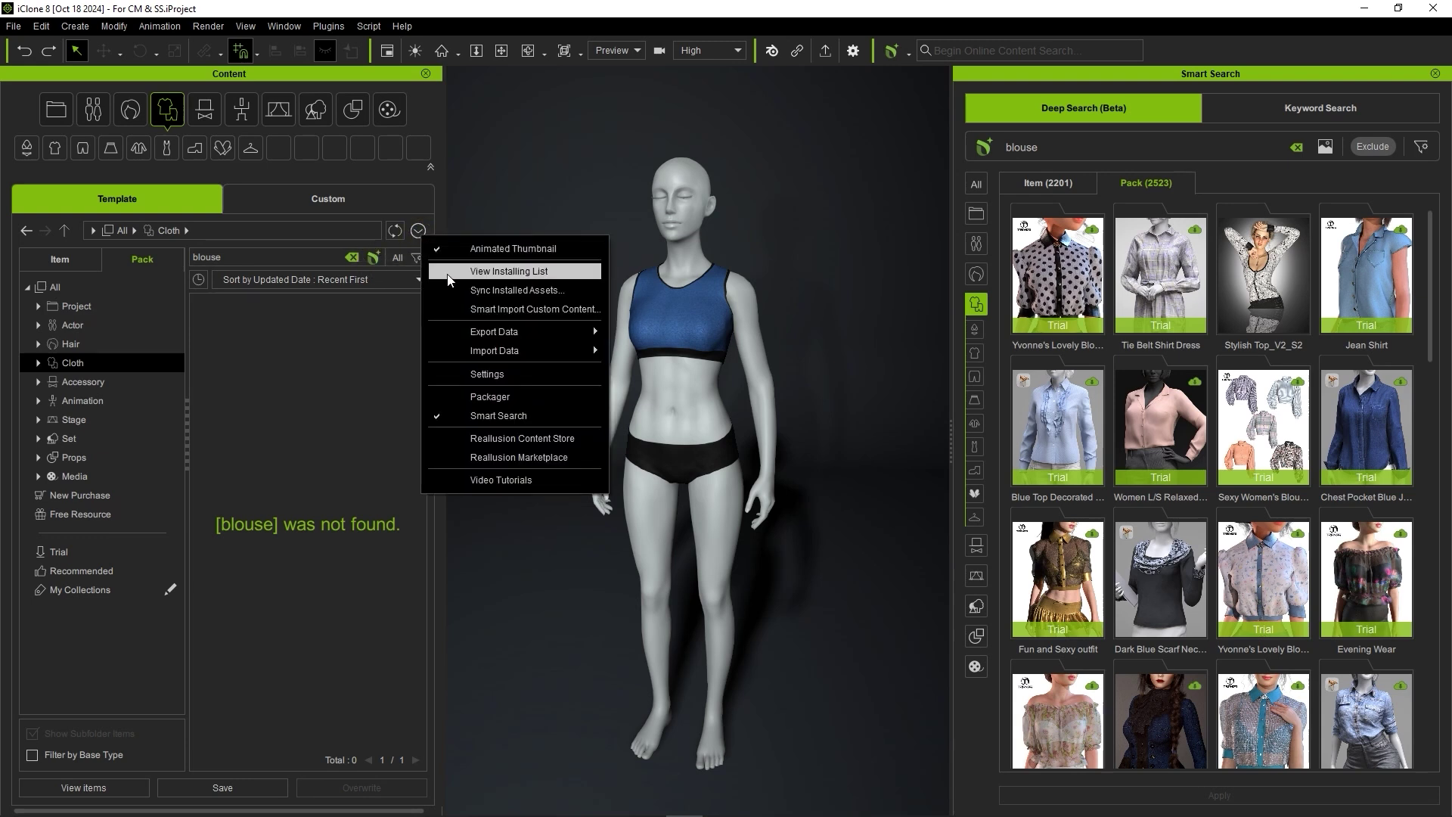
left_click(454, 415)
left_click(328, 25)
mouse_move(485, 86)
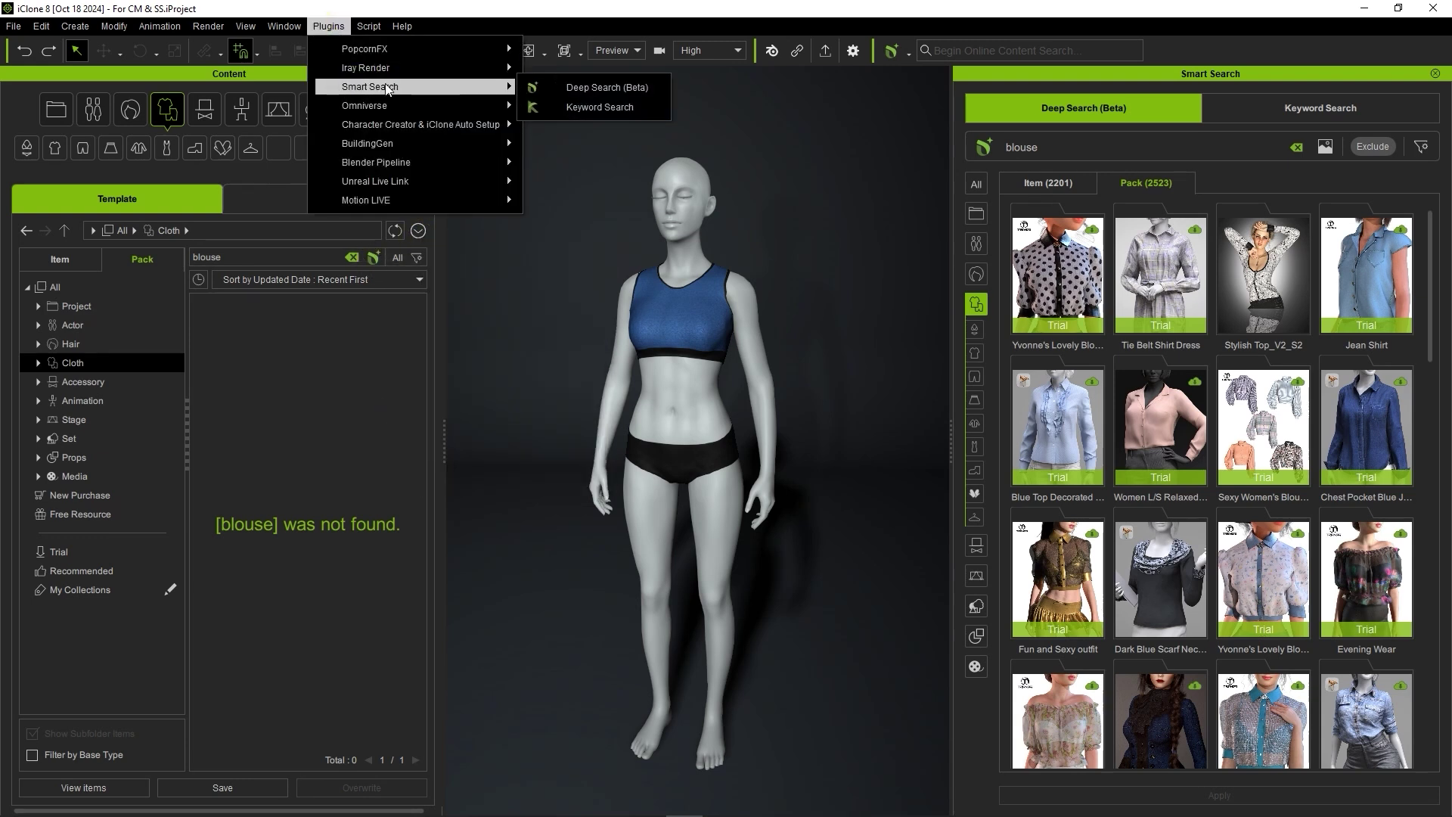
left_click(548, 107)
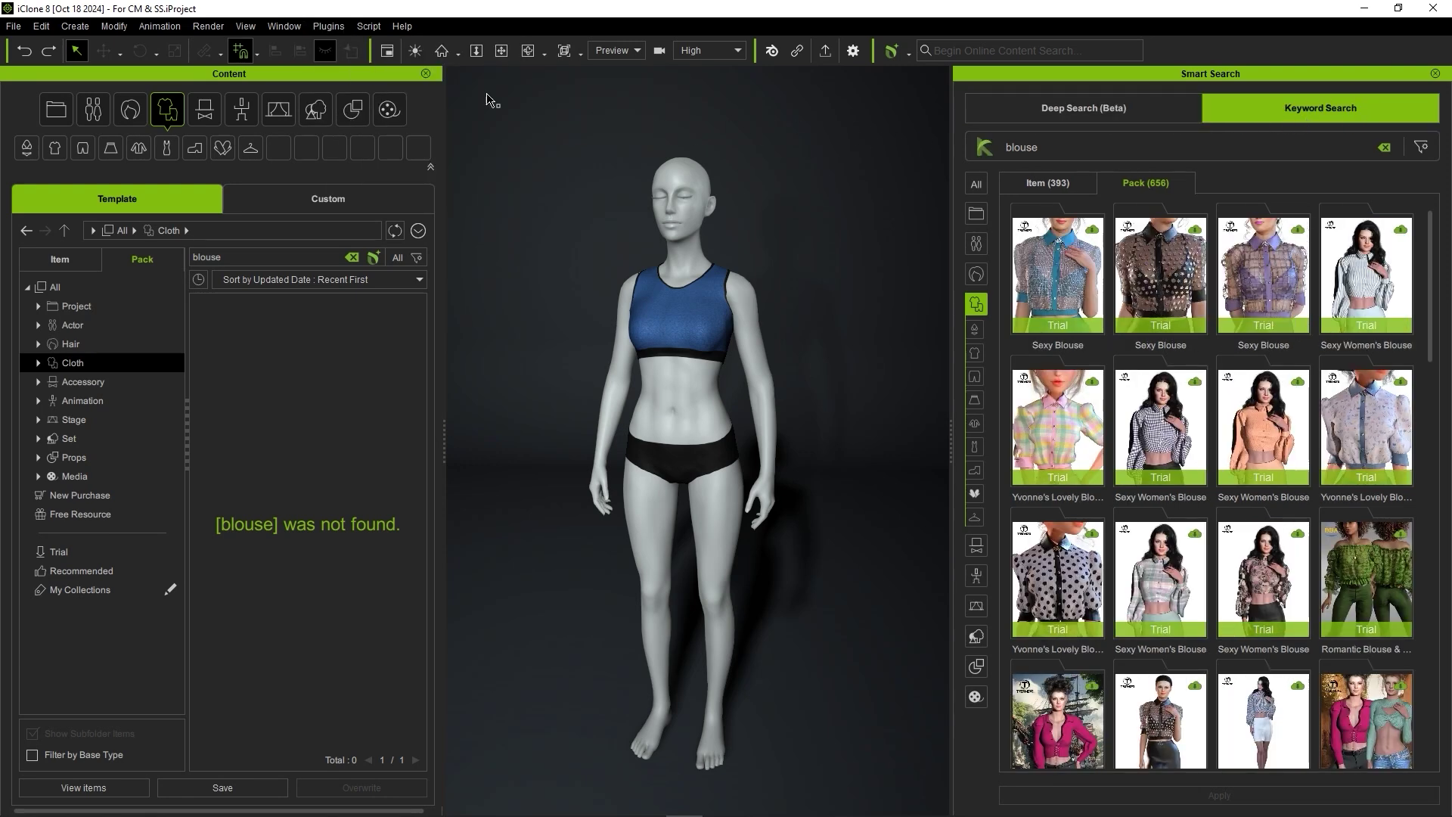
left_click(284, 26)
mouse_move(423, 67)
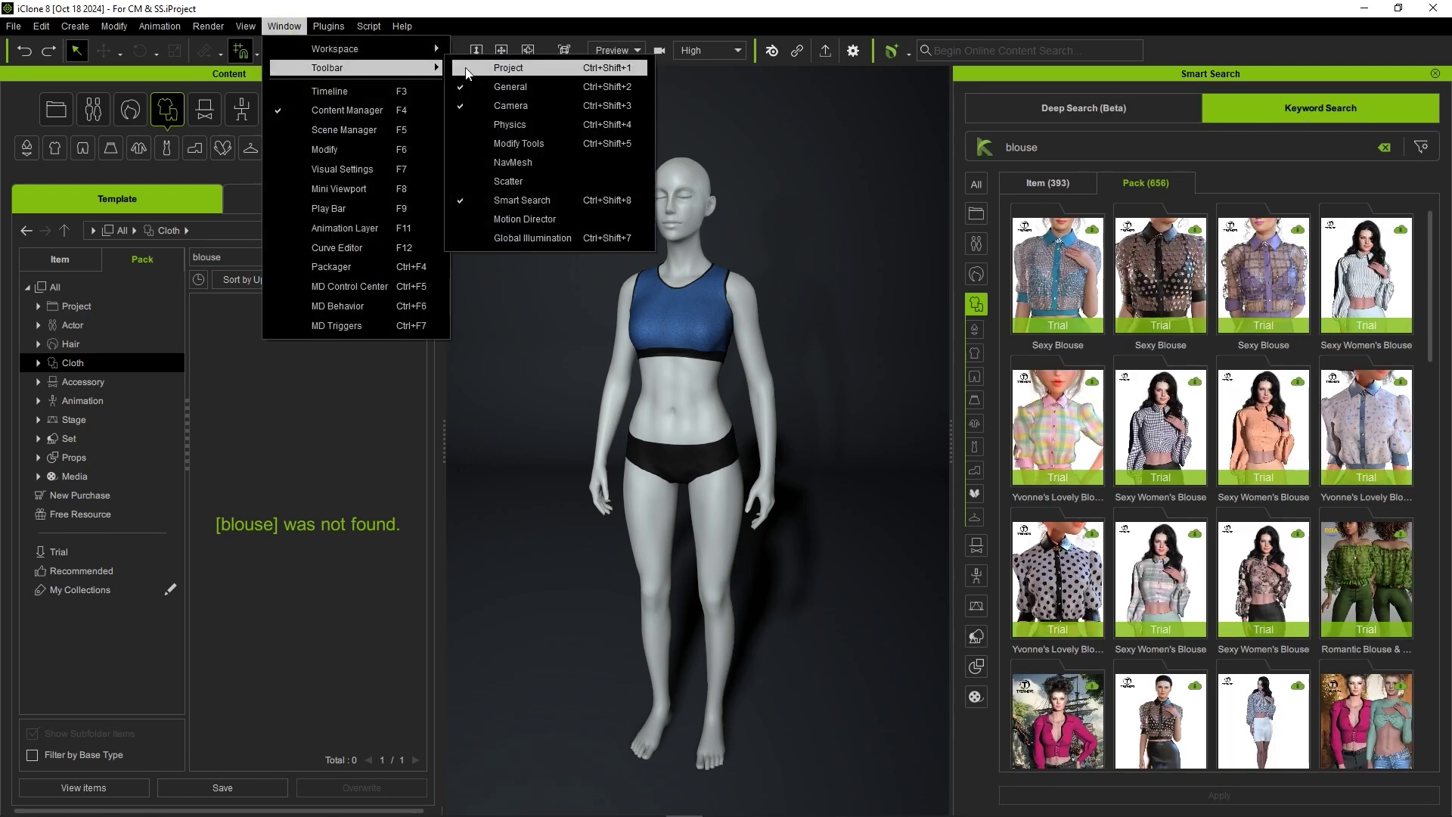
left_click(642, 201)
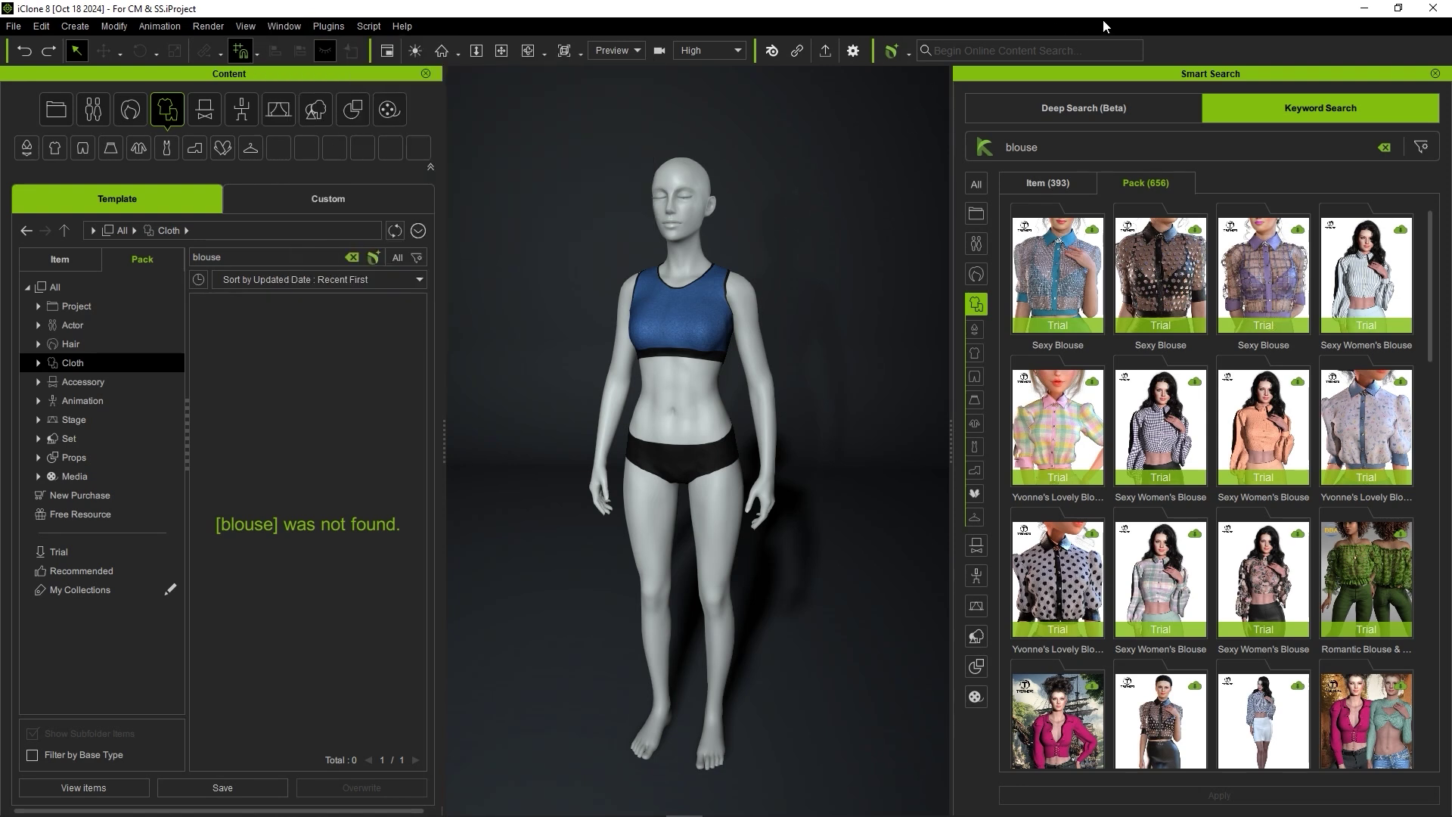
left_click(908, 52)
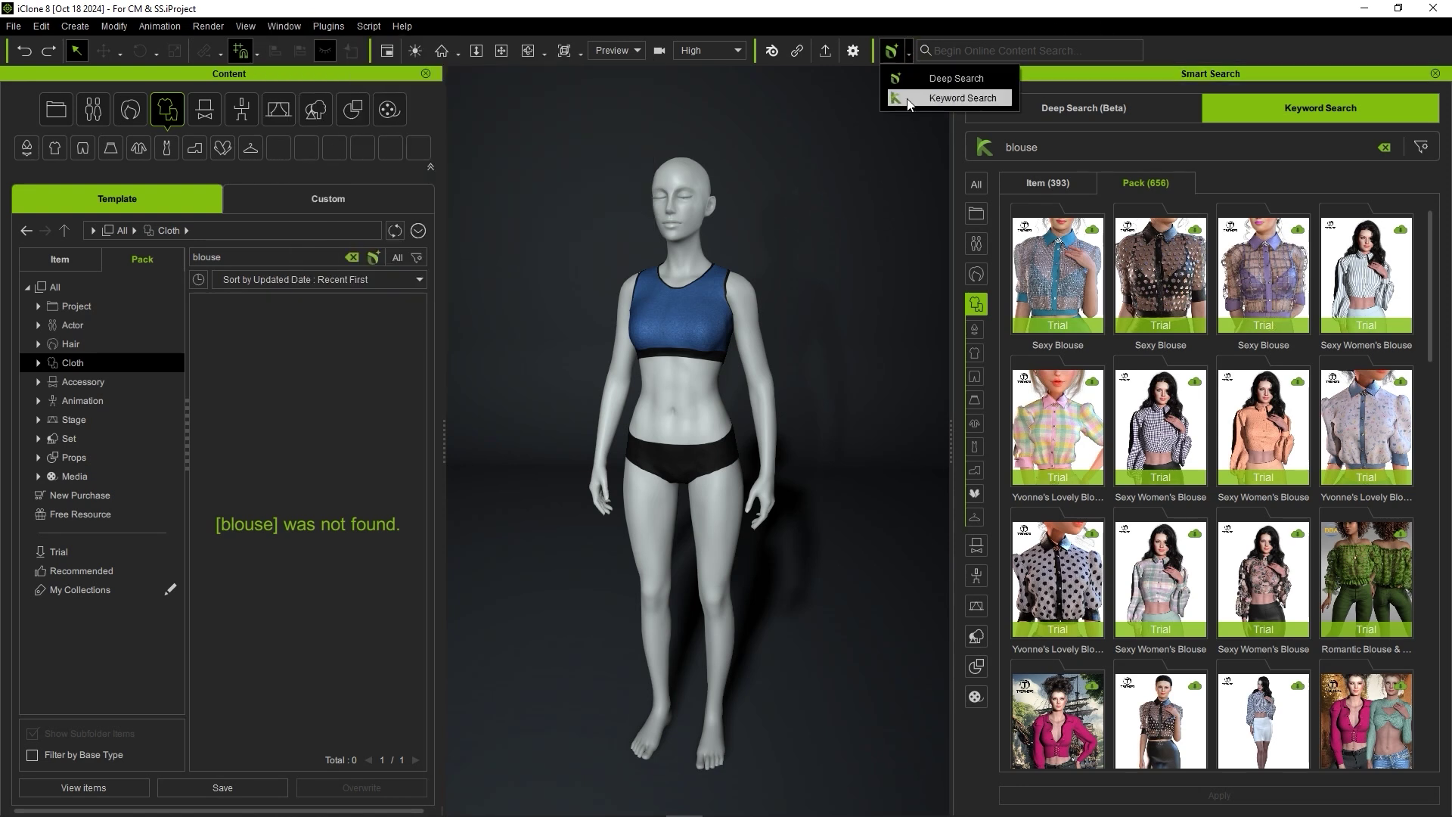
left_click(1069, 112)
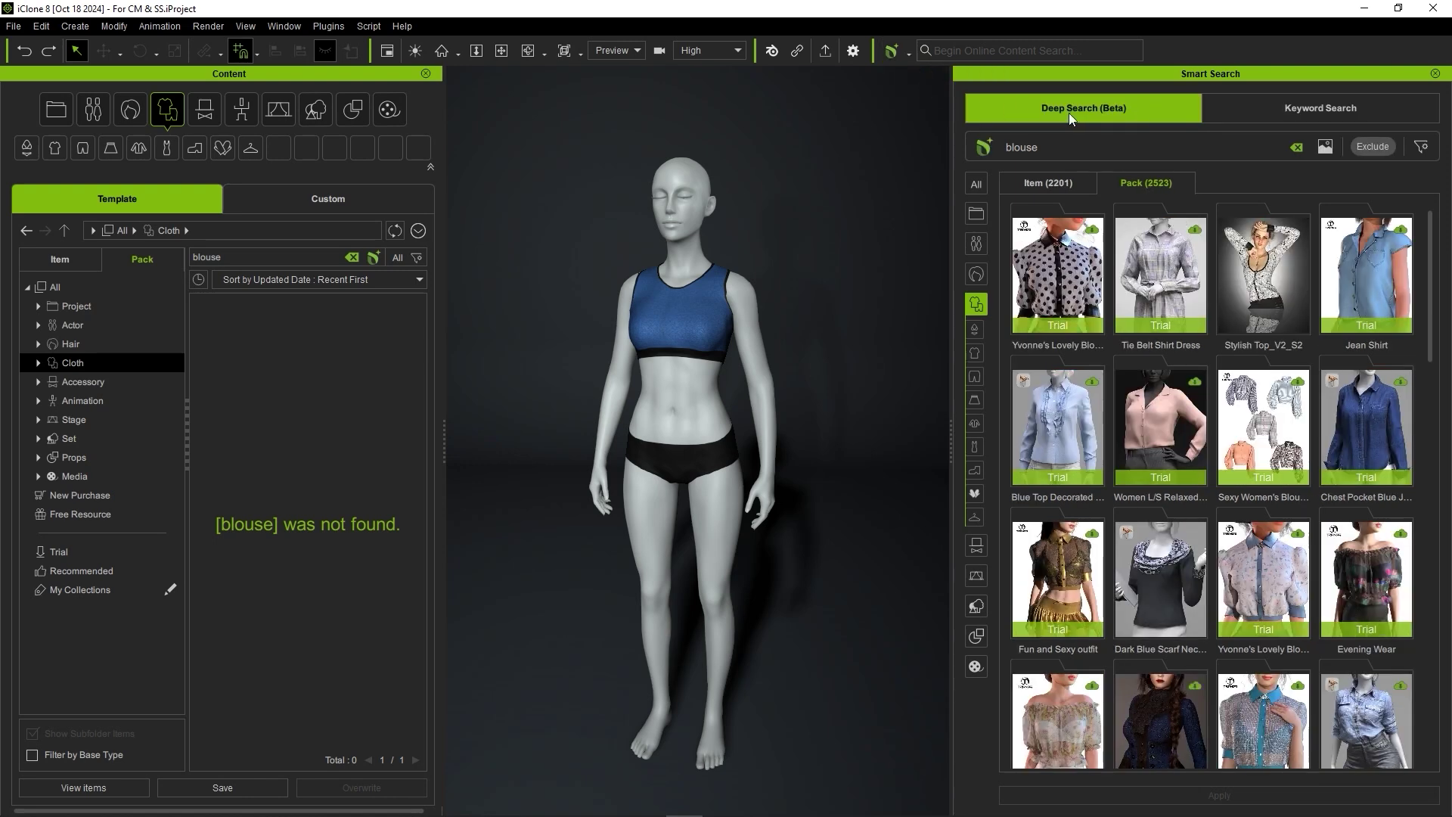
Step: Search online for 'blue blouse' and put the Blue Top Decorated Shirt trial on the mannequin
left_click(1061, 50)
type("blue blouse")
key("Return")
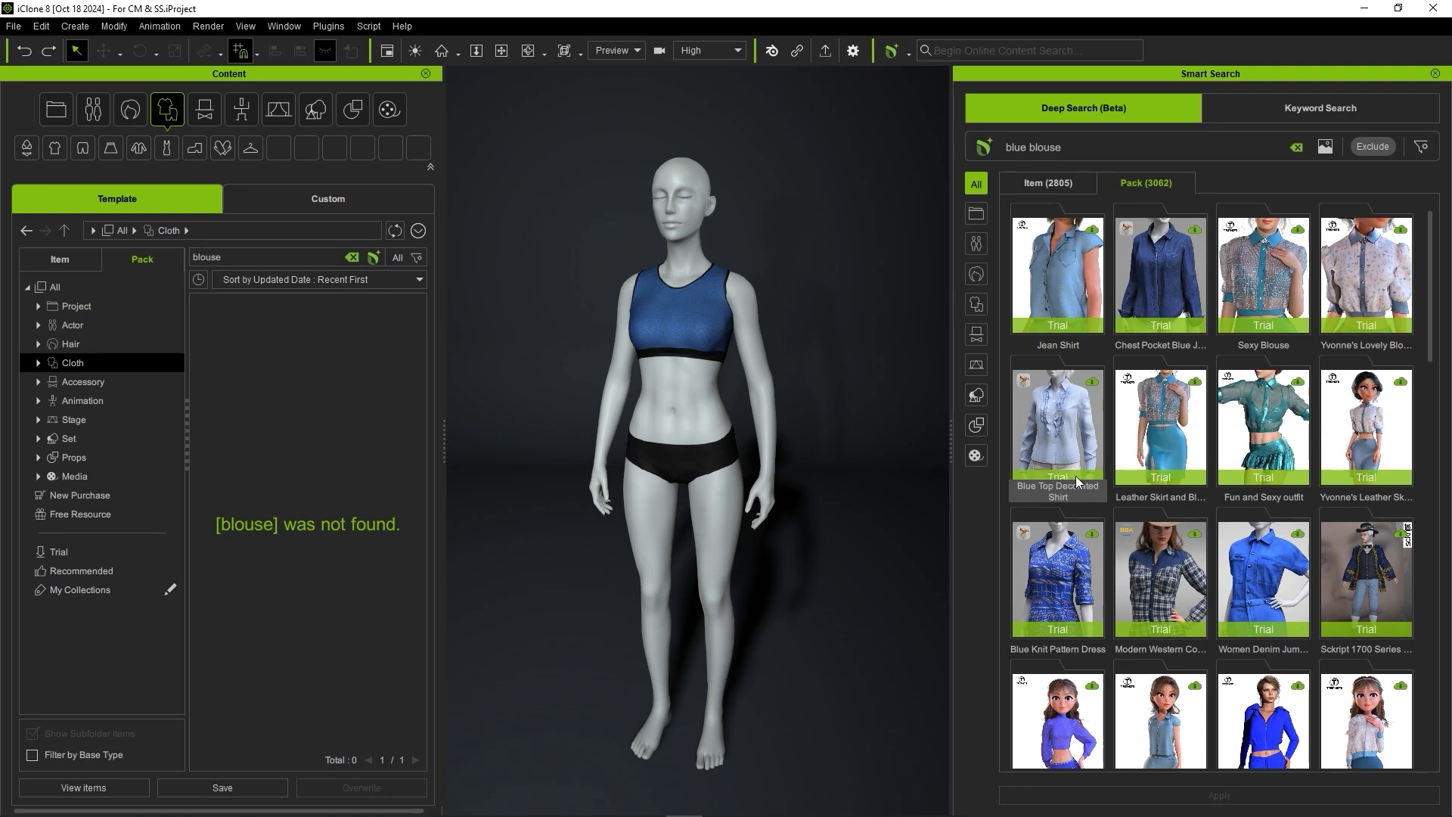
left_click(1059, 421)
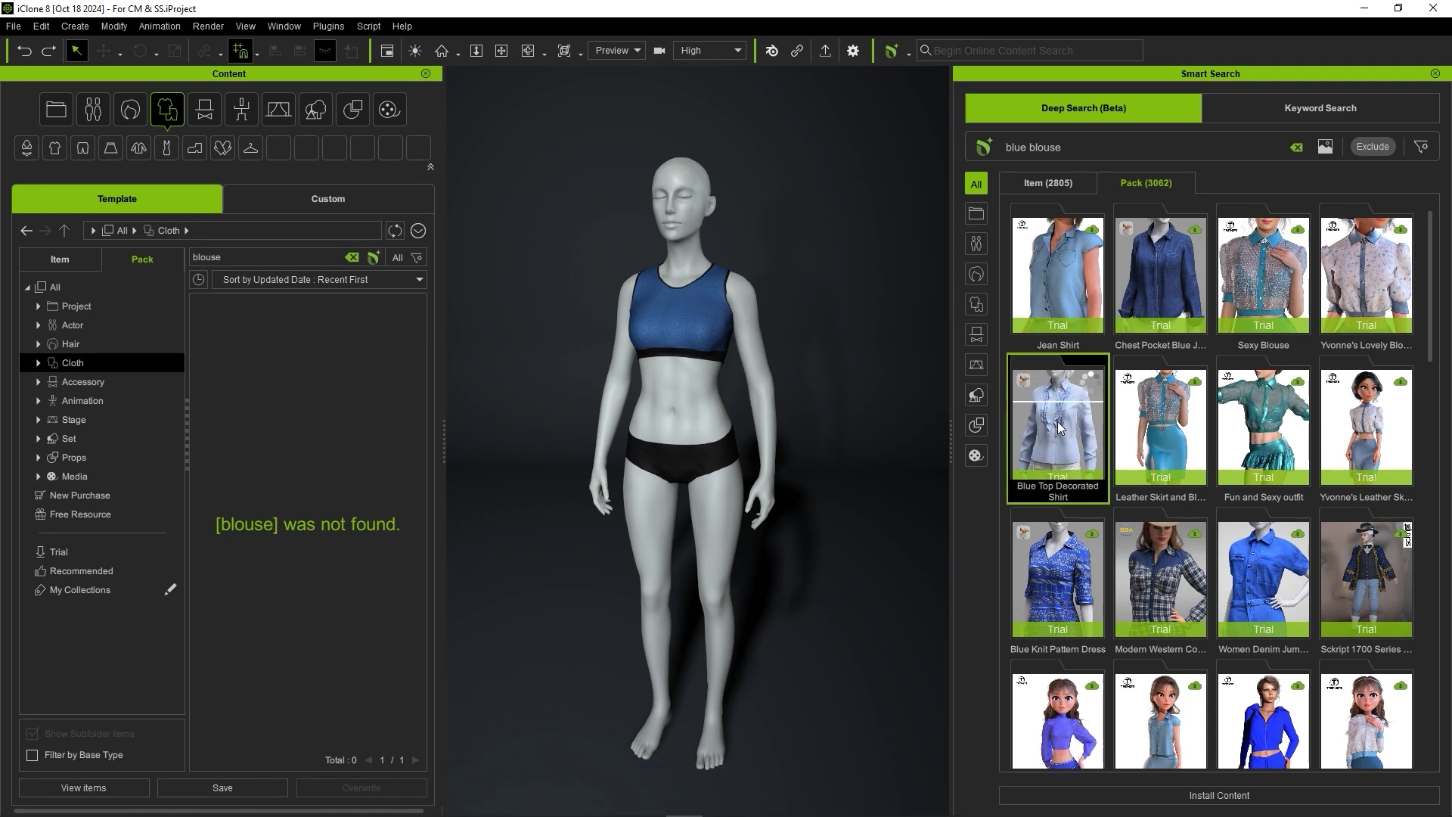
left_click(1089, 382)
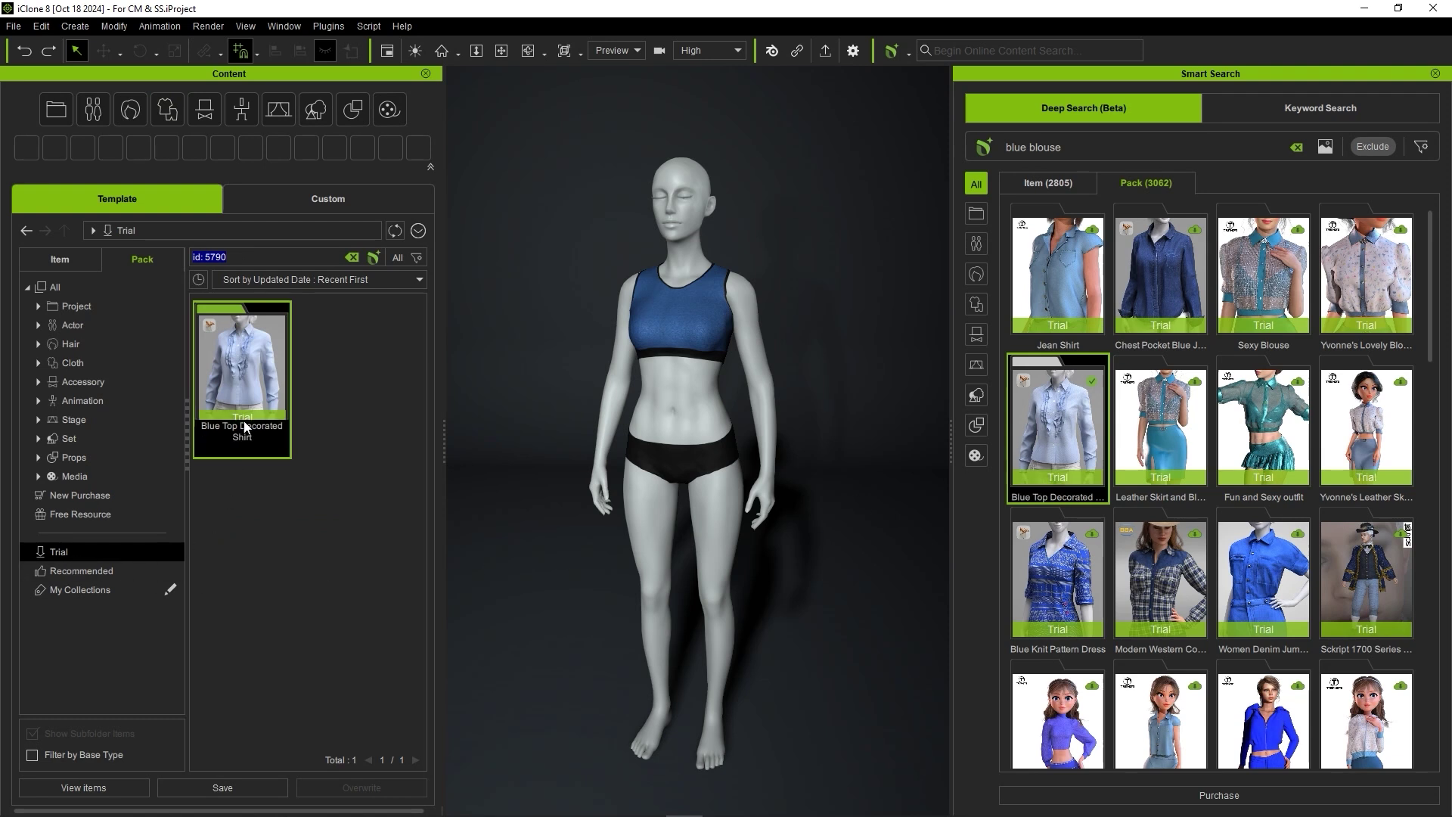
double_click(256, 384)
left_click_drag(242, 355, 703, 348)
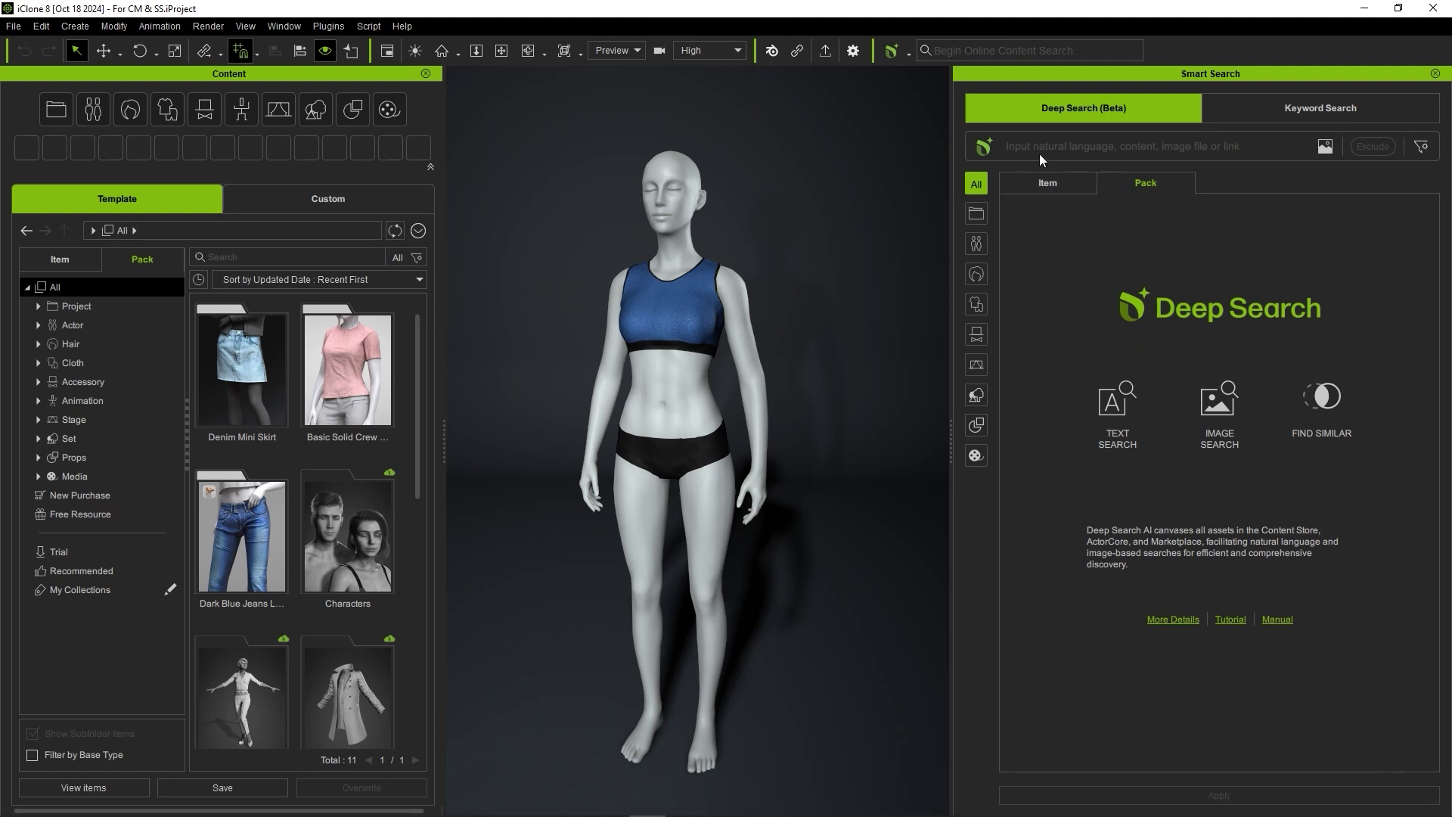
Step: Rerun the 'Wavy hairstyles for men' search from history and change it to women
left_click(1218, 151)
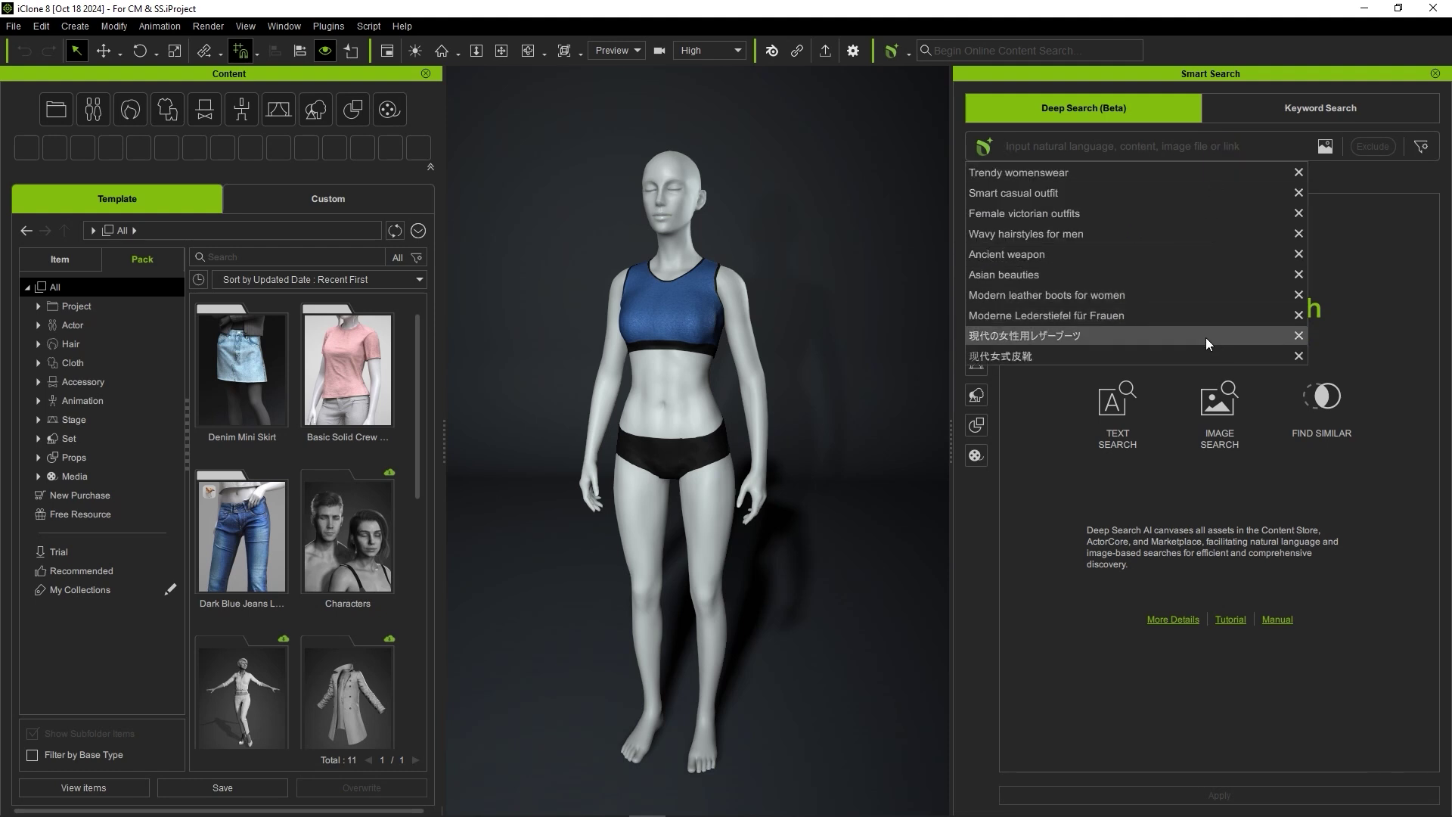
left_click(1197, 234)
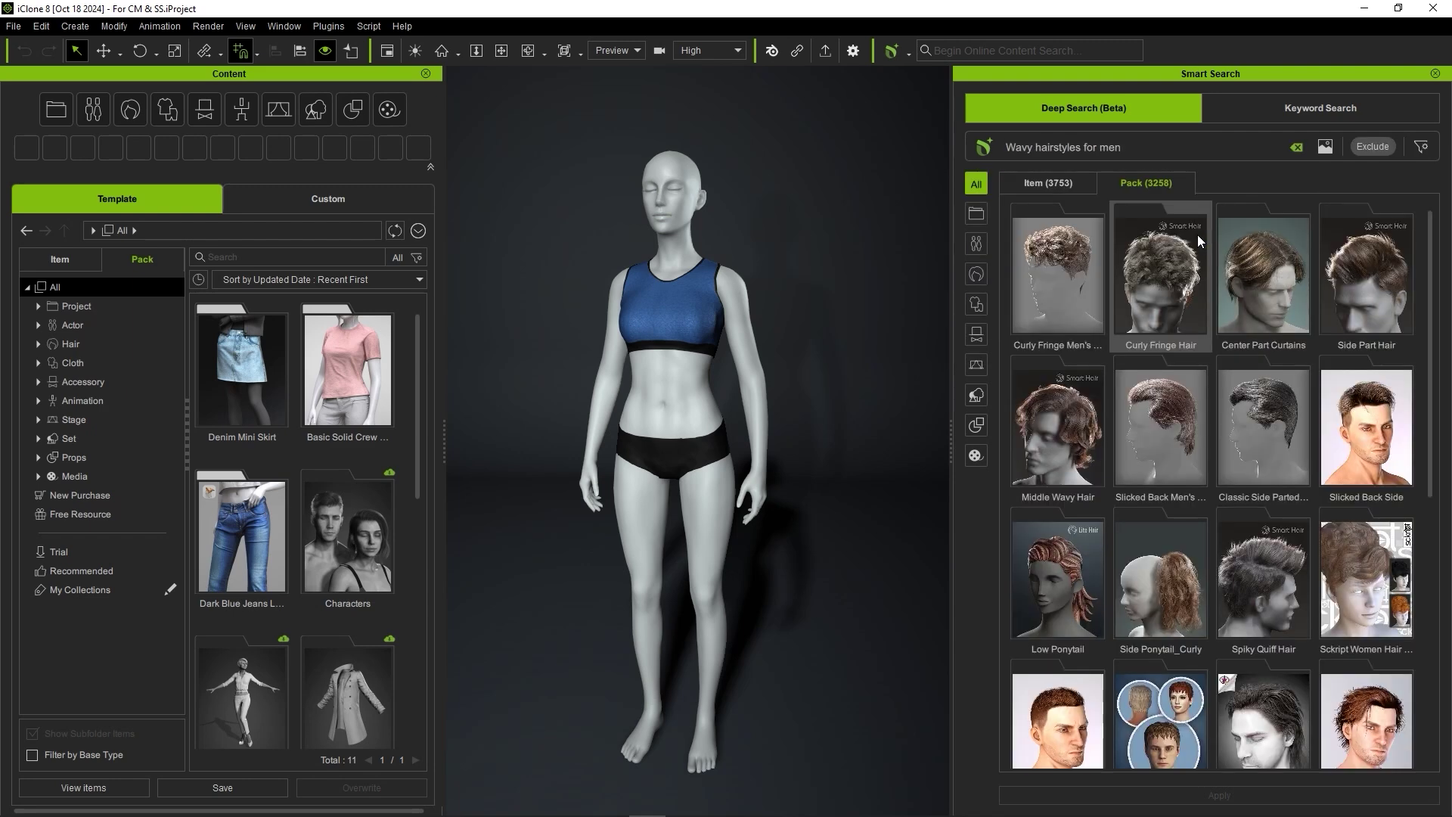
left_click_drag(1430, 243, 1413, 419)
left_click(1103, 148)
type("wo")
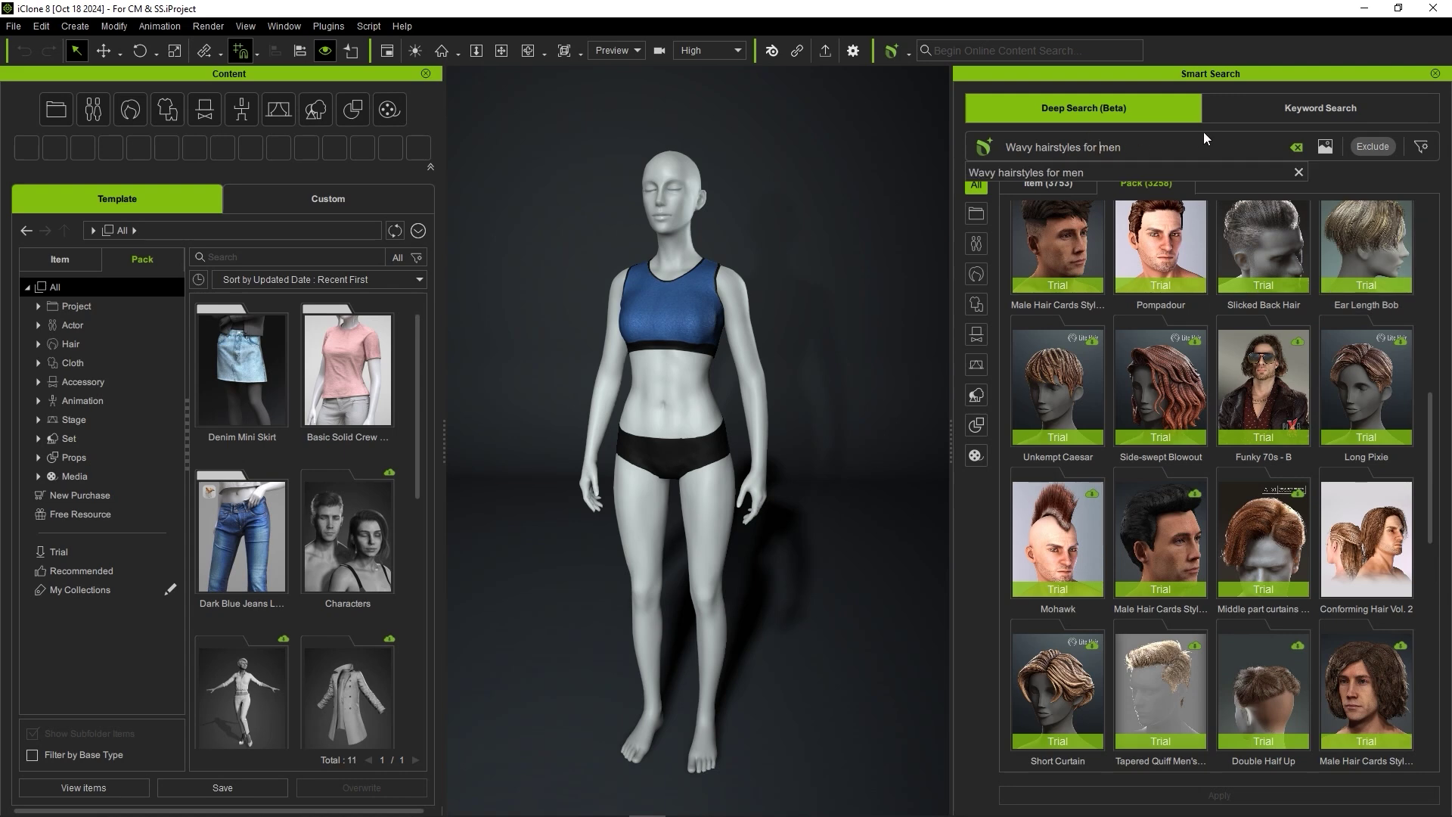
key("Return")
left_click_drag(1429, 232, 1425, 372)
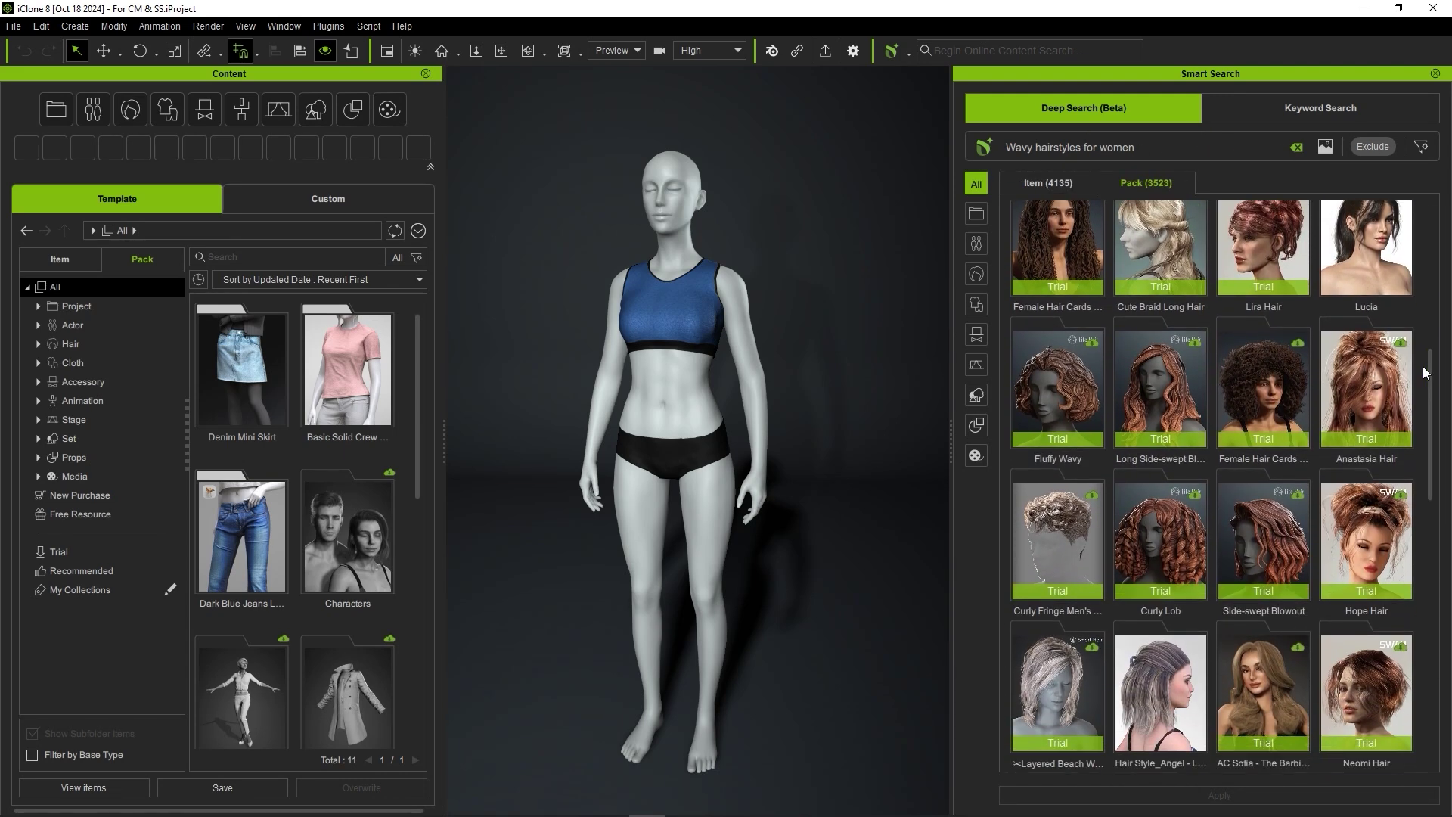
Step: Refine the query to brown short wavy hairstyles and put Middle Part Hair on the mannequin's head
left_click(1029, 147)
key("Home")
key("Delete")
type("Brown shoer w")
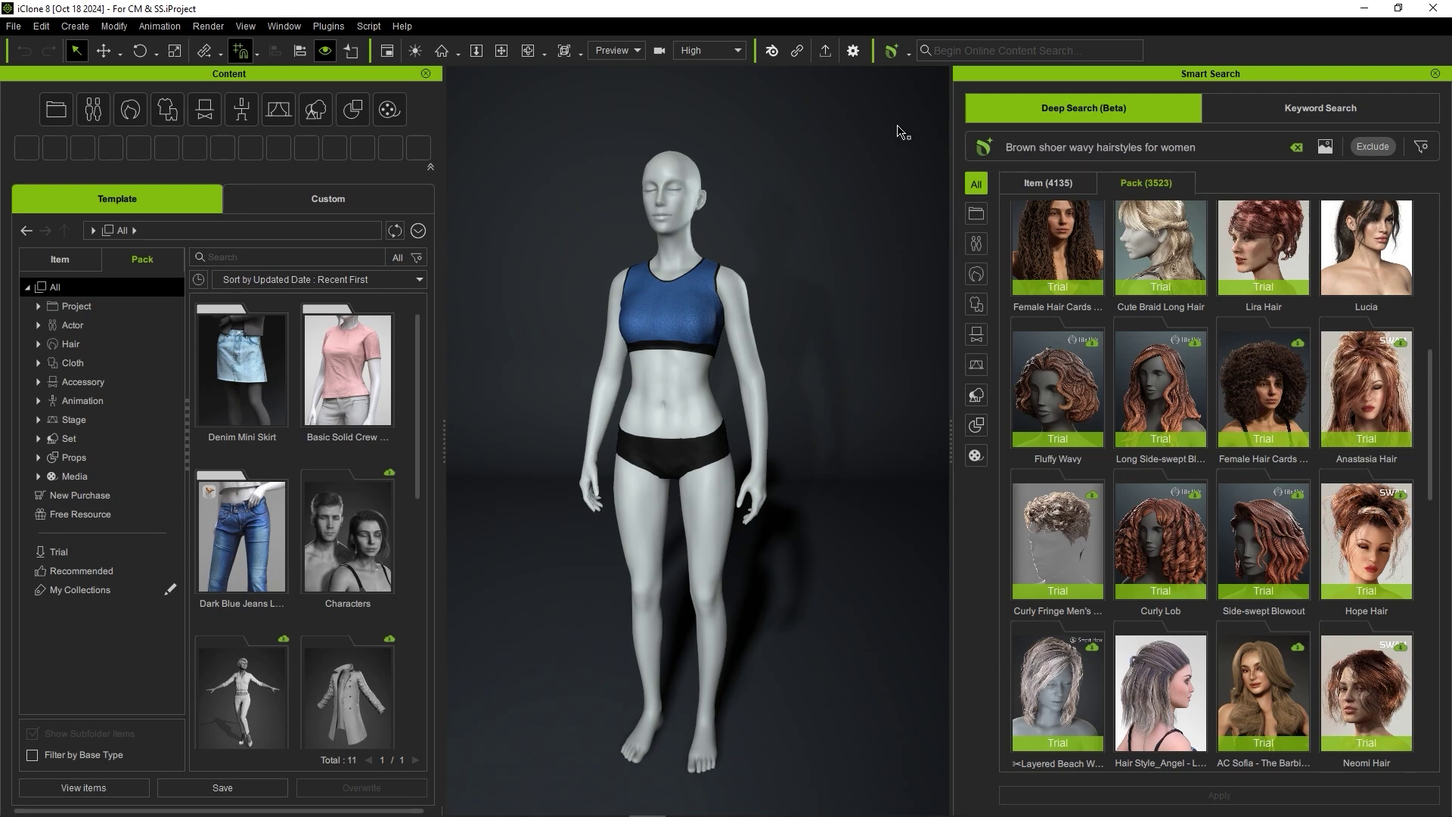
type("rt")
key("Return")
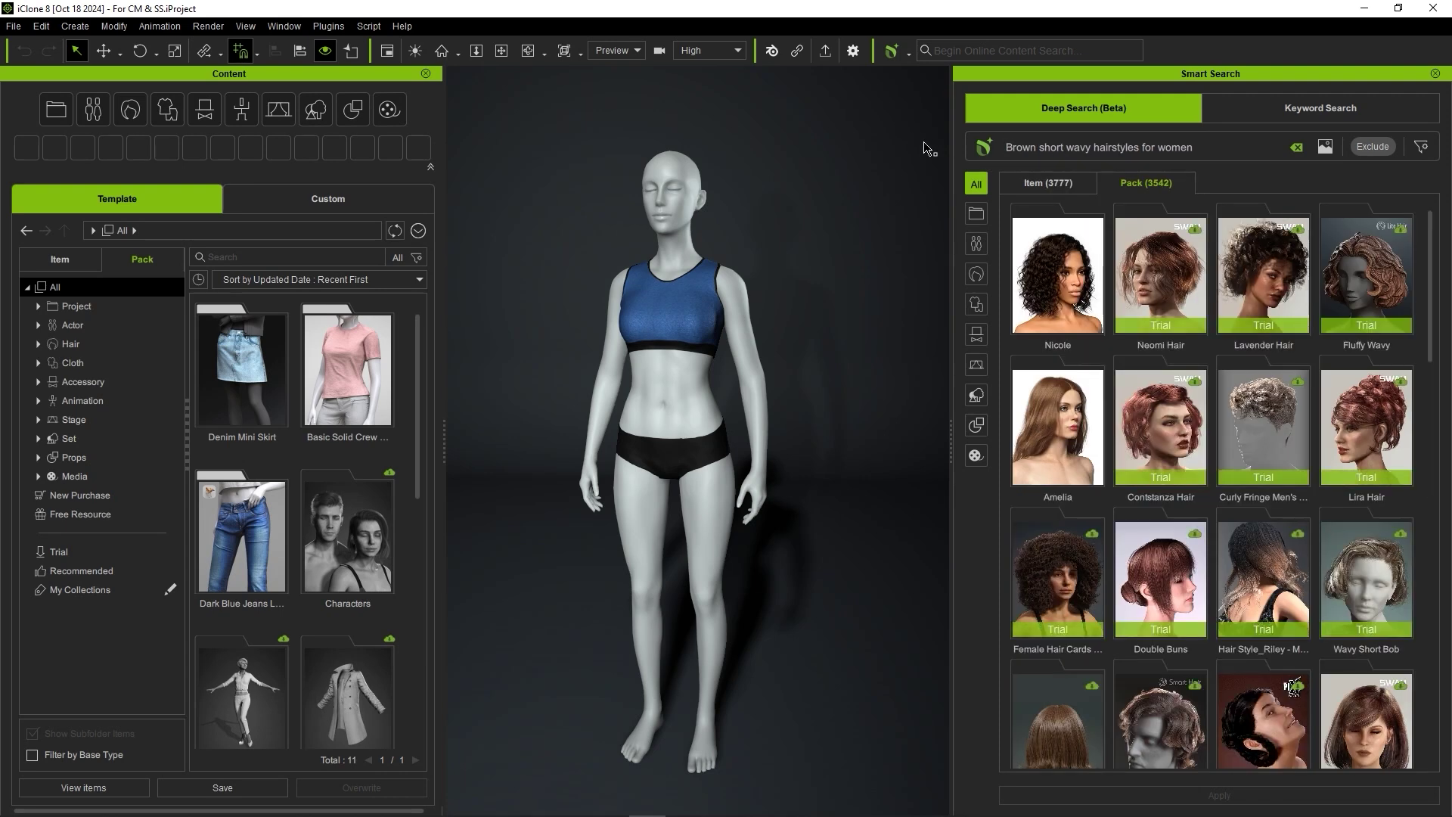
left_click_drag(1428, 221, 1430, 353)
left_click(1074, 273)
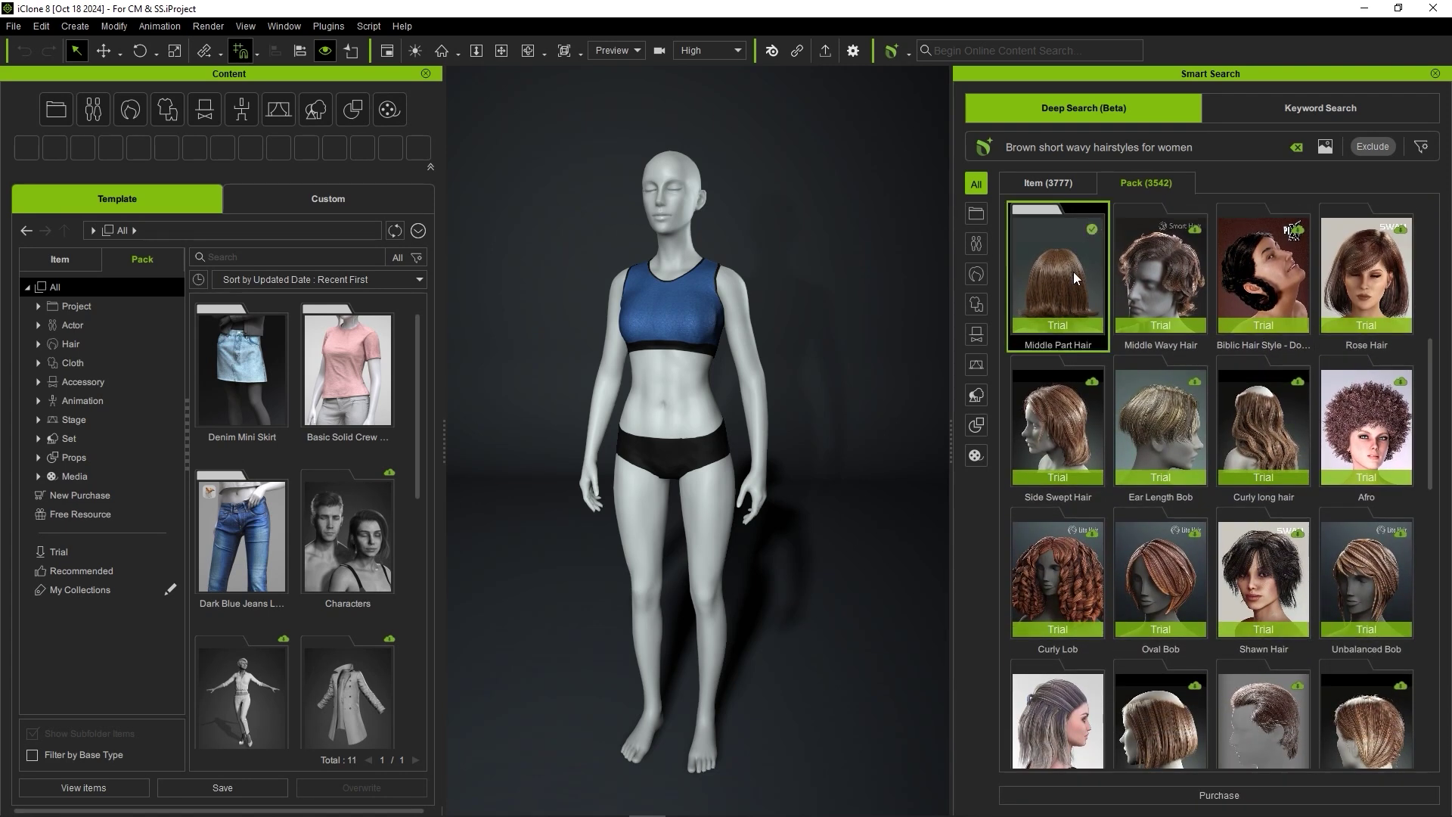
left_click_drag(271, 343, 670, 221)
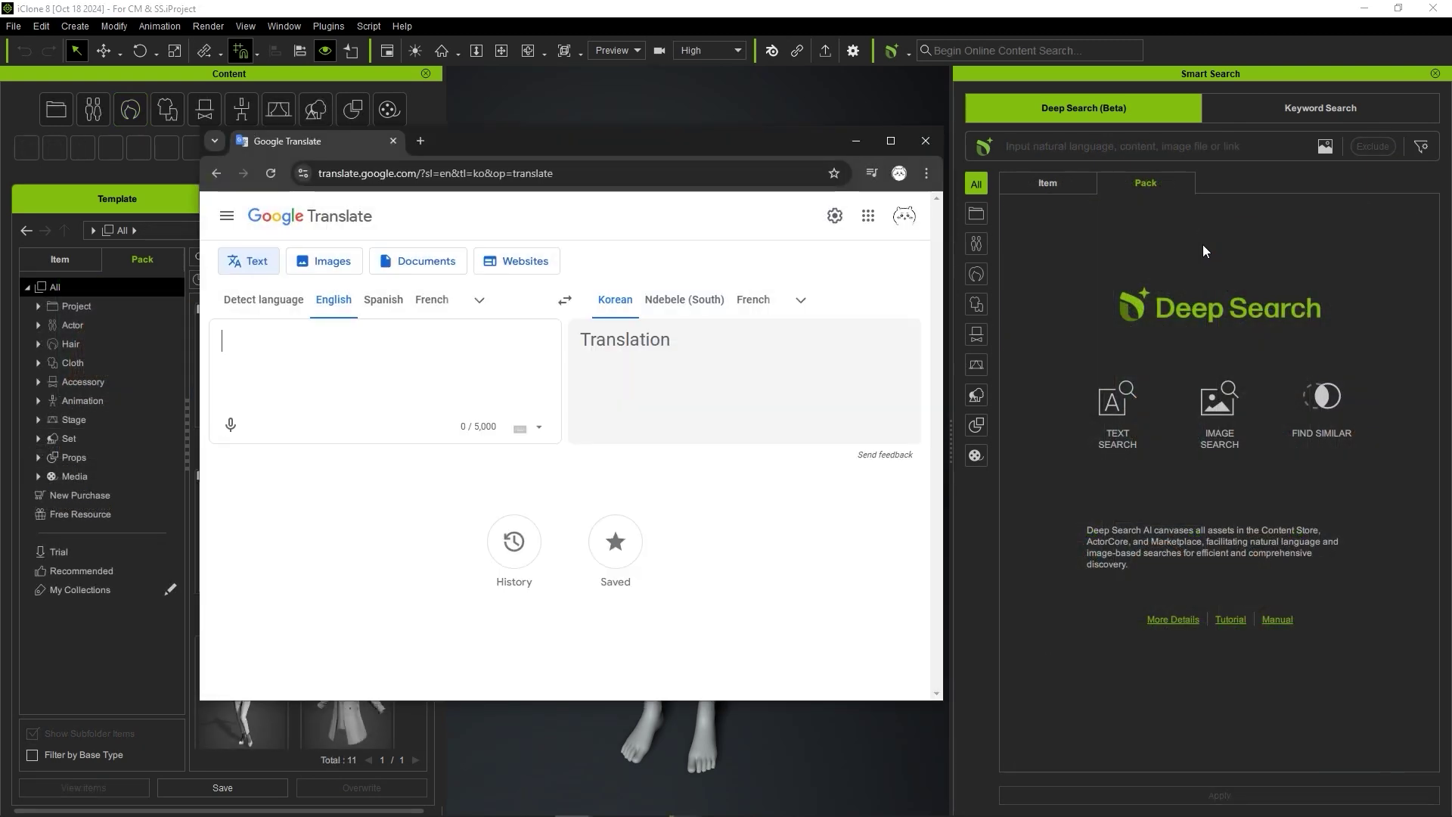
Step: Translate 'A fitted blazer for business casual' into Korean and run it as a Deep Search
type("A fitted blazer for business casual")
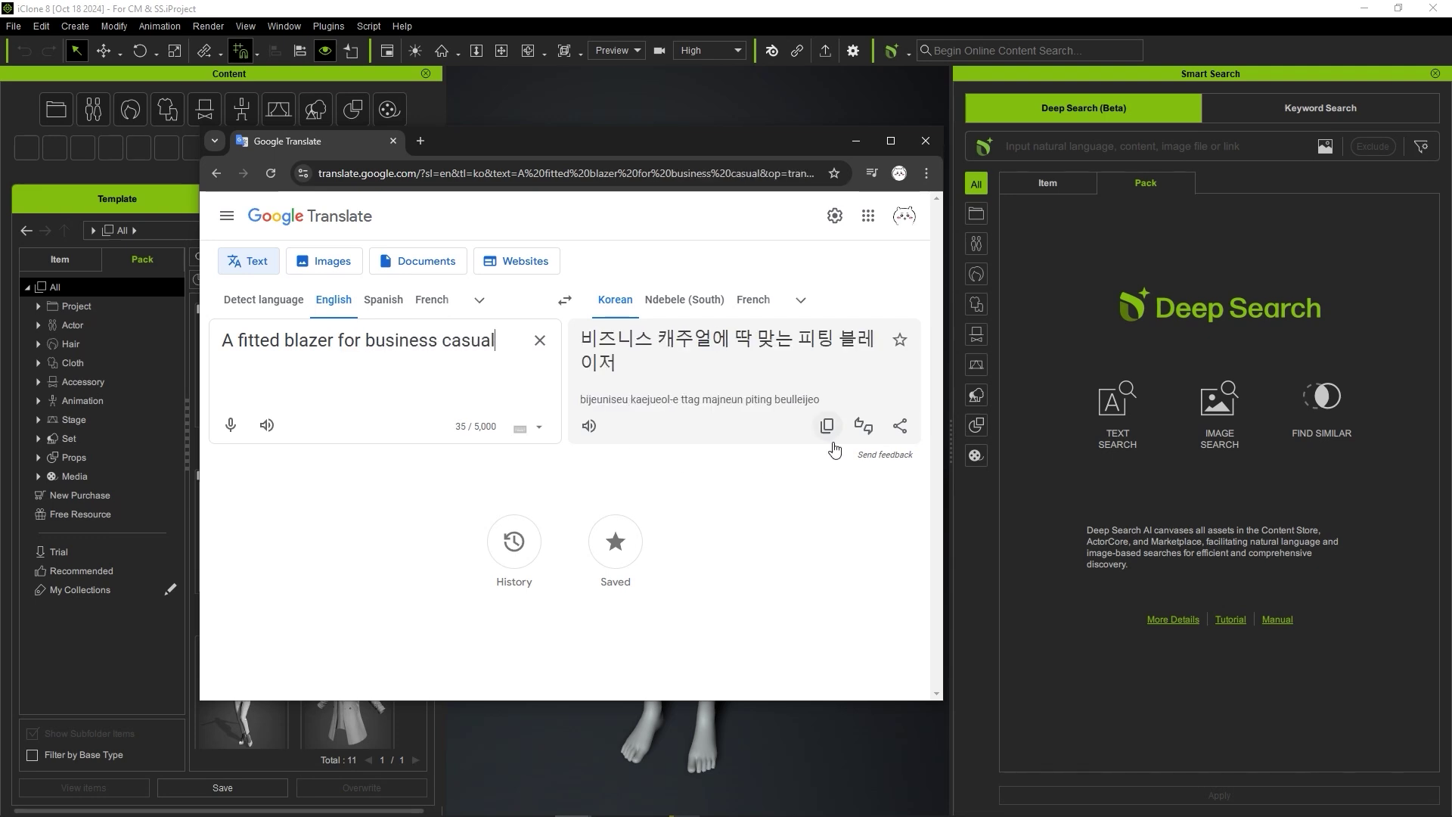
left_click(835, 432)
left_click(1236, 146)
key("ctrl+v")
key("Return")
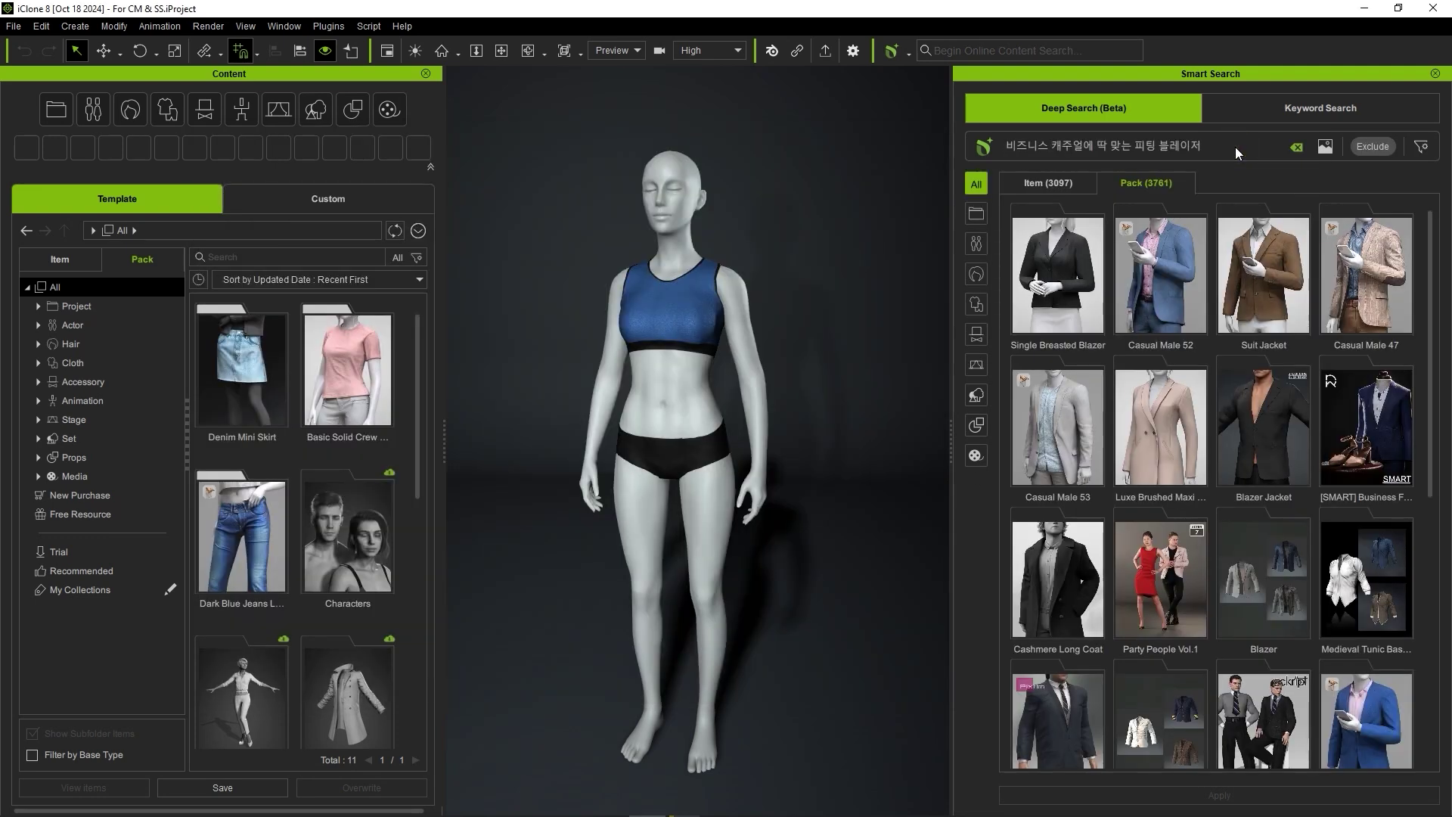
Step: Dress the mannequin in the Single Breasted Blazer trial from the results
left_click(1066, 268)
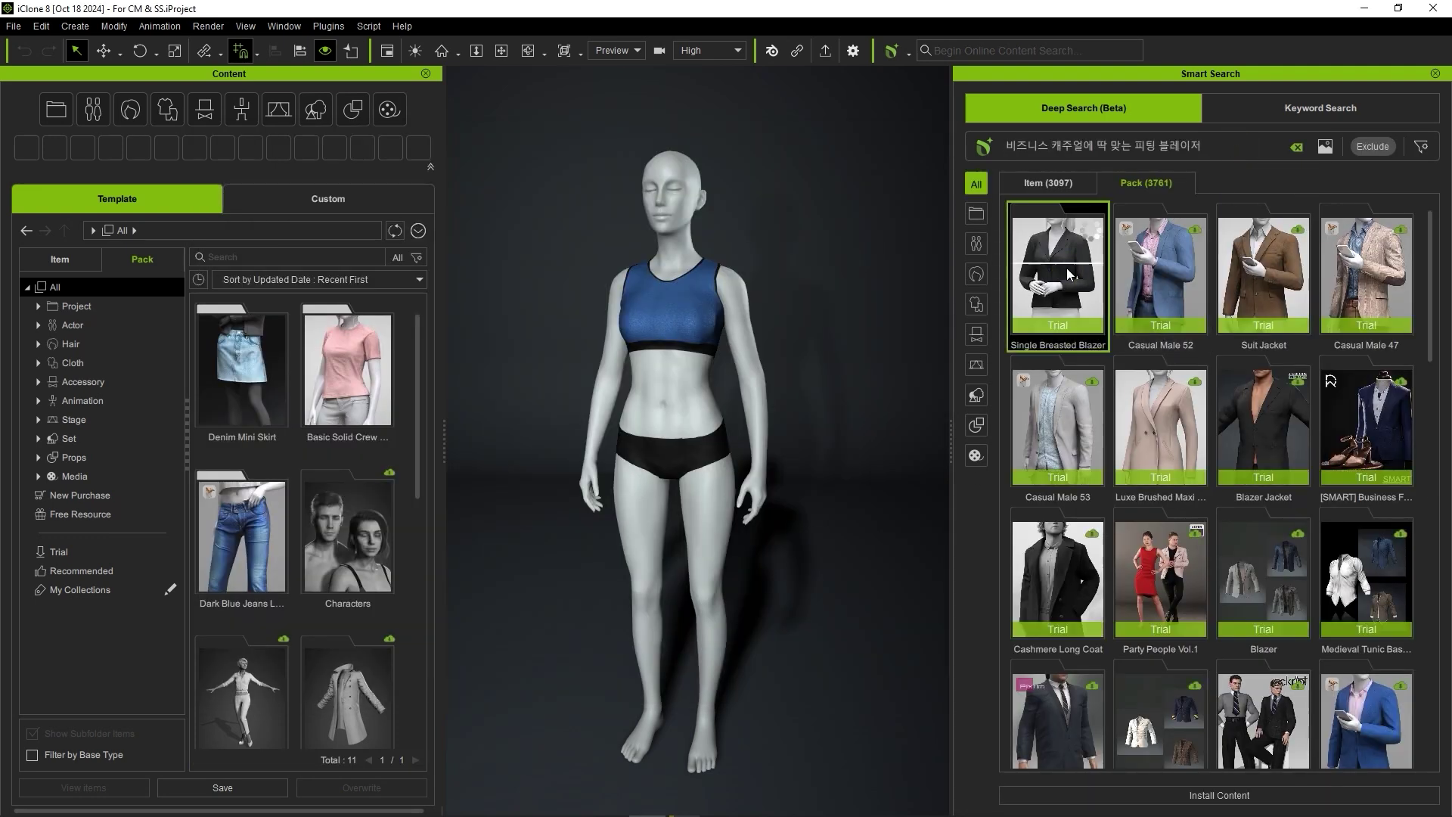
double_click(1067, 268)
double_click(266, 364)
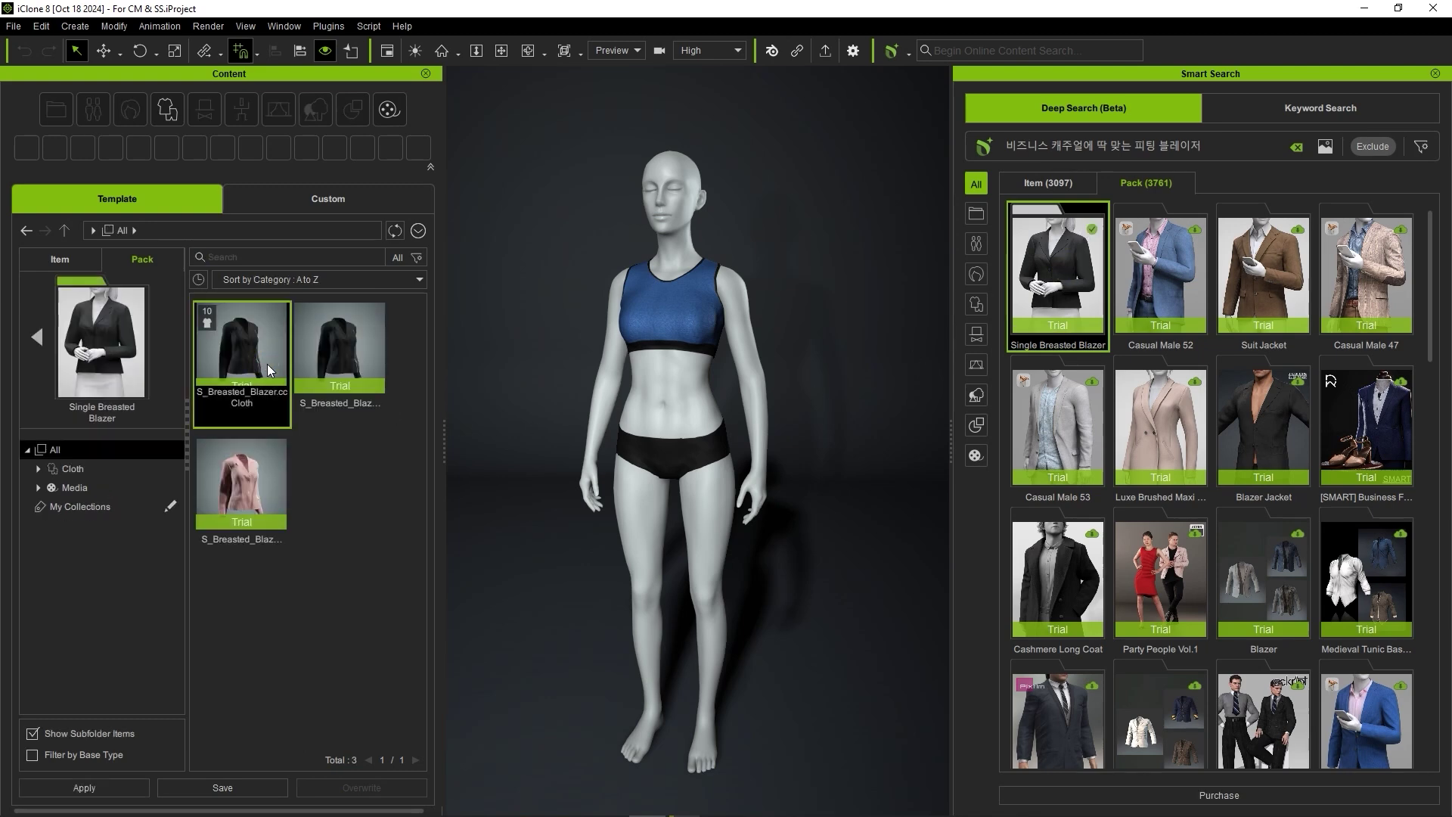
left_click_drag(267, 365, 664, 315)
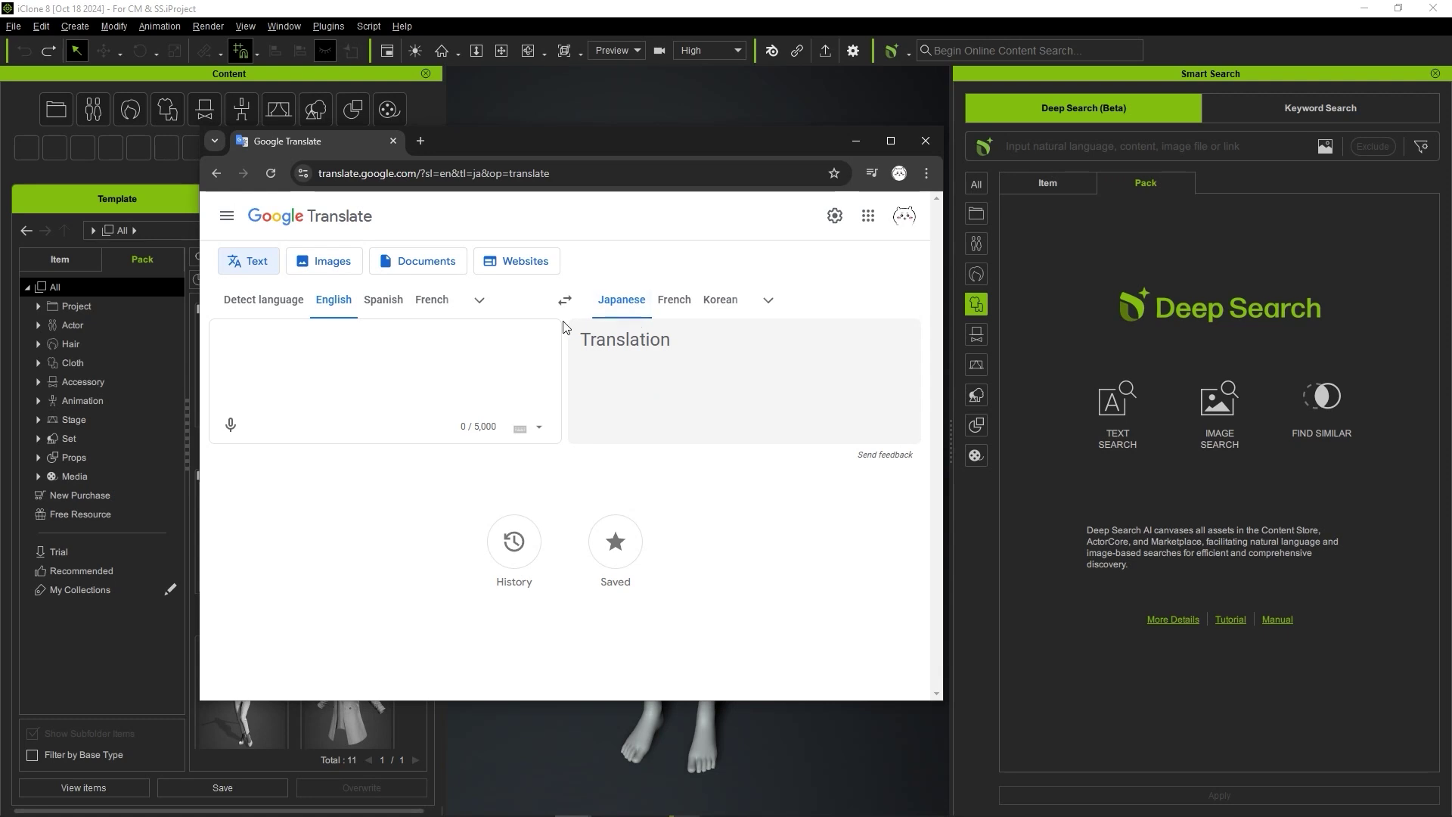
Step: Translate 'A oversized beige sweater with a turtleneck' into Japanese and run it in Deep Search
type("A")
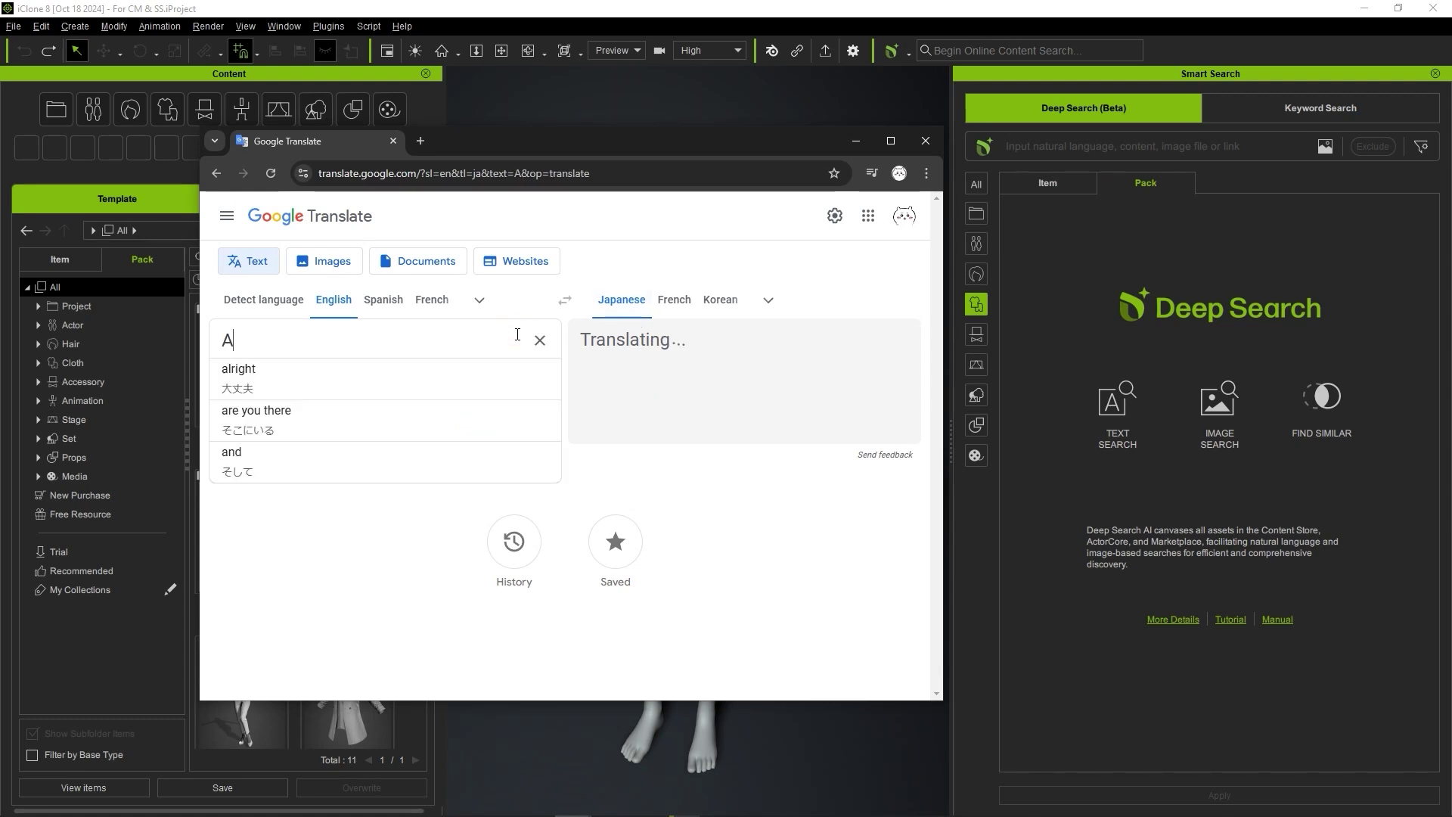
type(" oversized beige sweater with a turtleneck")
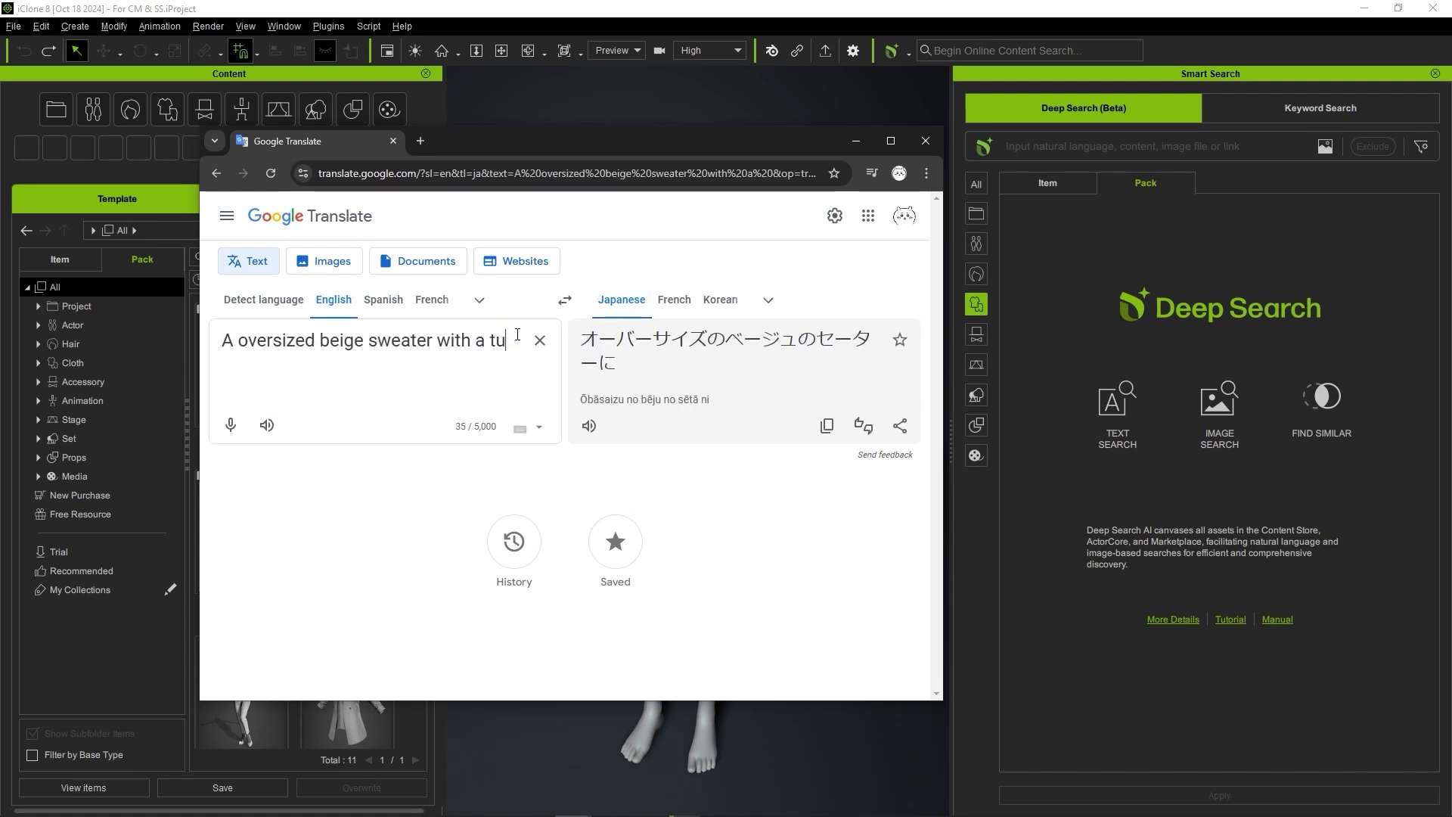
left_click(827, 425)
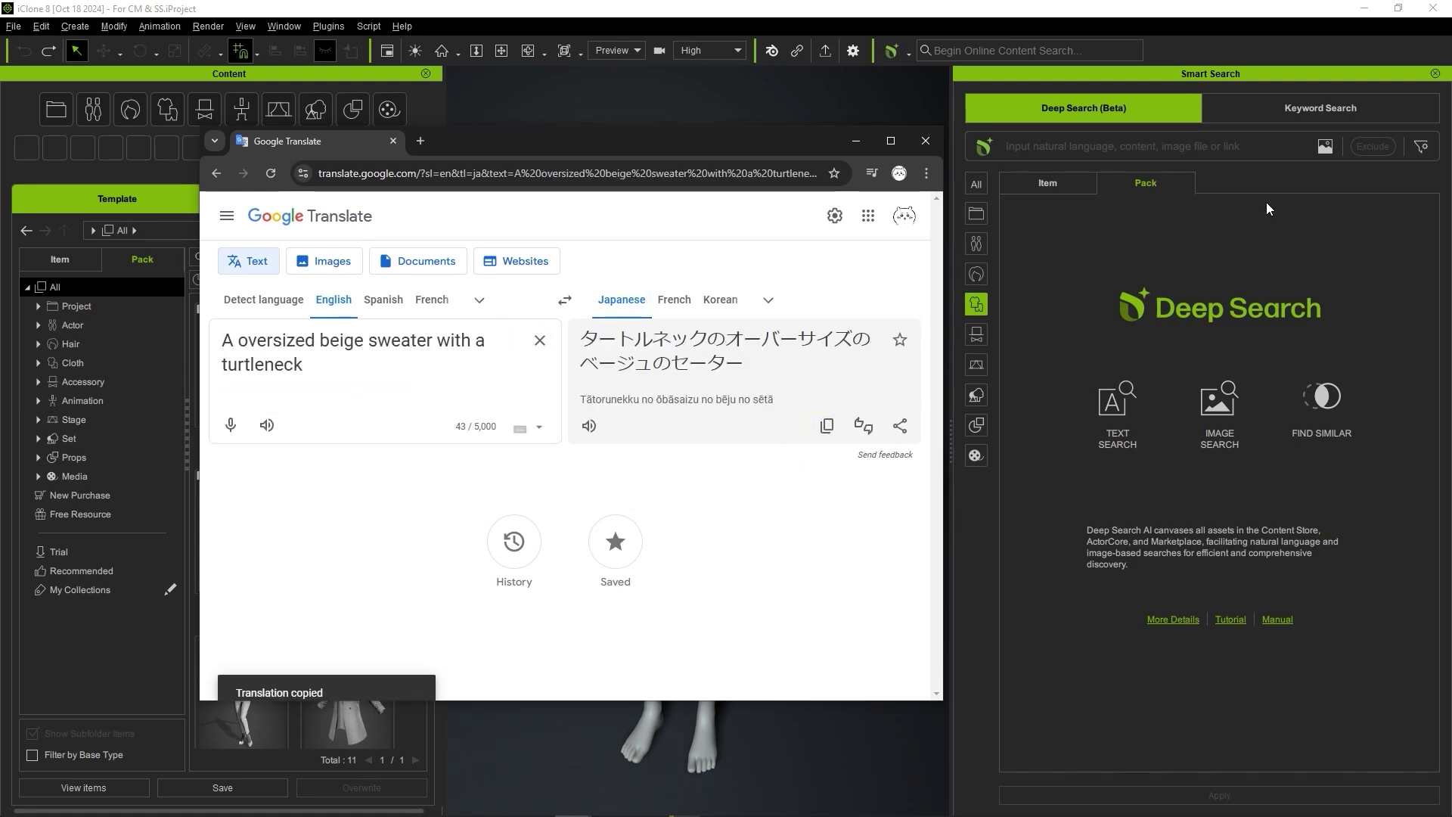
left_click(1264, 144)
key("ctrl+v")
key("Return")
left_click_drag(1428, 215, 1428, 431)
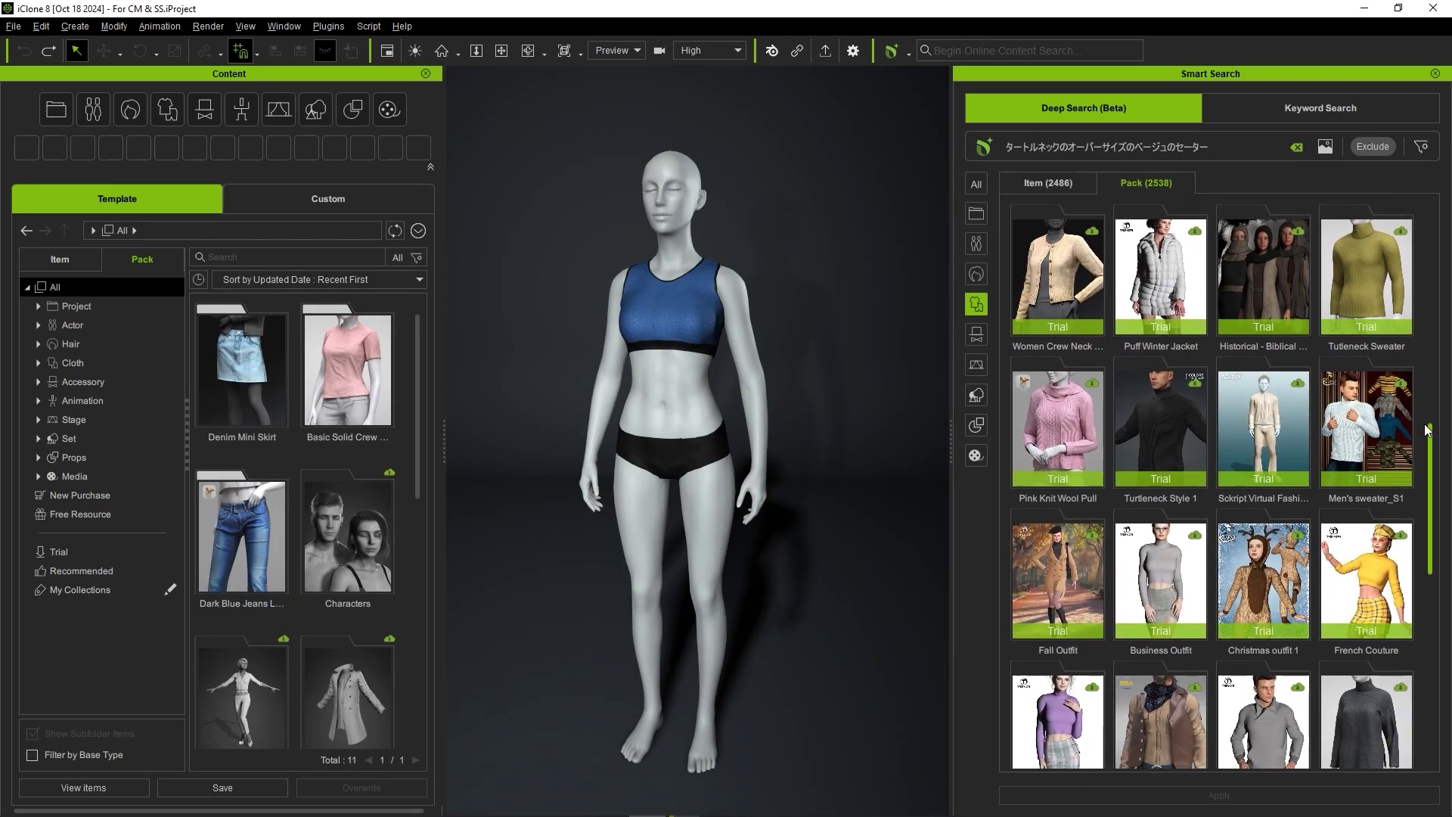
Step: Load the Pink Knit Wool Pull trial pack and its first sweater item
left_click(1066, 442)
double_click(1068, 446)
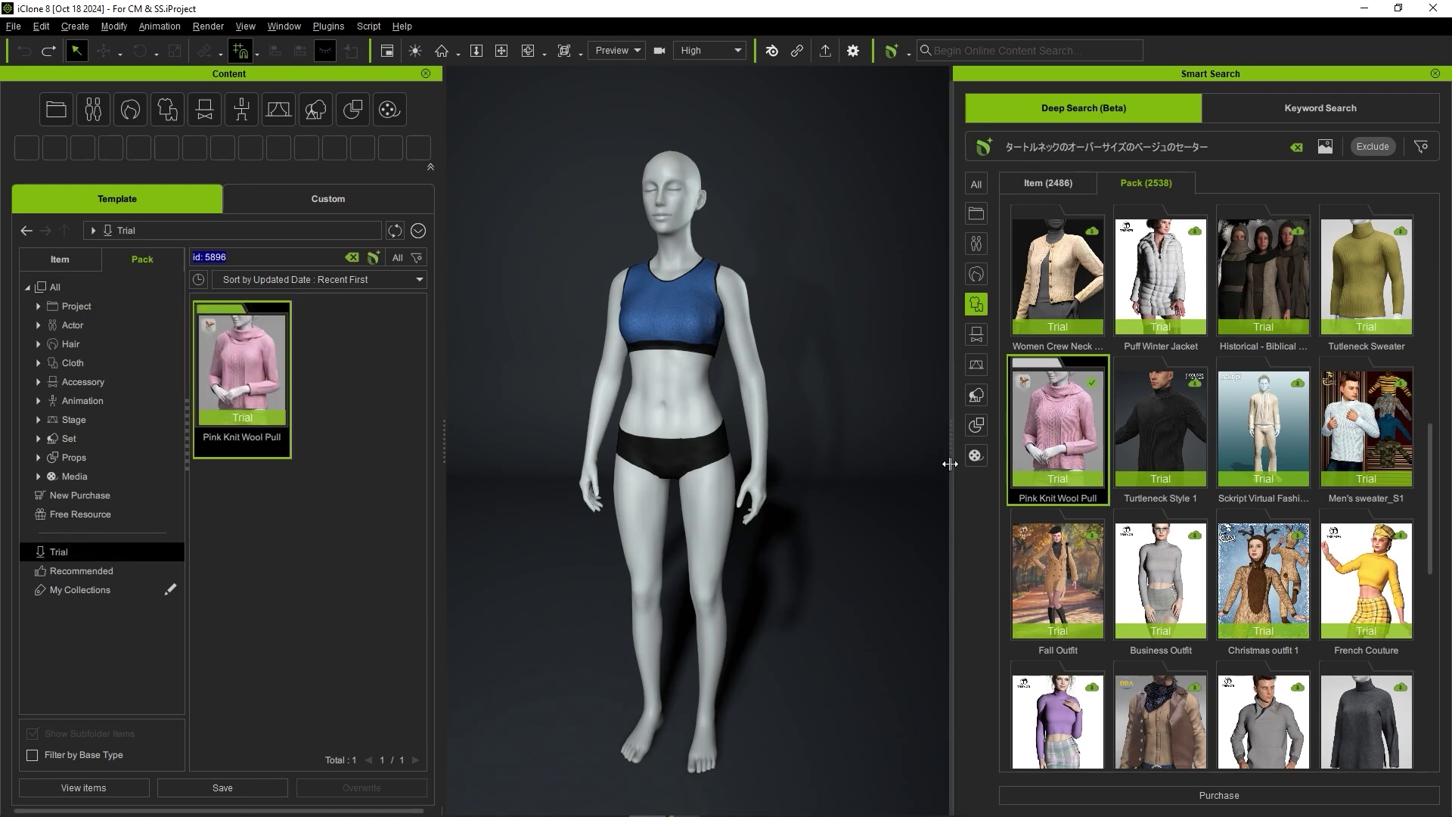
double_click(253, 370)
double_click(245, 351)
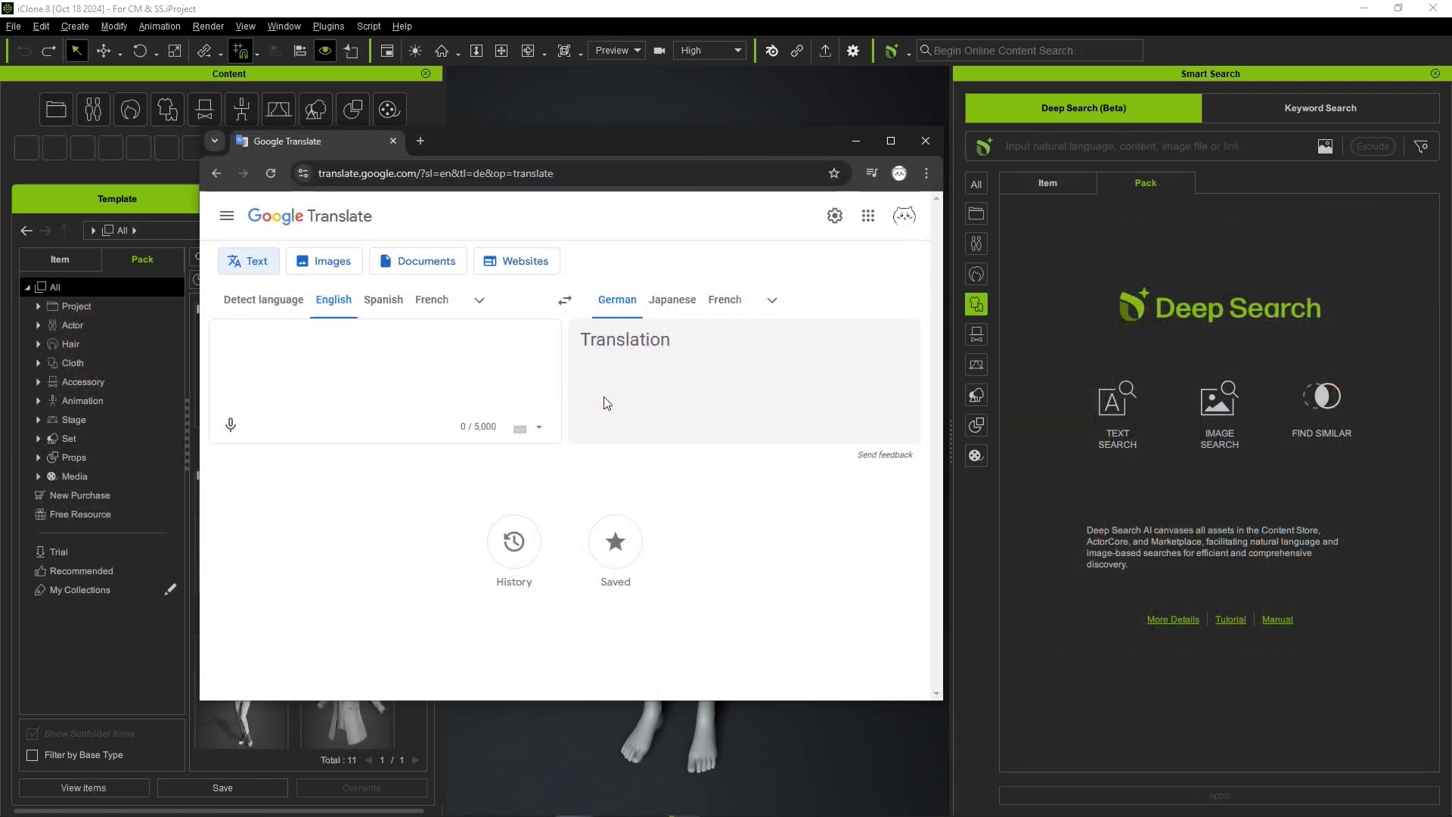
Step: Translate 'A light blue denim jacket for women' into German and run it in Deep Search
left_click(506, 363)
type("A light blue denim ")
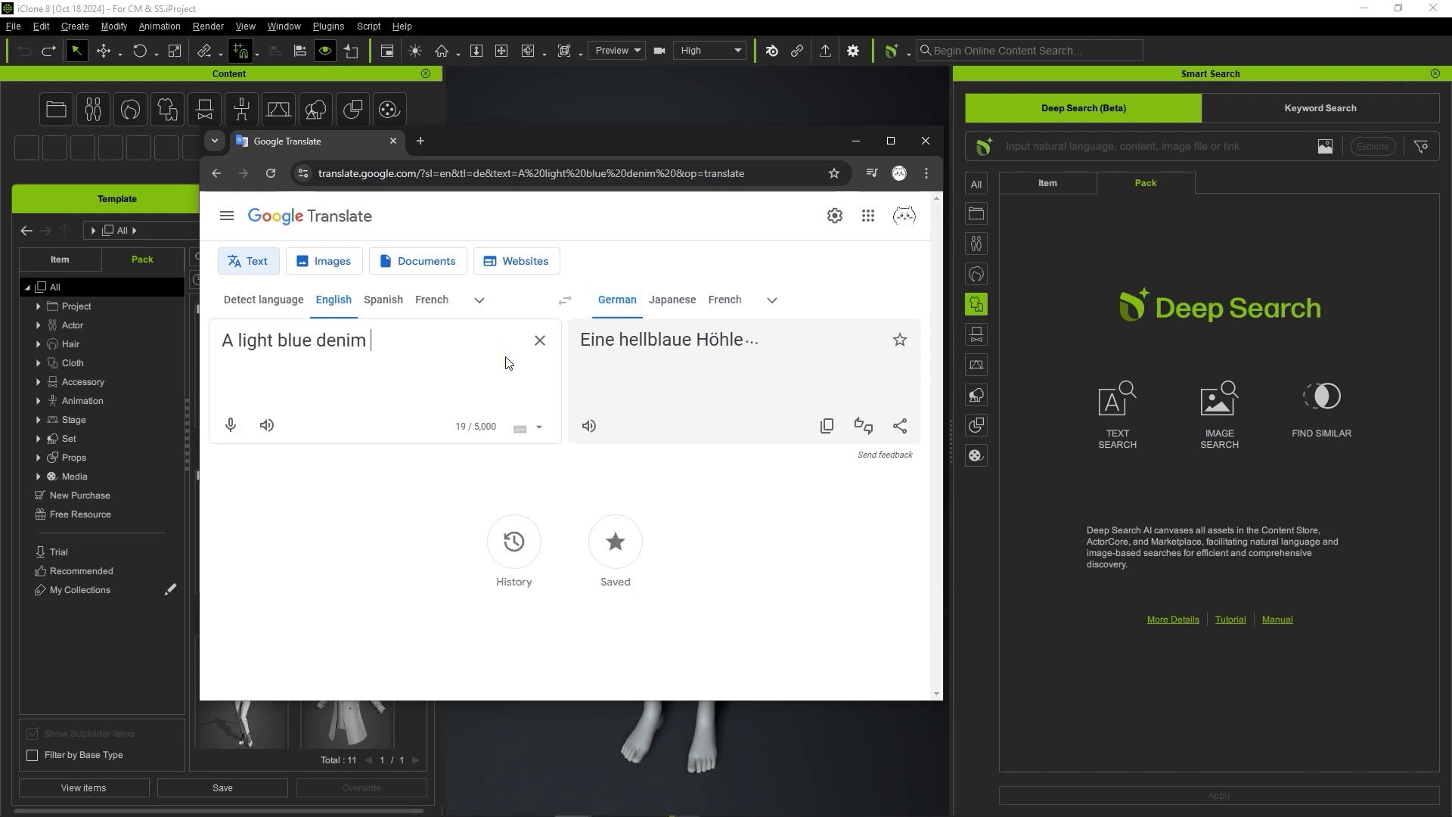
type("jacket for women")
left_click(827, 425)
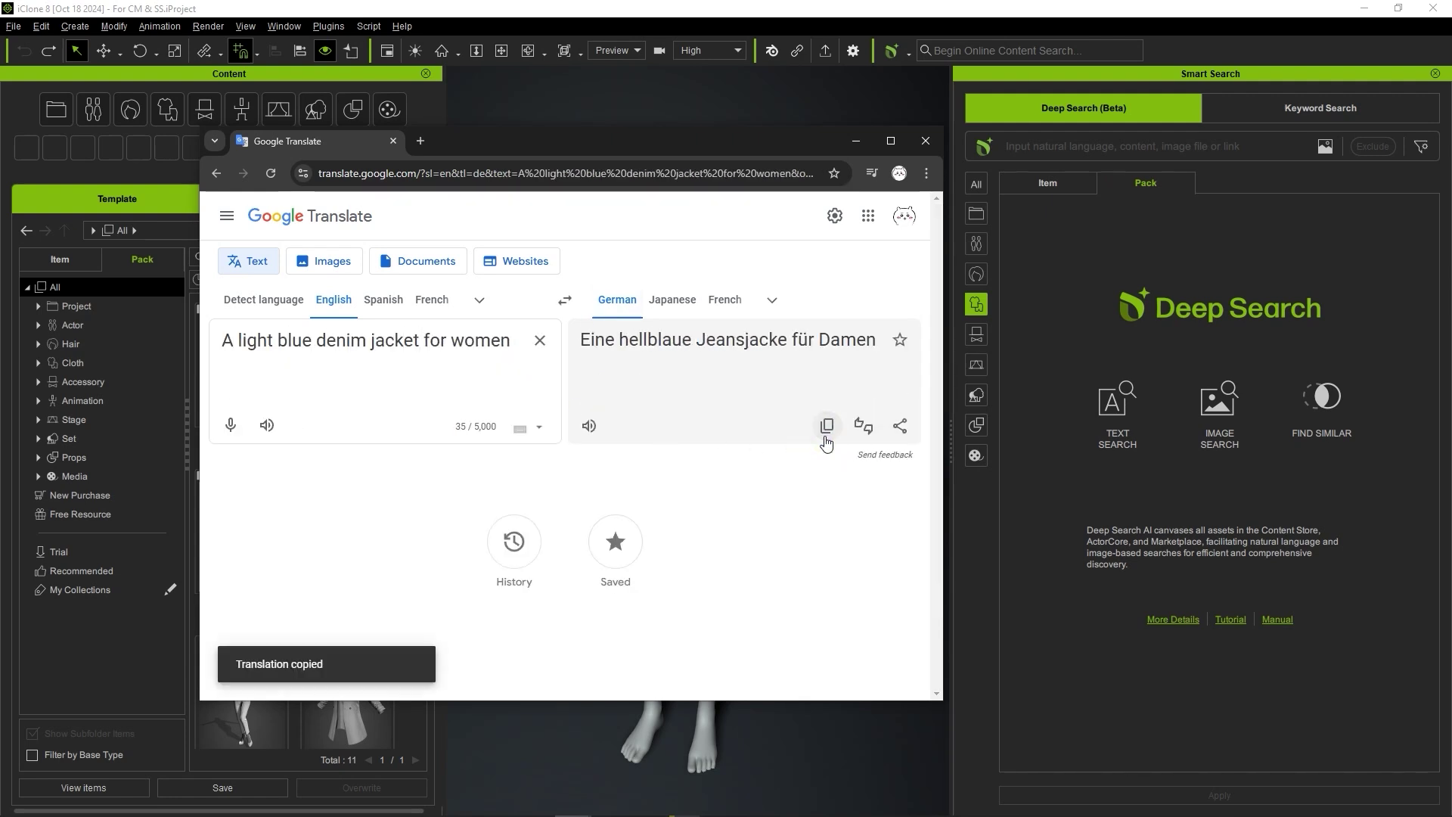
left_click(1248, 146)
key("ctrl+v")
key("Return")
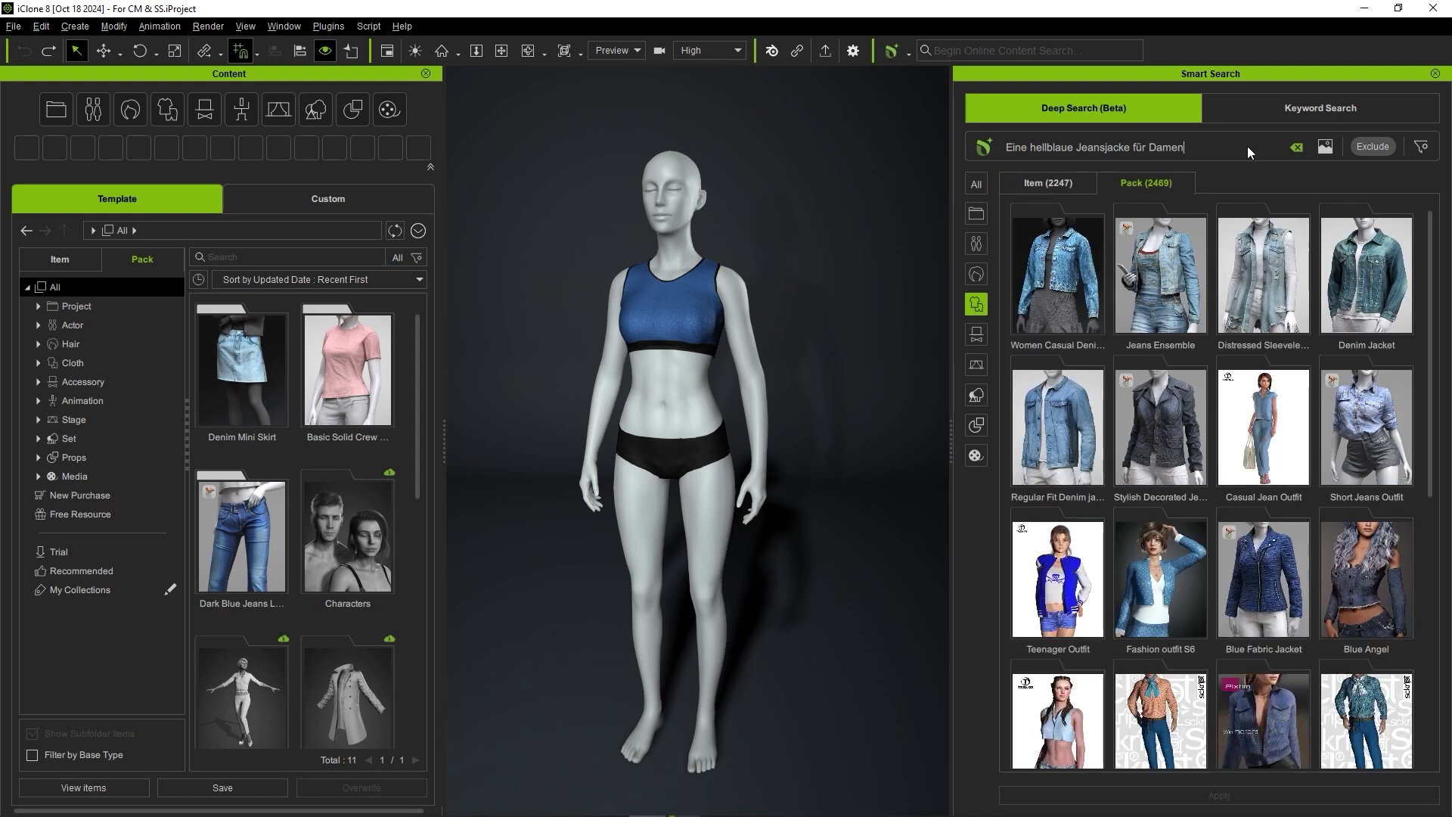
Step: Put the Jeans Ensemble trial from the results on the mannequin
left_click(1177, 294)
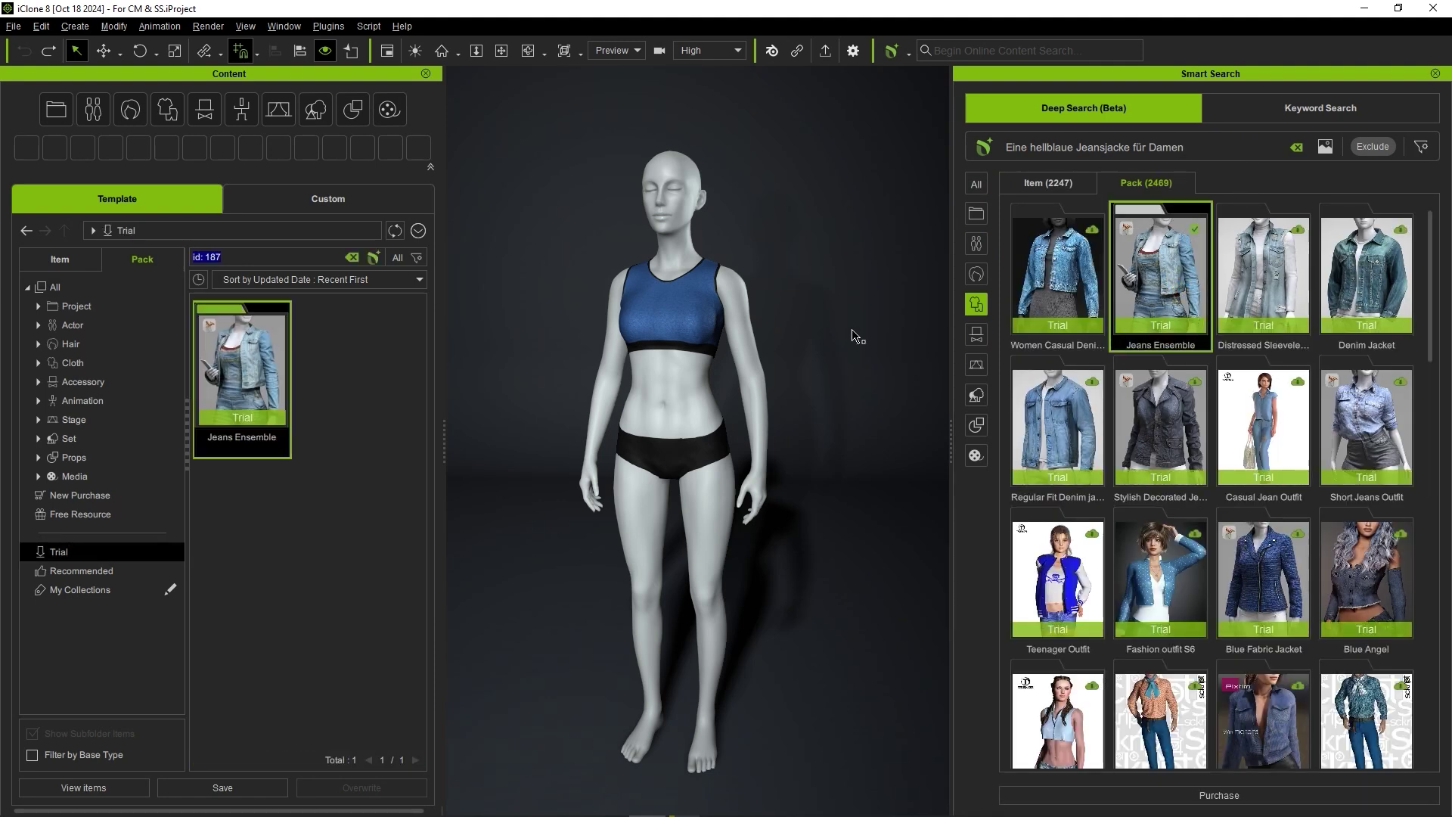
double_click(242, 363)
left_click_drag(258, 359, 670, 355)
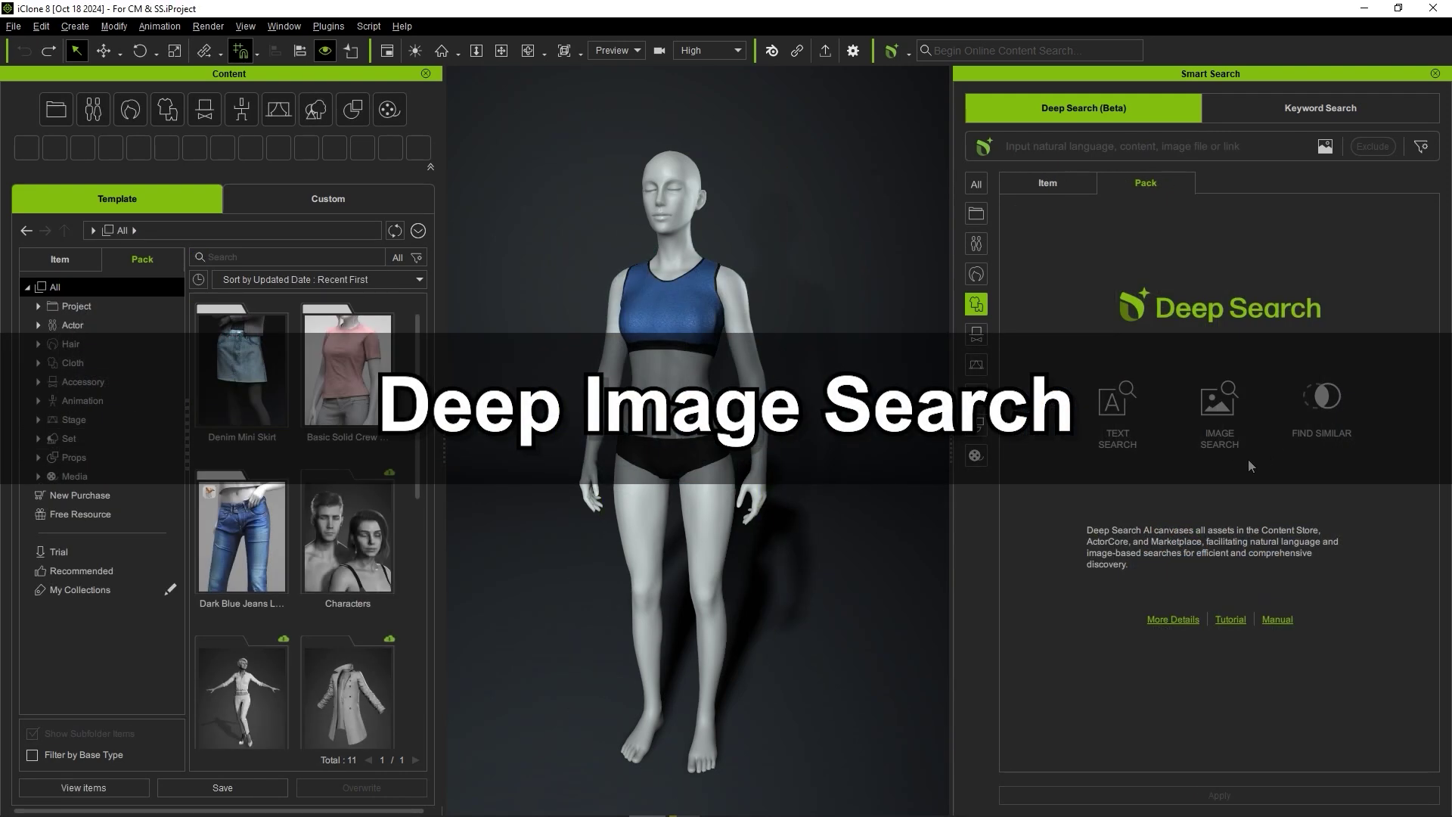
Step: Run an image search using the woman-in-denim-jacket photo from Downloads
left_click(1325, 147)
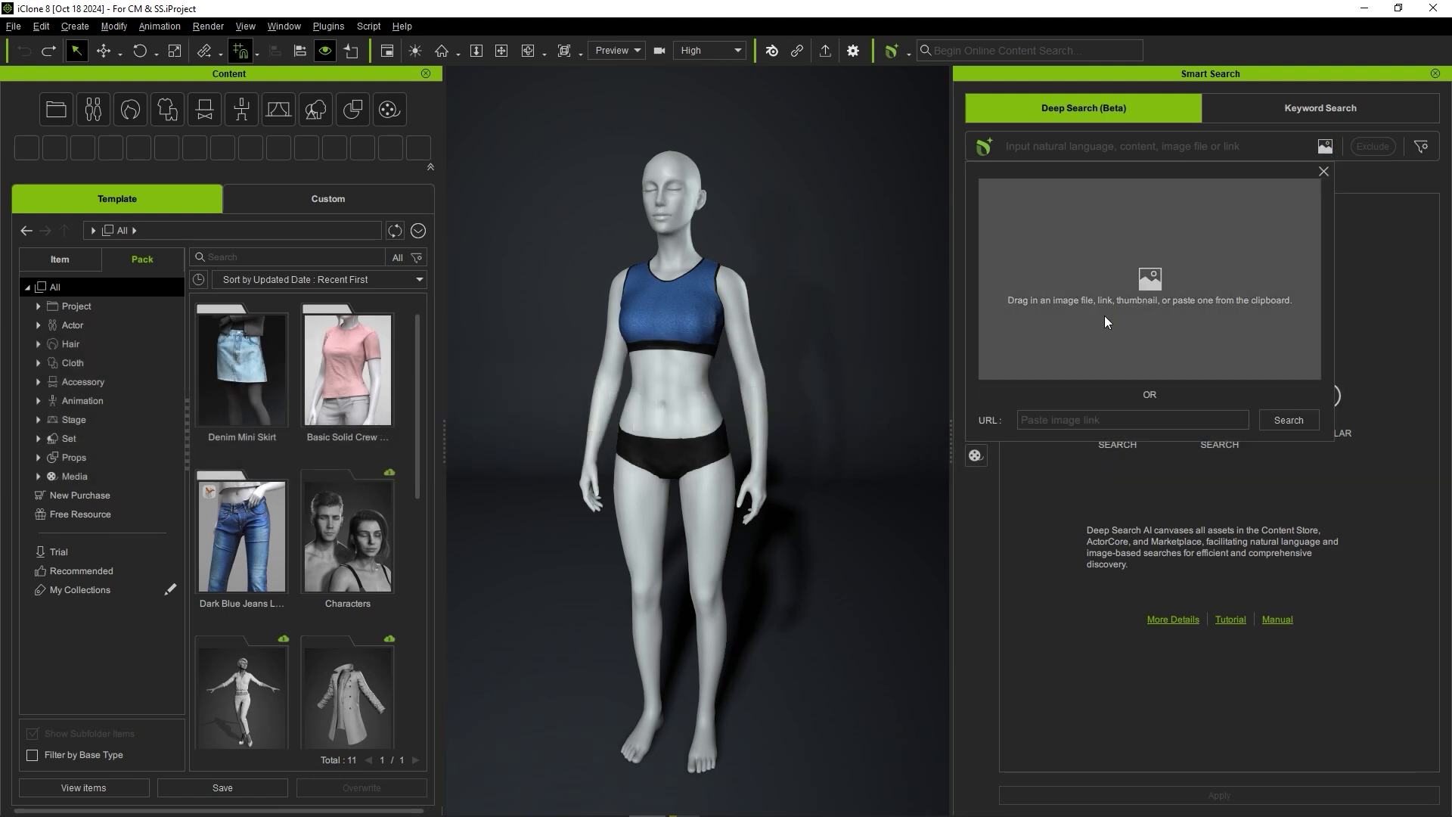
left_click(1289, 316)
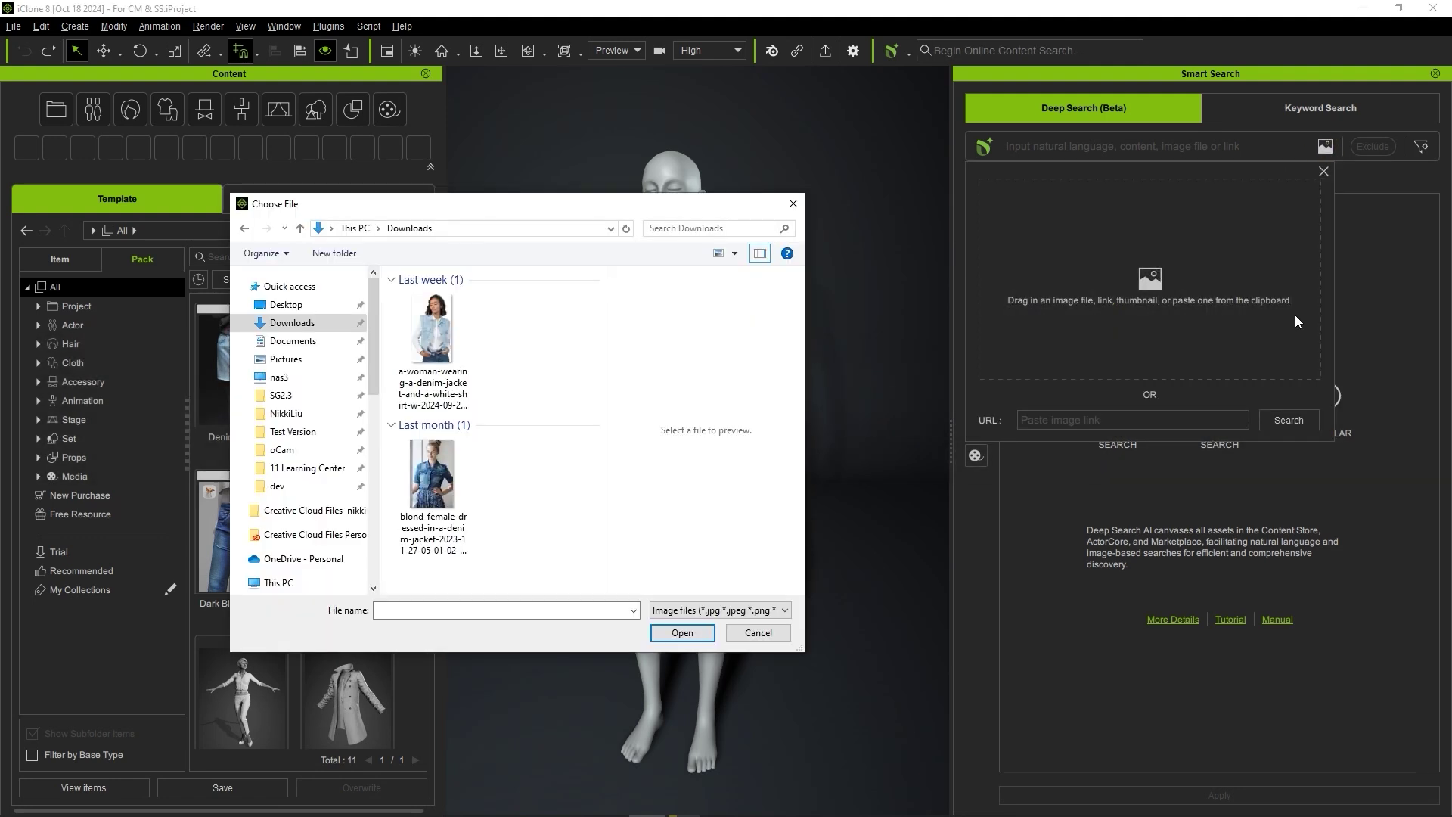
left_click(449, 353)
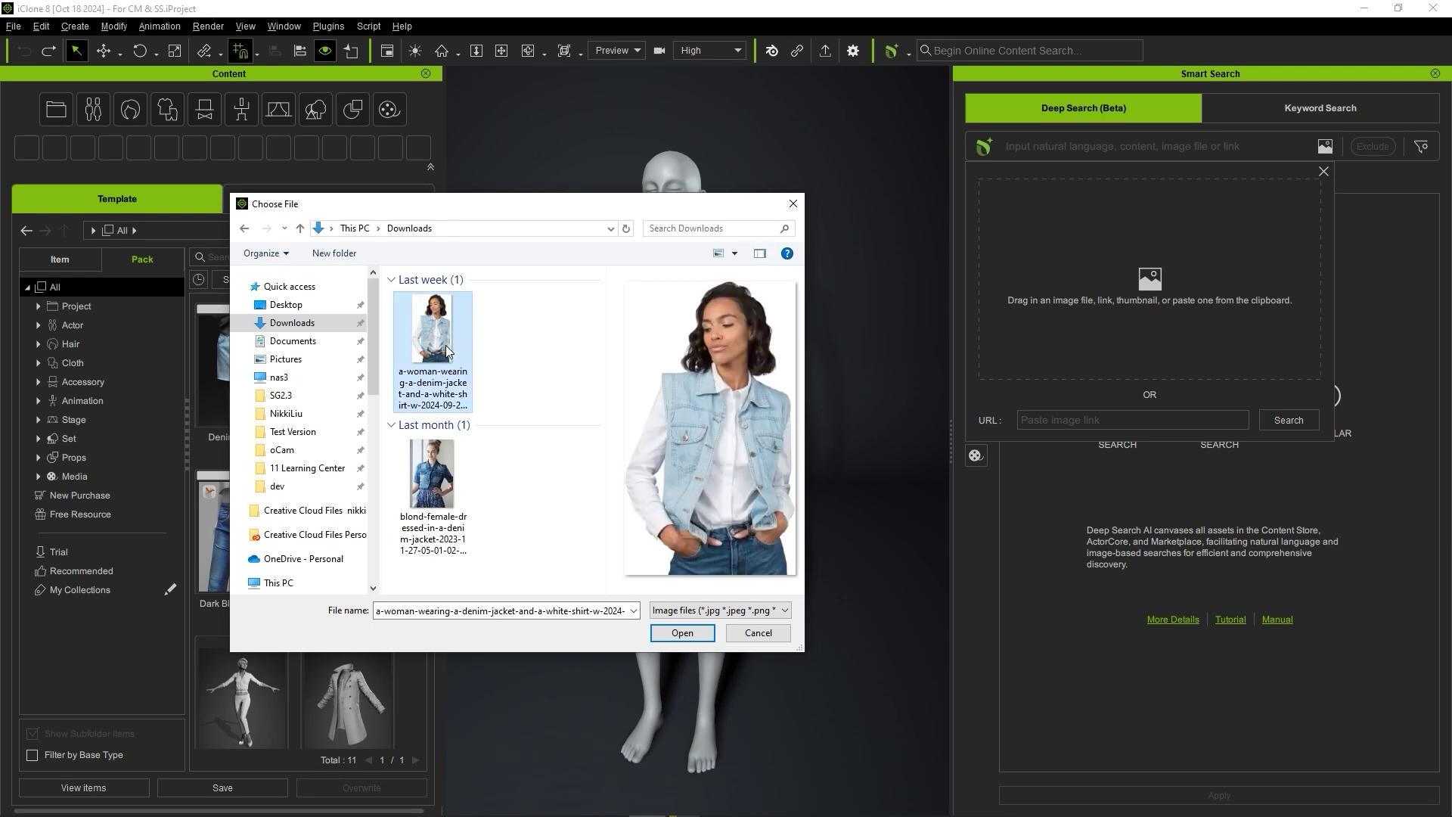
left_click(681, 634)
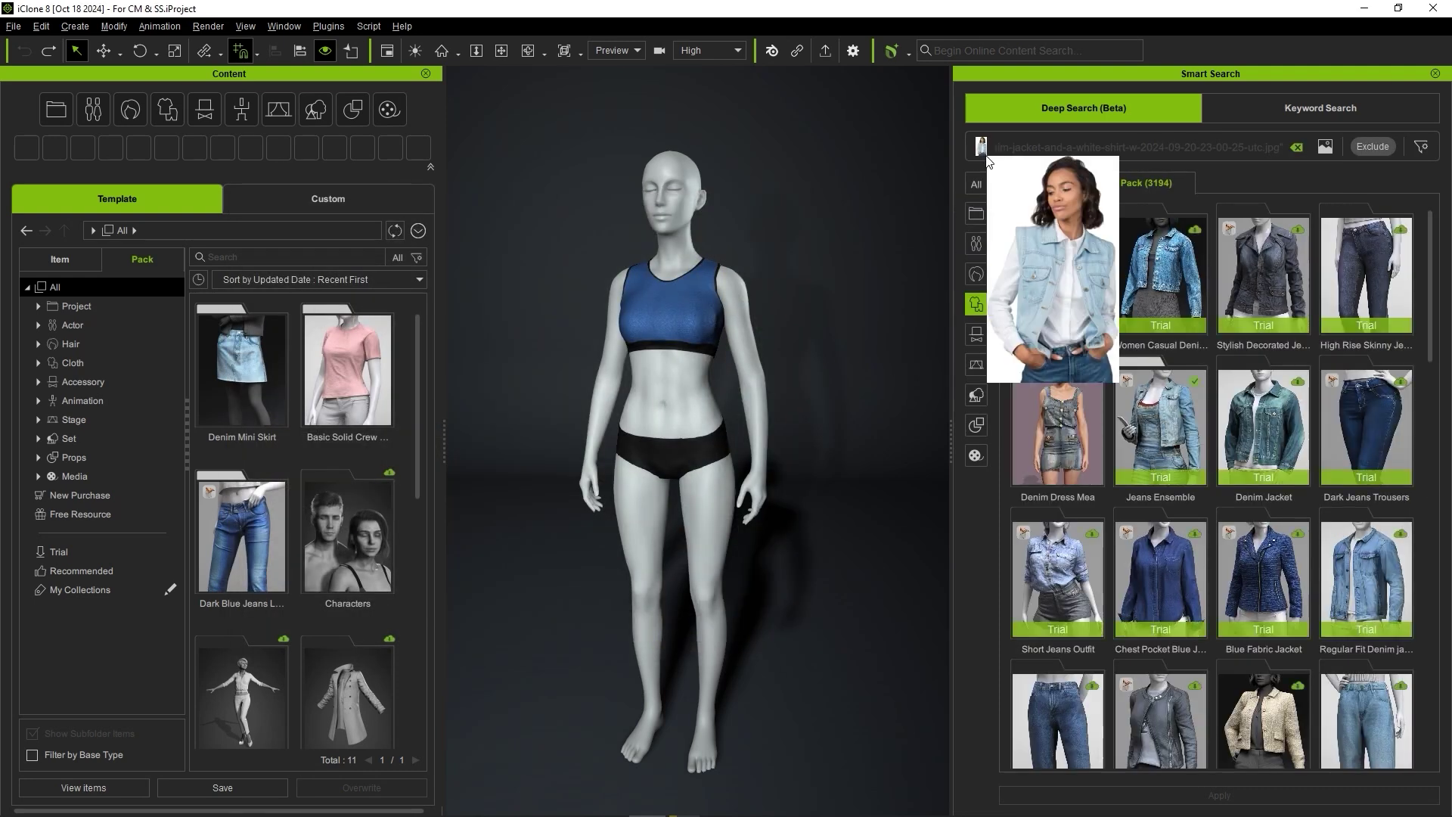
Step: Put the Distressed Sleeveless Denim Jacket trial on the mannequin
left_click(1085, 298)
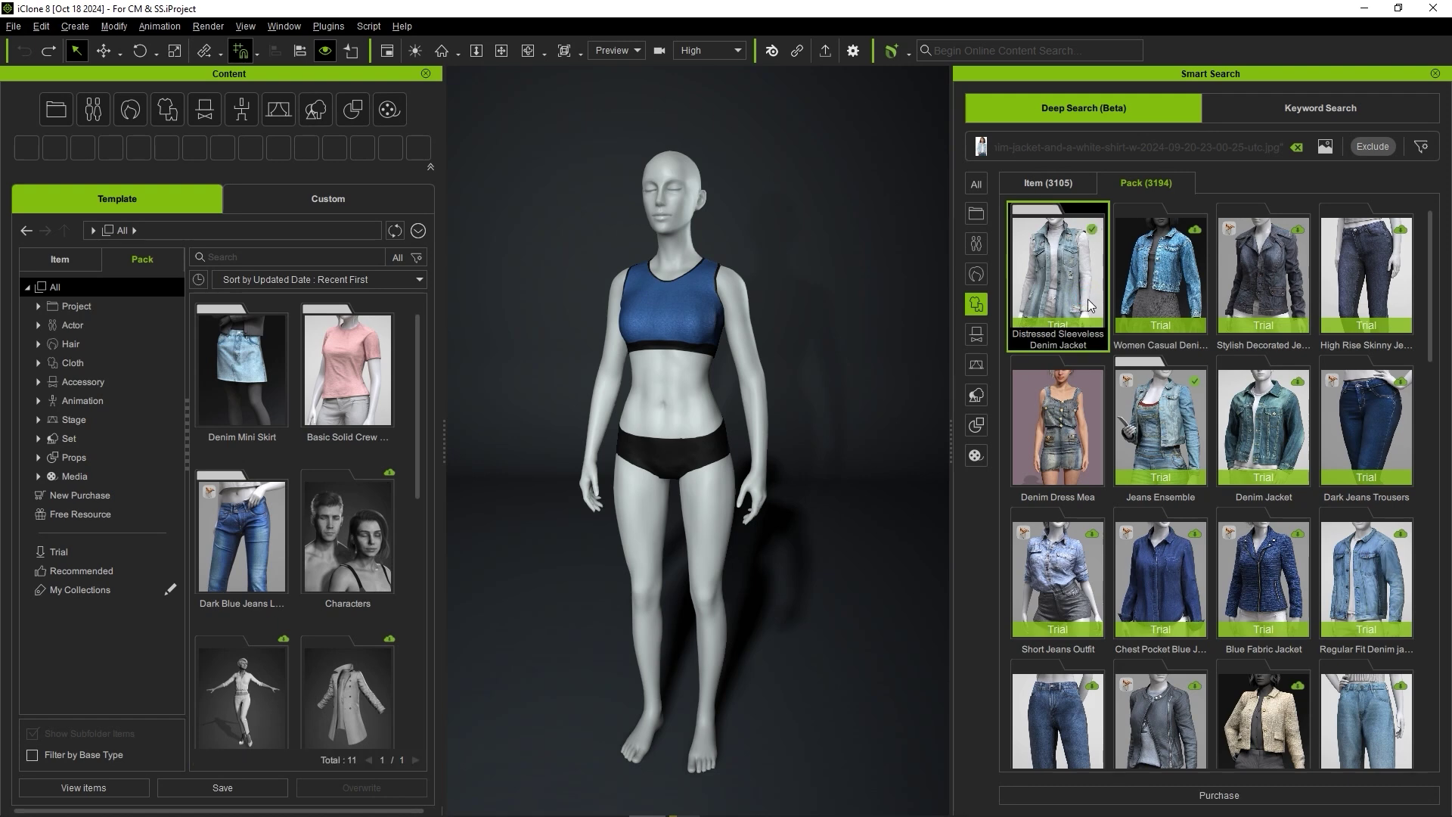
double_click(262, 369)
left_click_drag(261, 369, 675, 354)
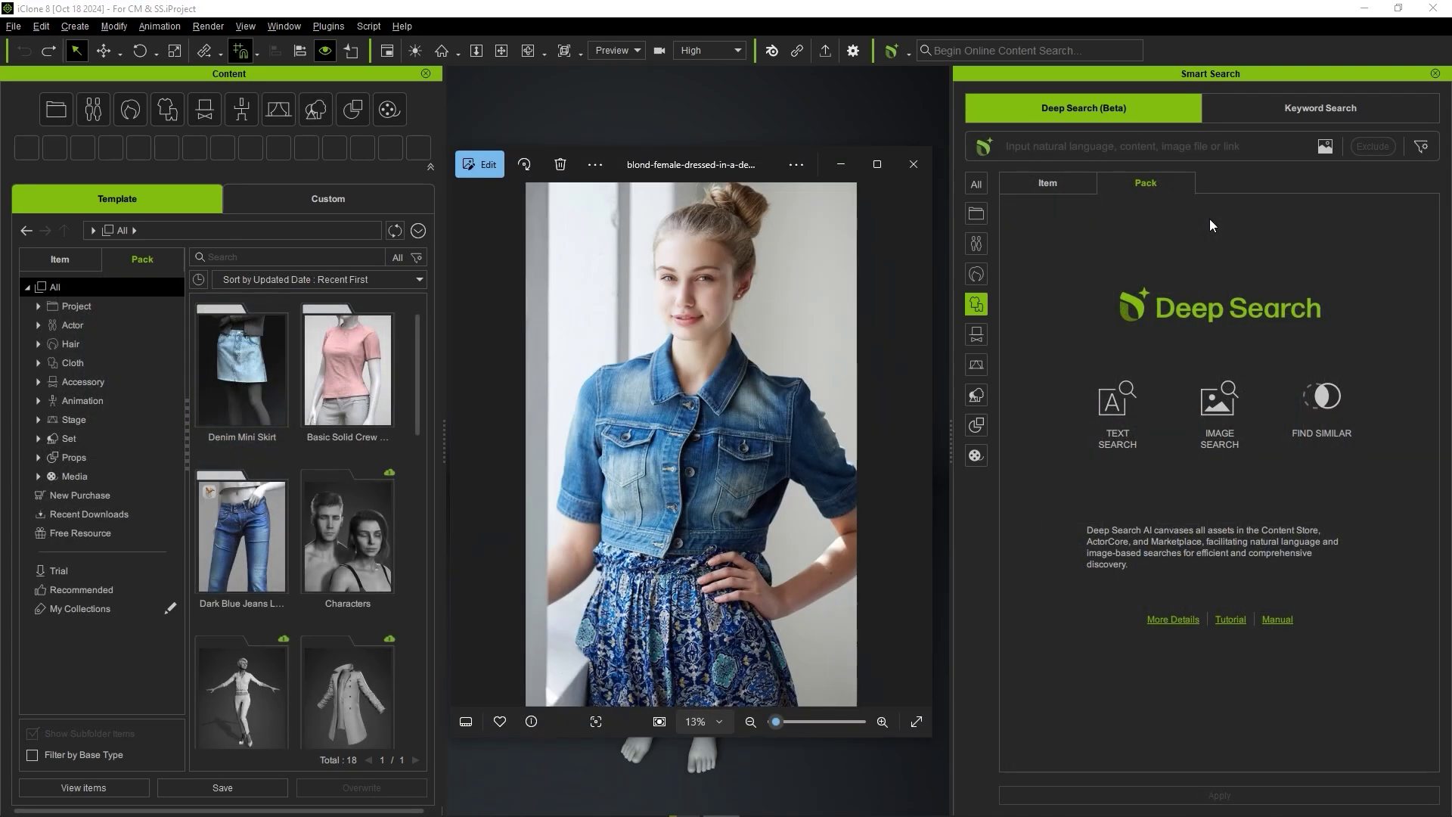
Step: Image-search a snipped crop of the denim jacket and put the top casual denim jacket on the mannequin
key("super+shift+s")
left_click_drag(531, 325, 863, 572)
left_click(1325, 147)
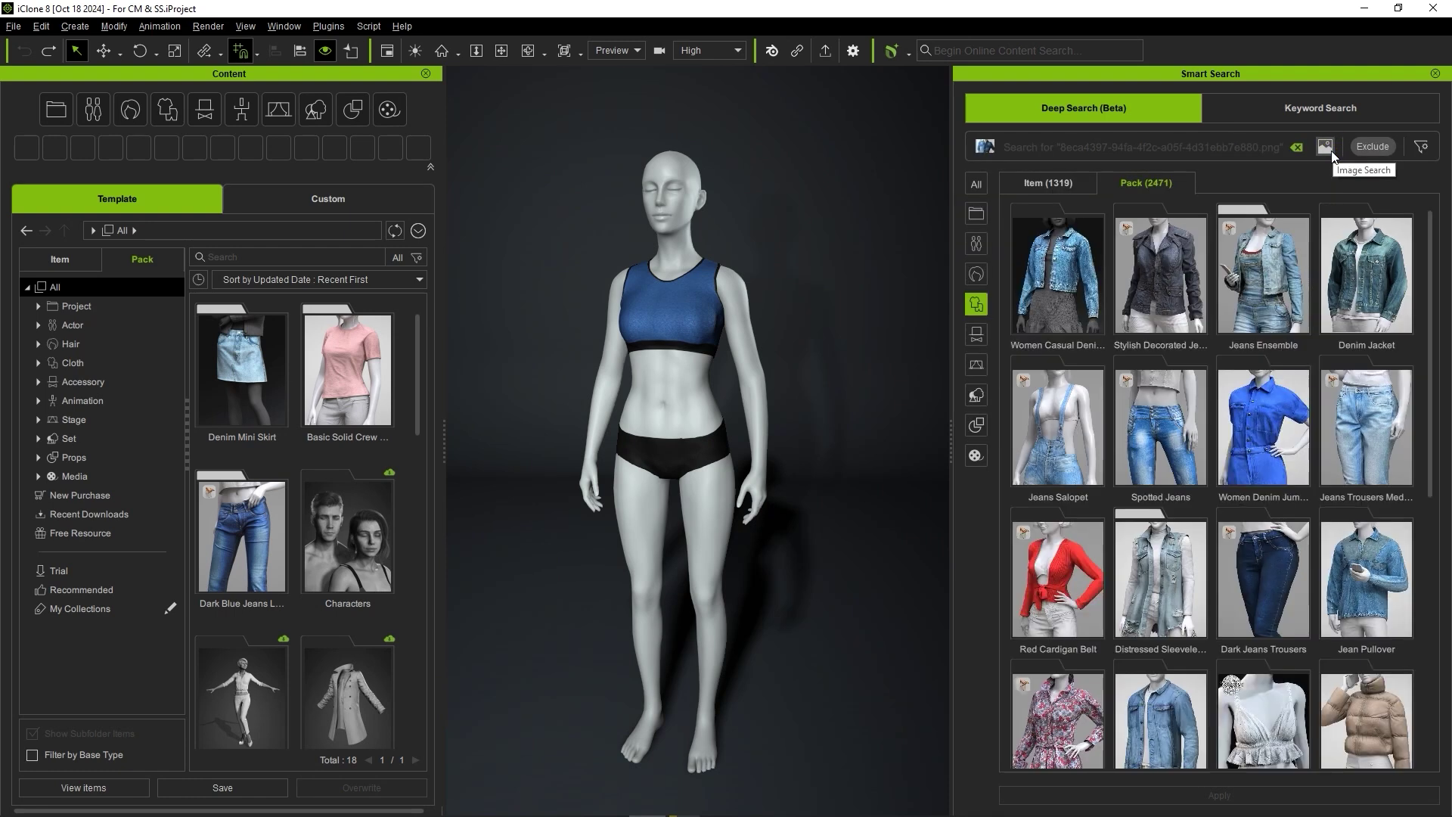
left_click(1059, 281)
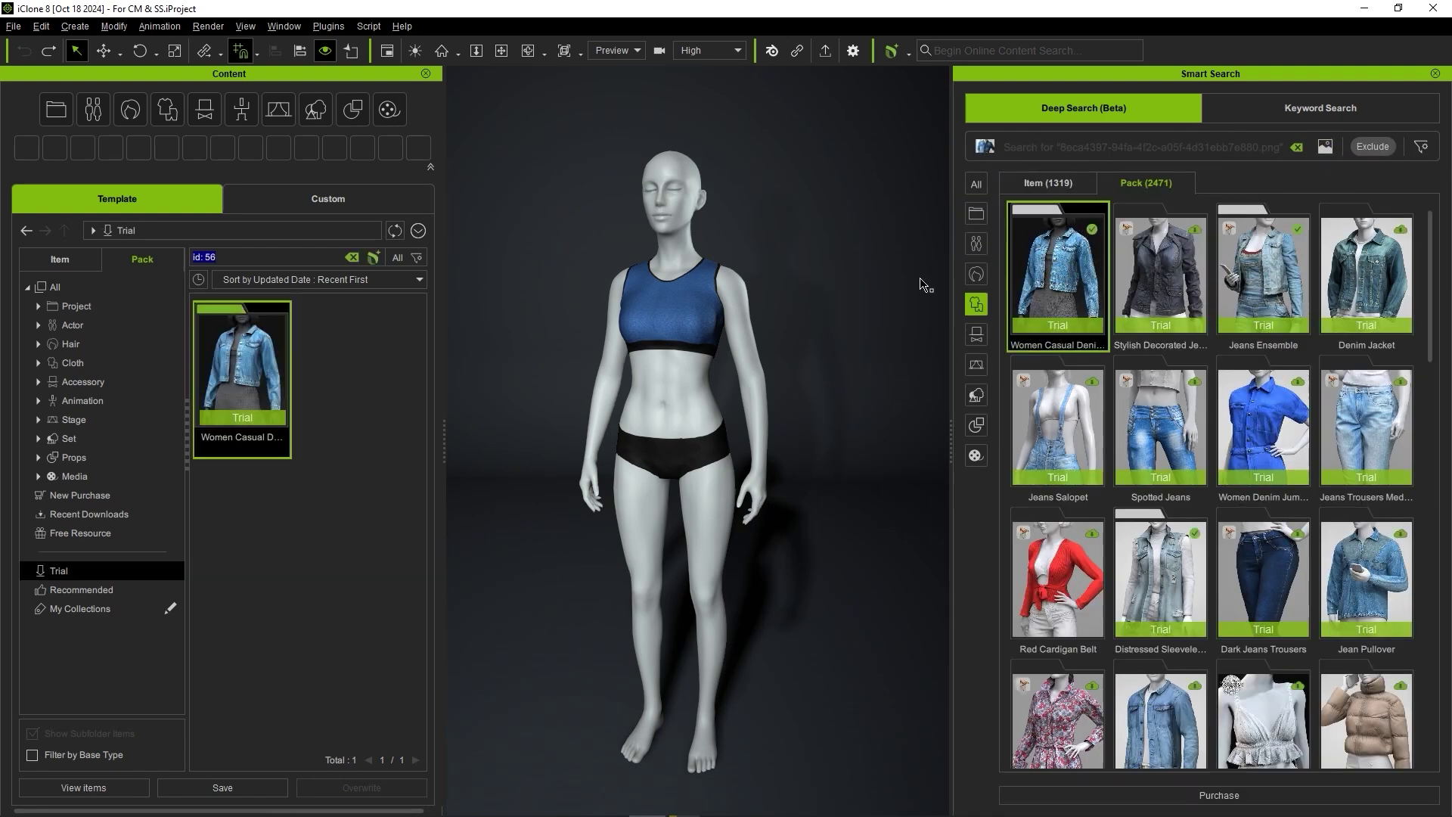
double_click(266, 354)
left_click_drag(266, 354, 668, 334)
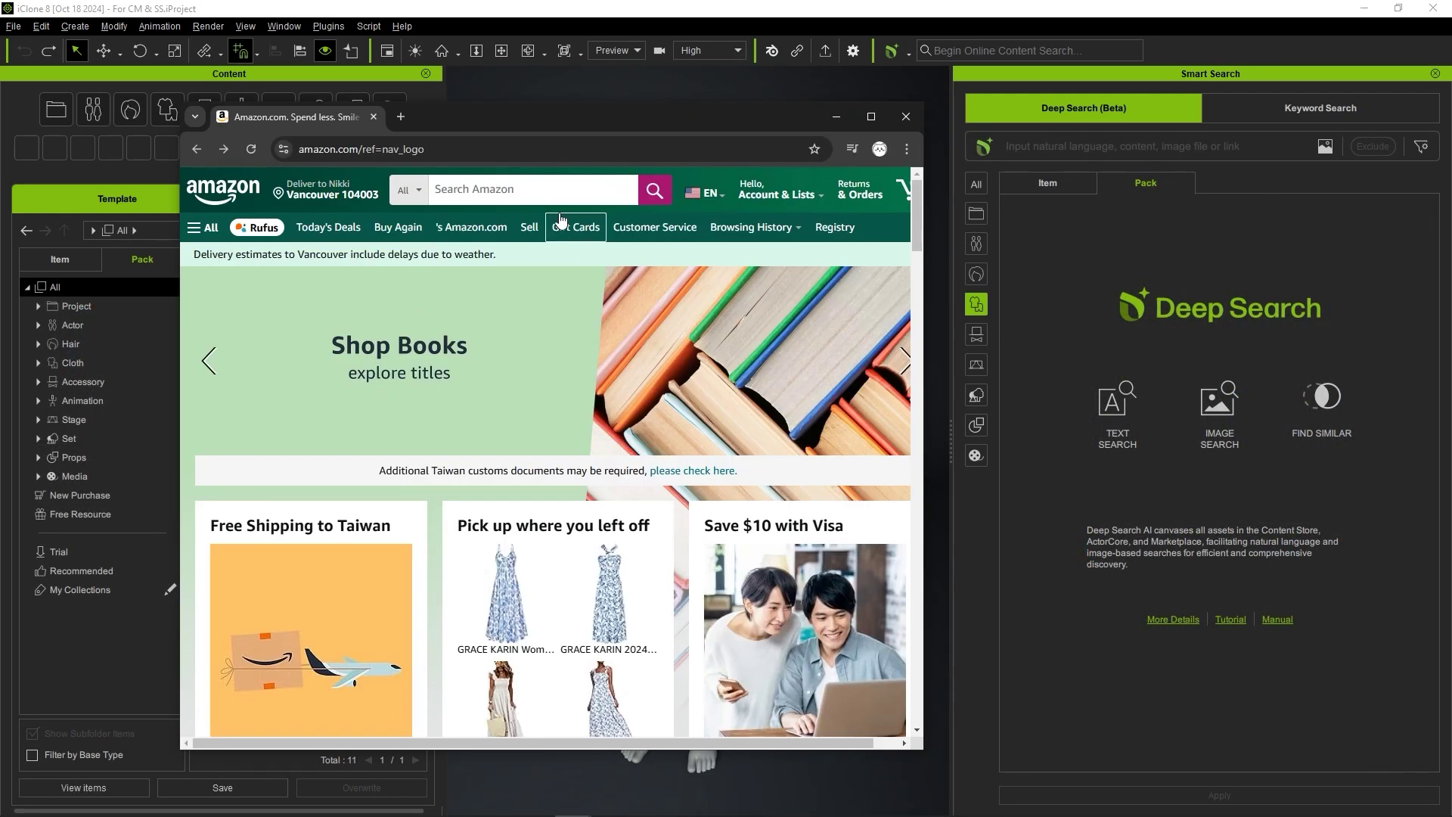
Step: Search Amazon for 'floral short dress' and drag one dress photo into Deep Search
left_click(550, 195)
type("floral short dress")
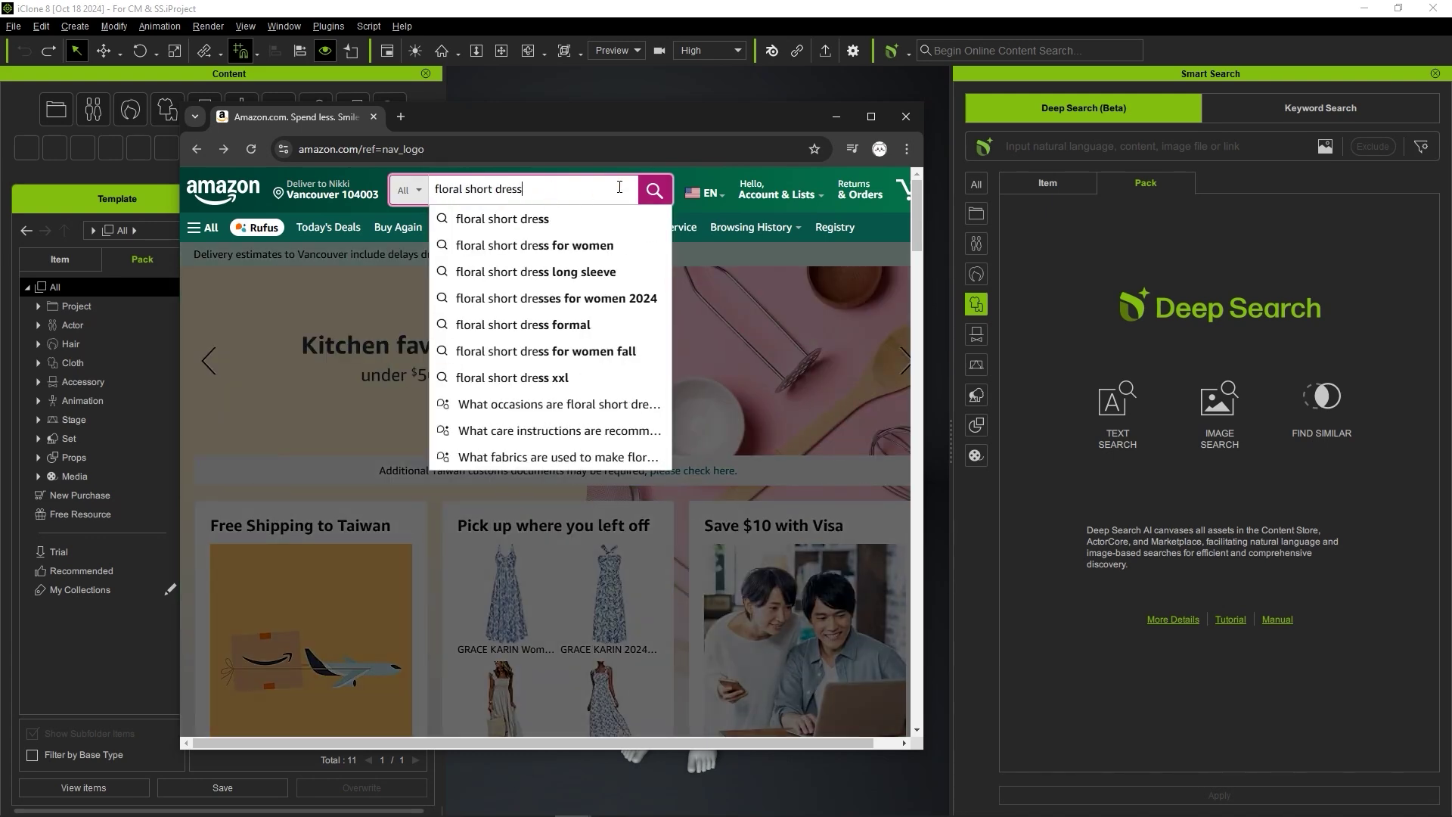
key("Return")
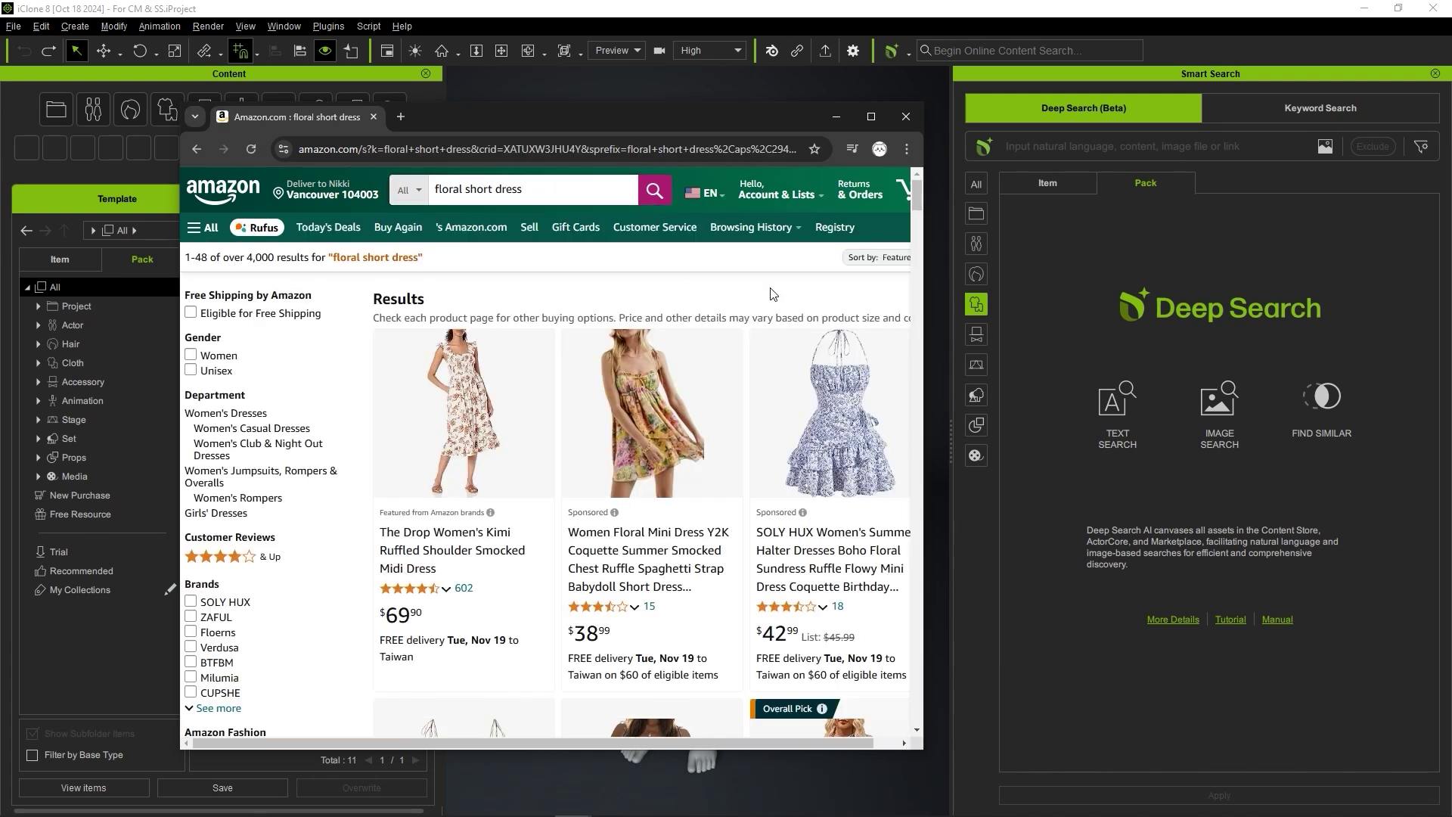
scroll(769, 295, "down", 7)
scroll(771, 333, "down", 3)
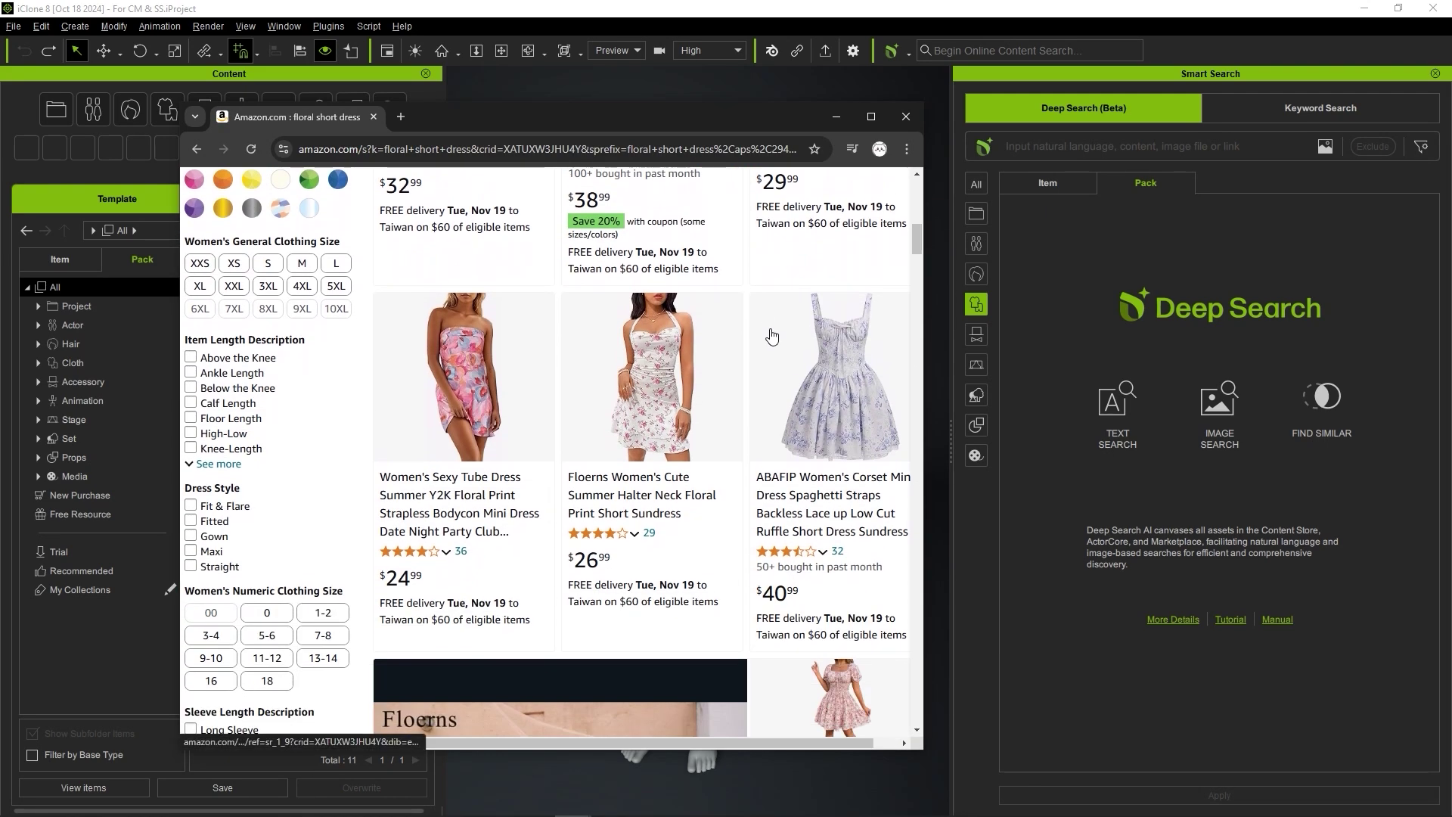
left_click_drag(655, 401, 1230, 274)
left_click(1230, 188)
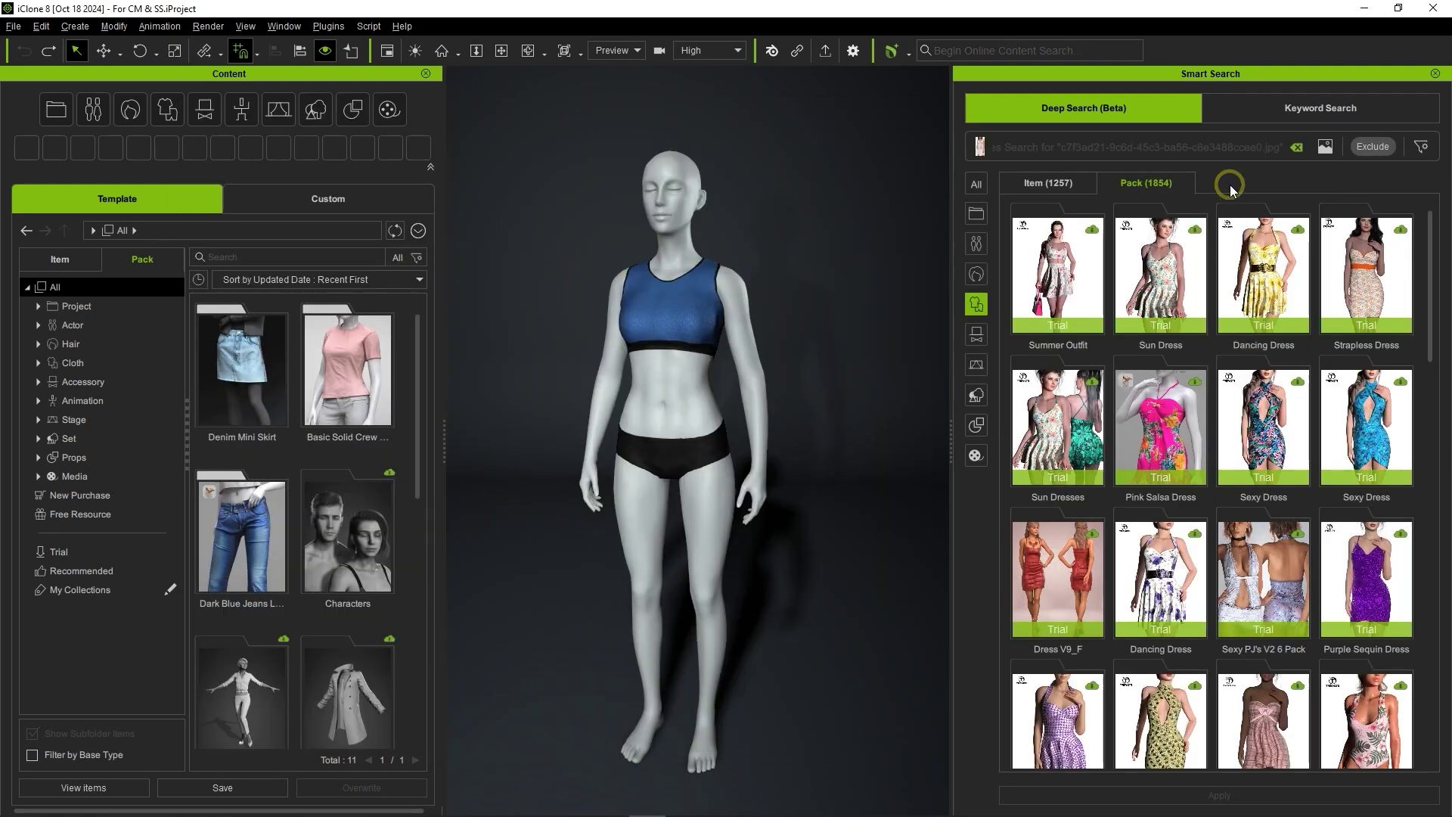
Step: Open the Summer Outfit pack and put Summer_Top1 and Summer_Skirt1 on the mannequin
left_click(1054, 282)
double_click(281, 355)
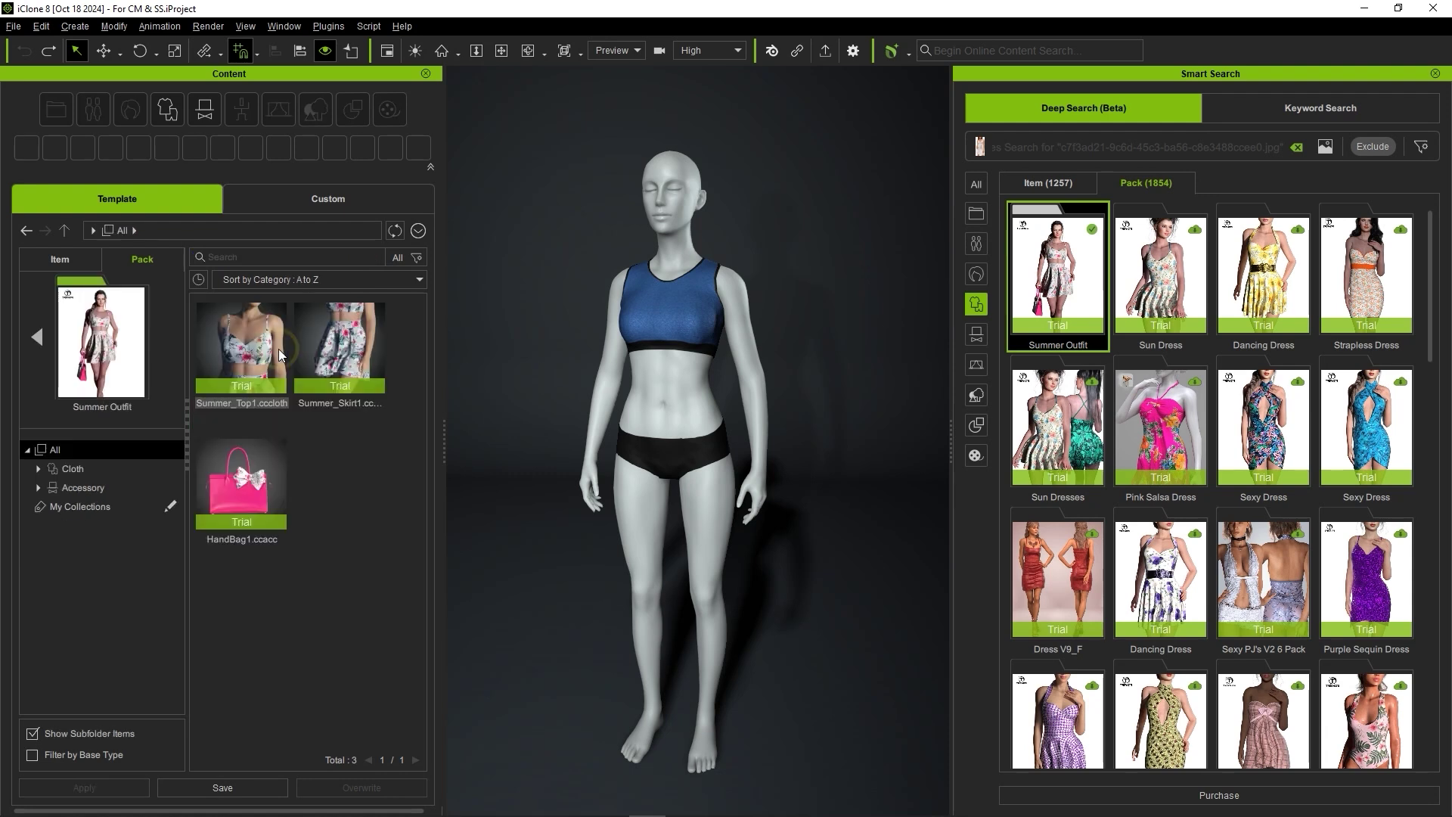
left_click_drag(281, 356, 677, 316)
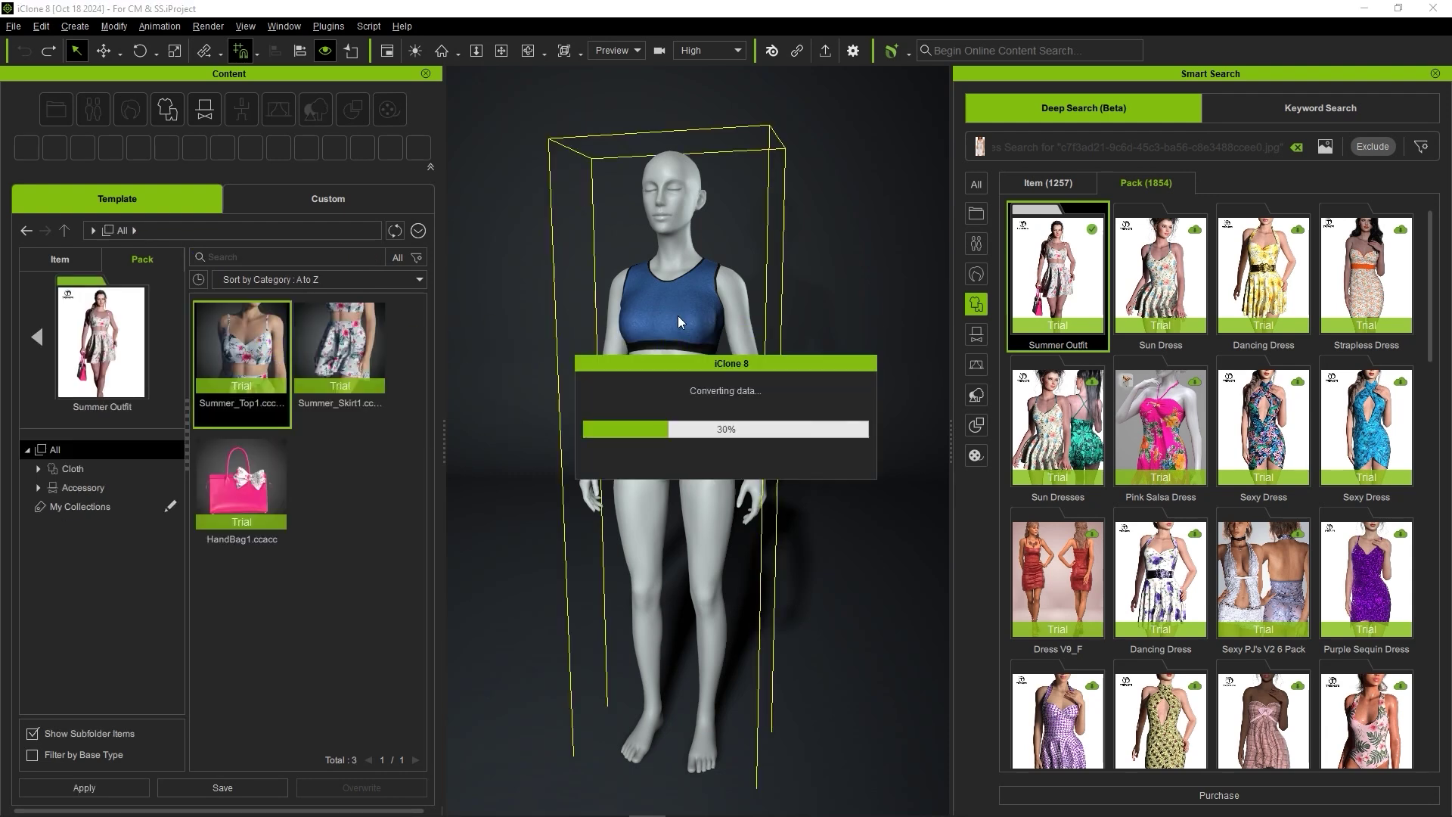
left_click_drag(339, 351, 678, 452)
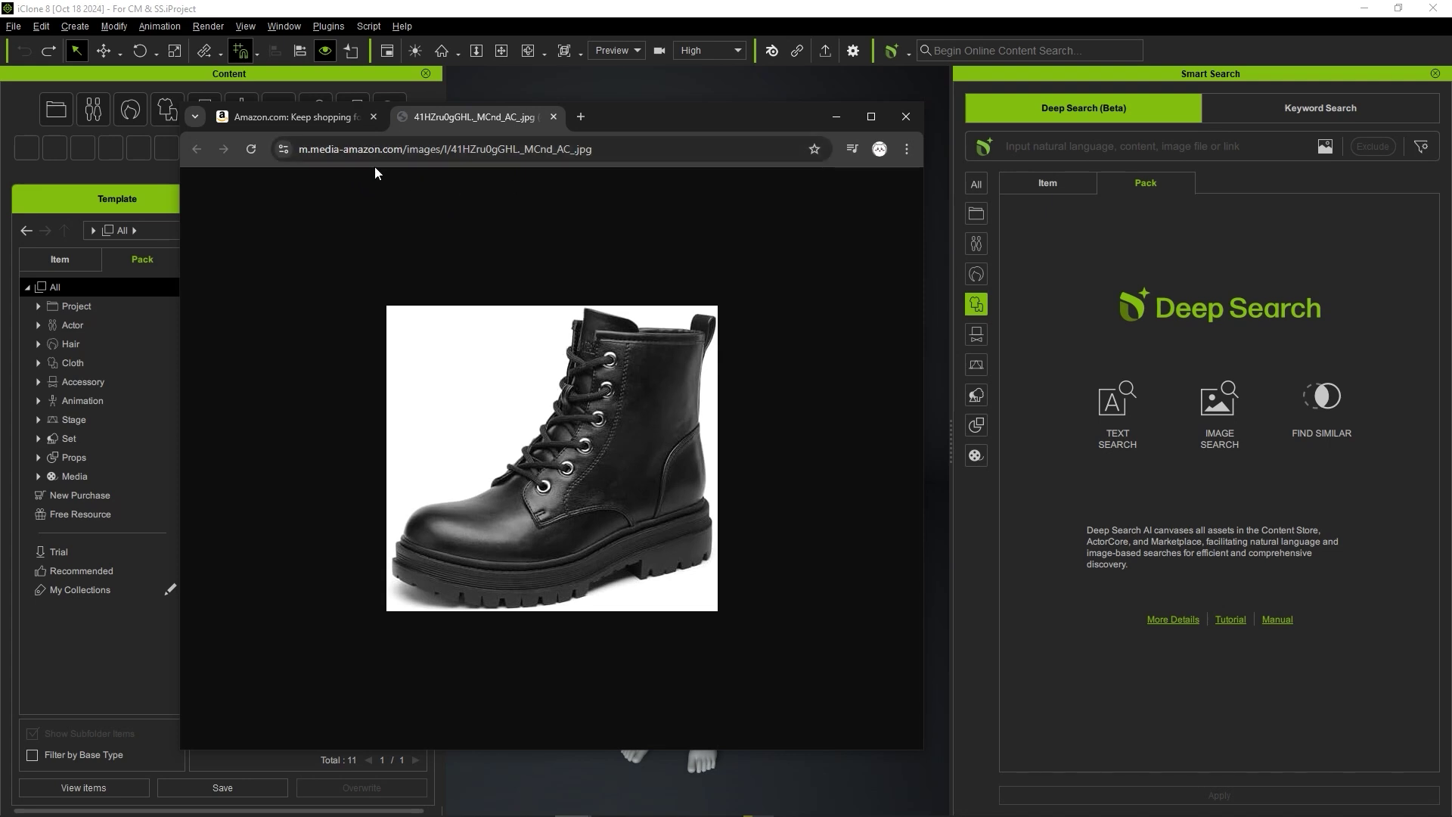
Step: Deep-search the black boot photo and fit the first Laces And Buckles Boots item on the mannequin
left_click_drag(753, 239, 1154, 236)
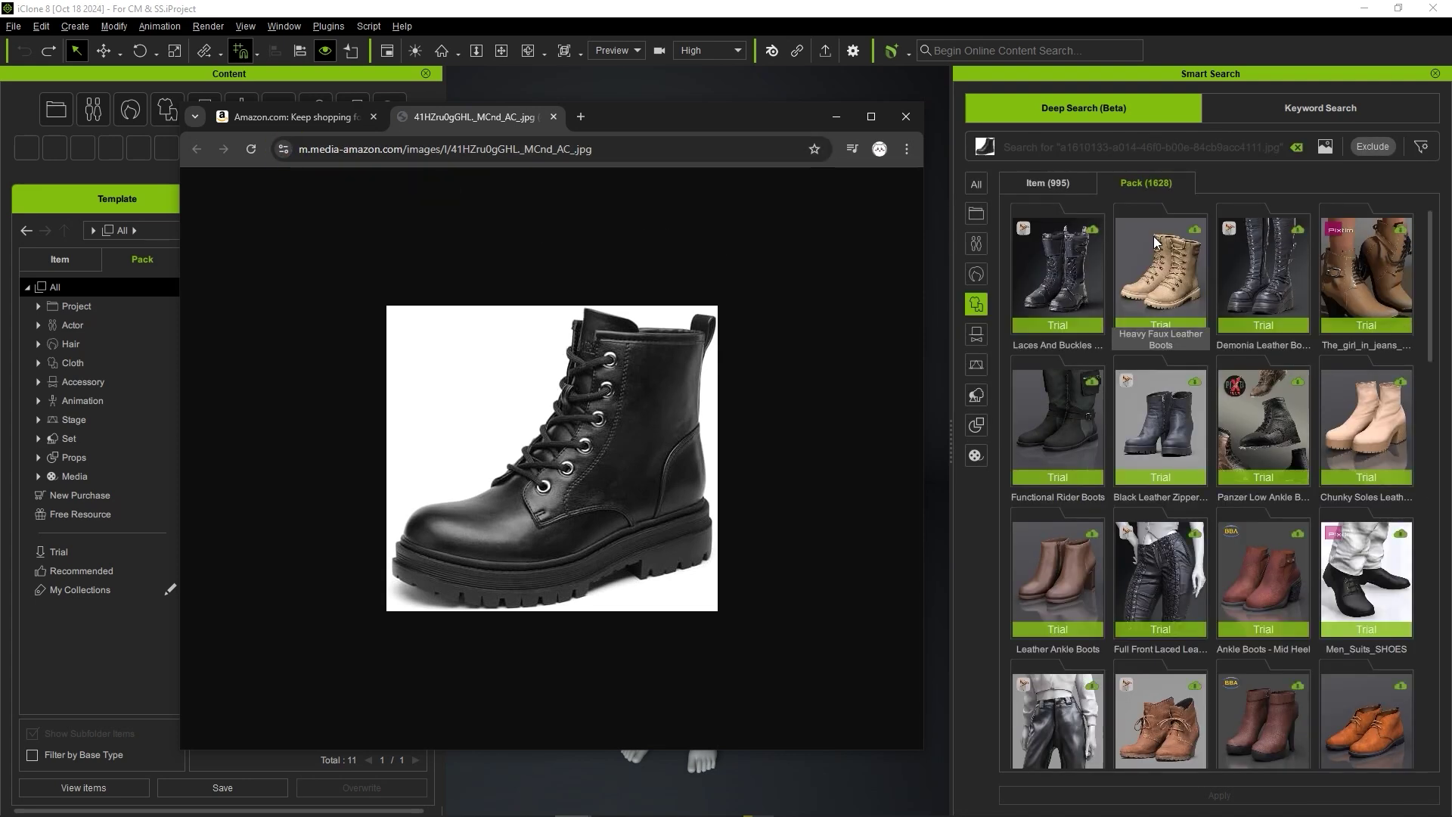
left_click(1062, 270)
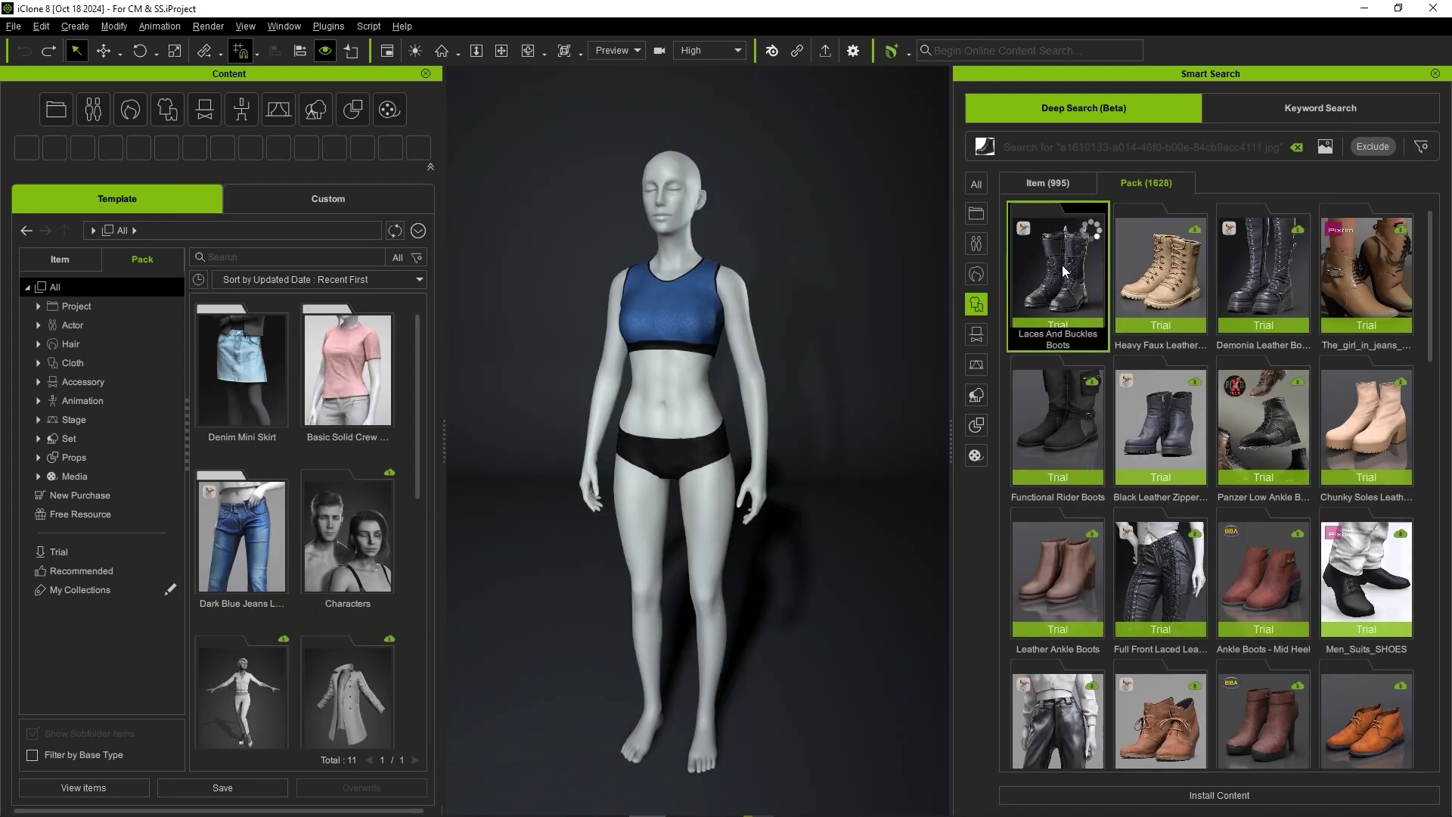
double_click(278, 357)
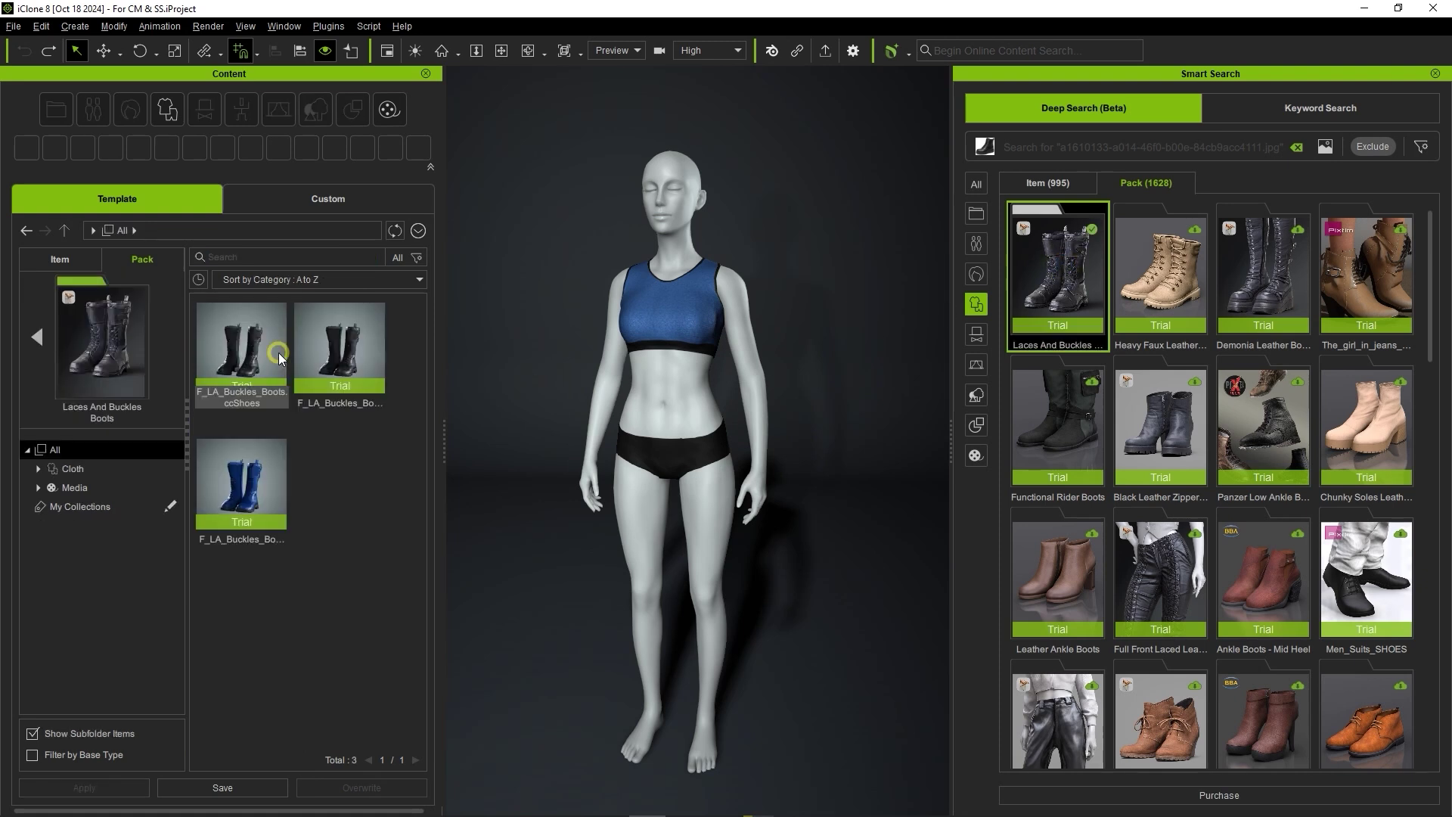
left_click_drag(279, 352, 704, 593)
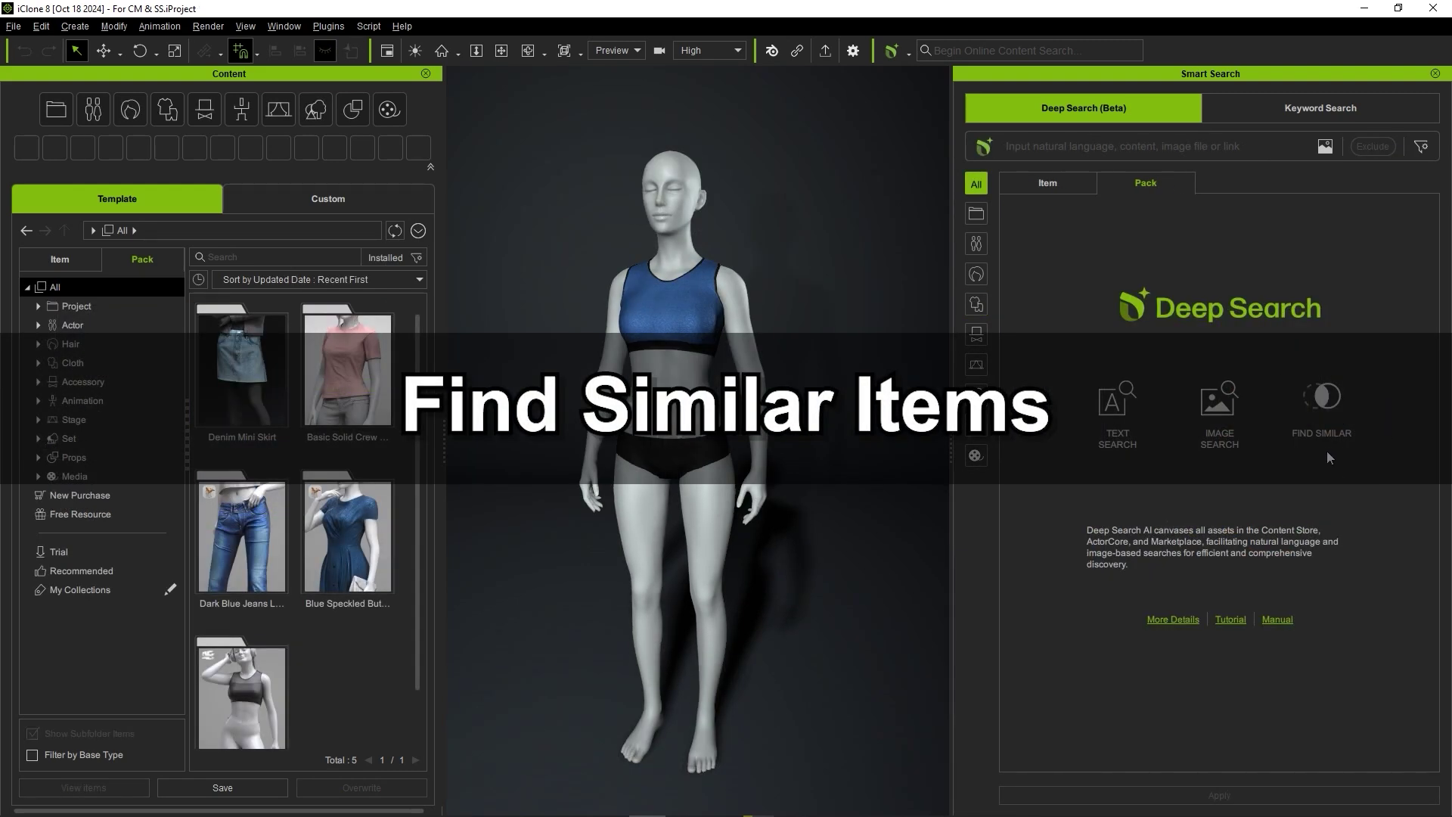
left_click_drag(384, 506, 1047, 245)
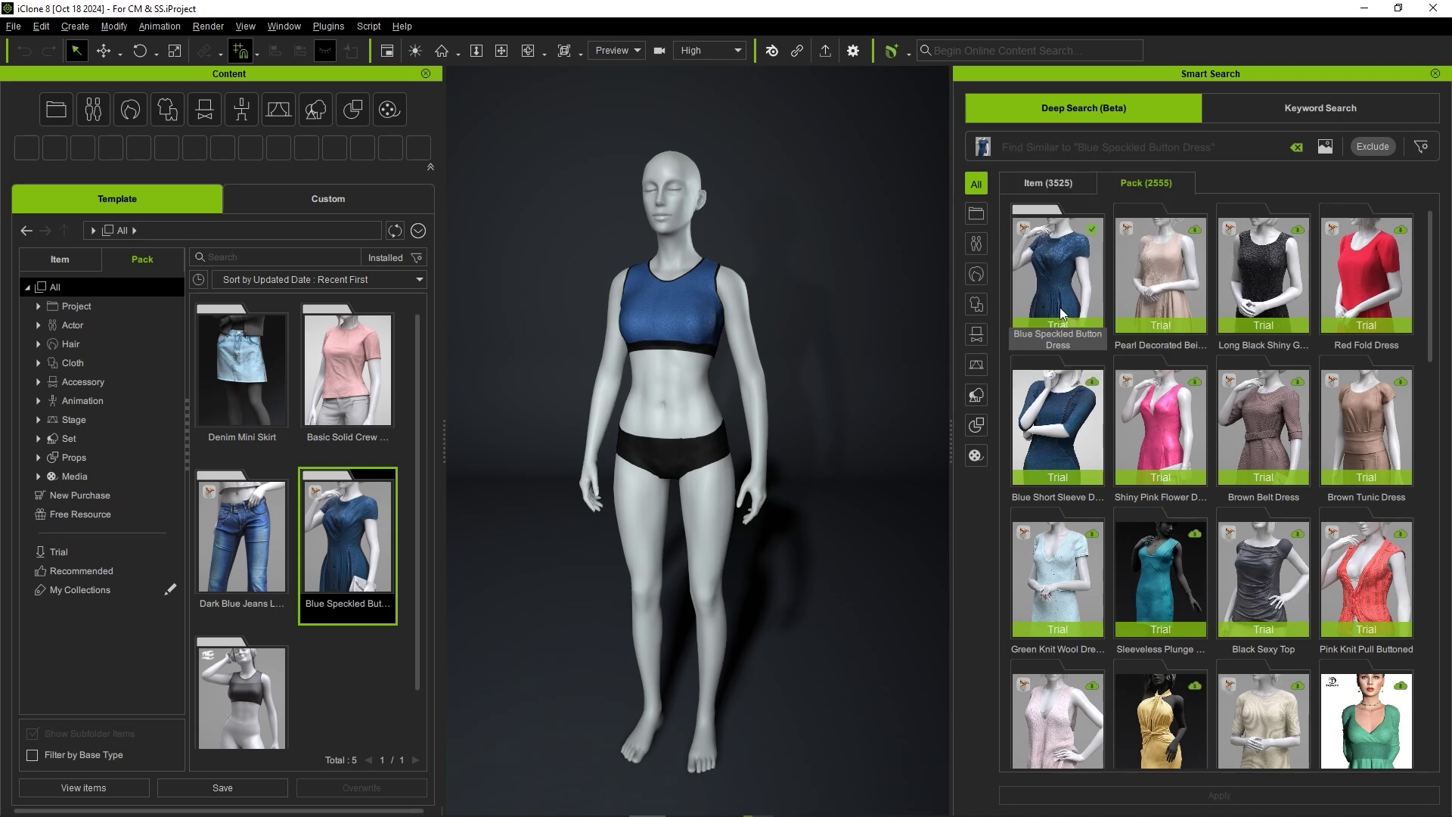
left_click_drag(1150, 573, 1101, 271)
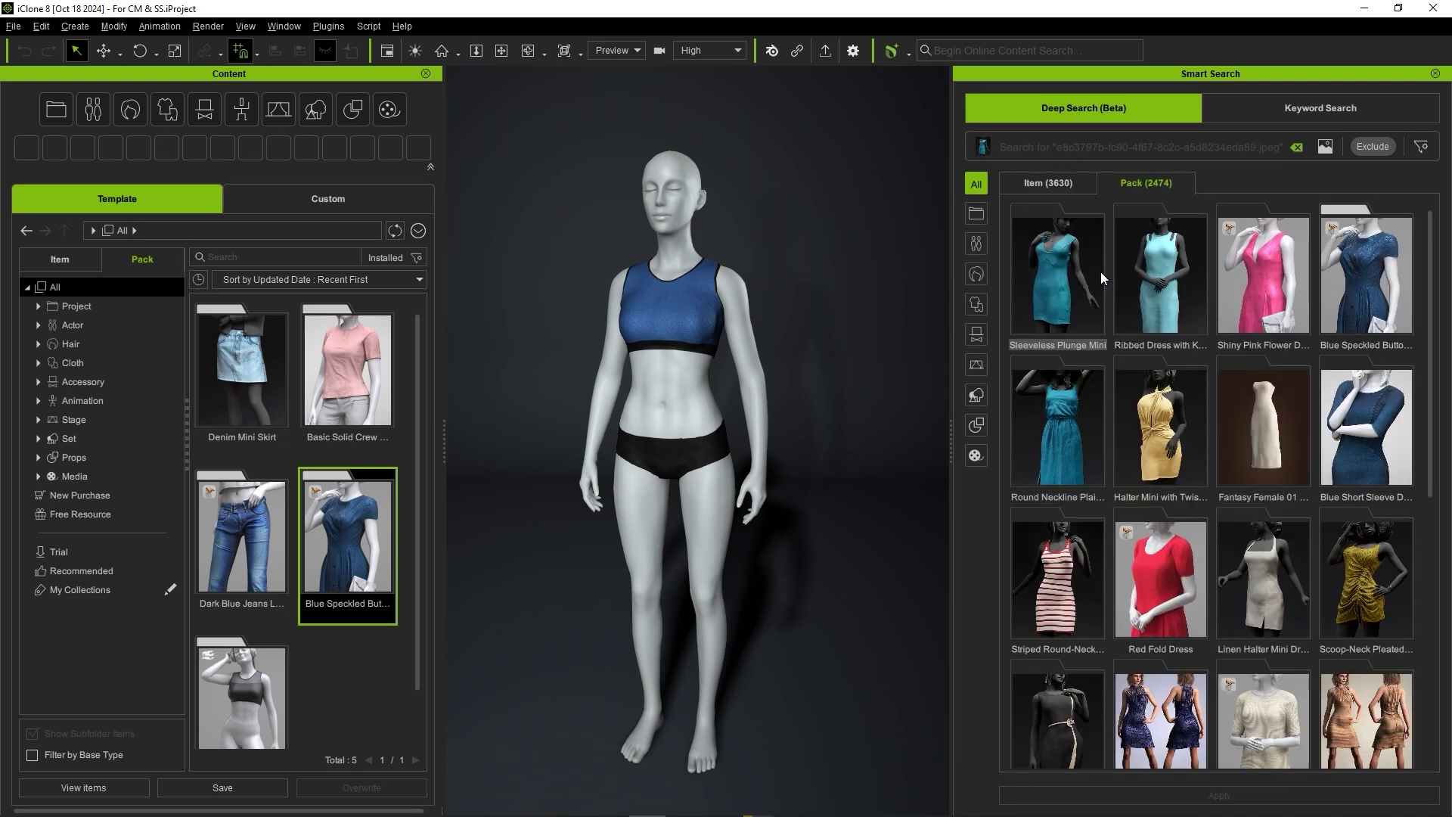
left_click(1068, 299)
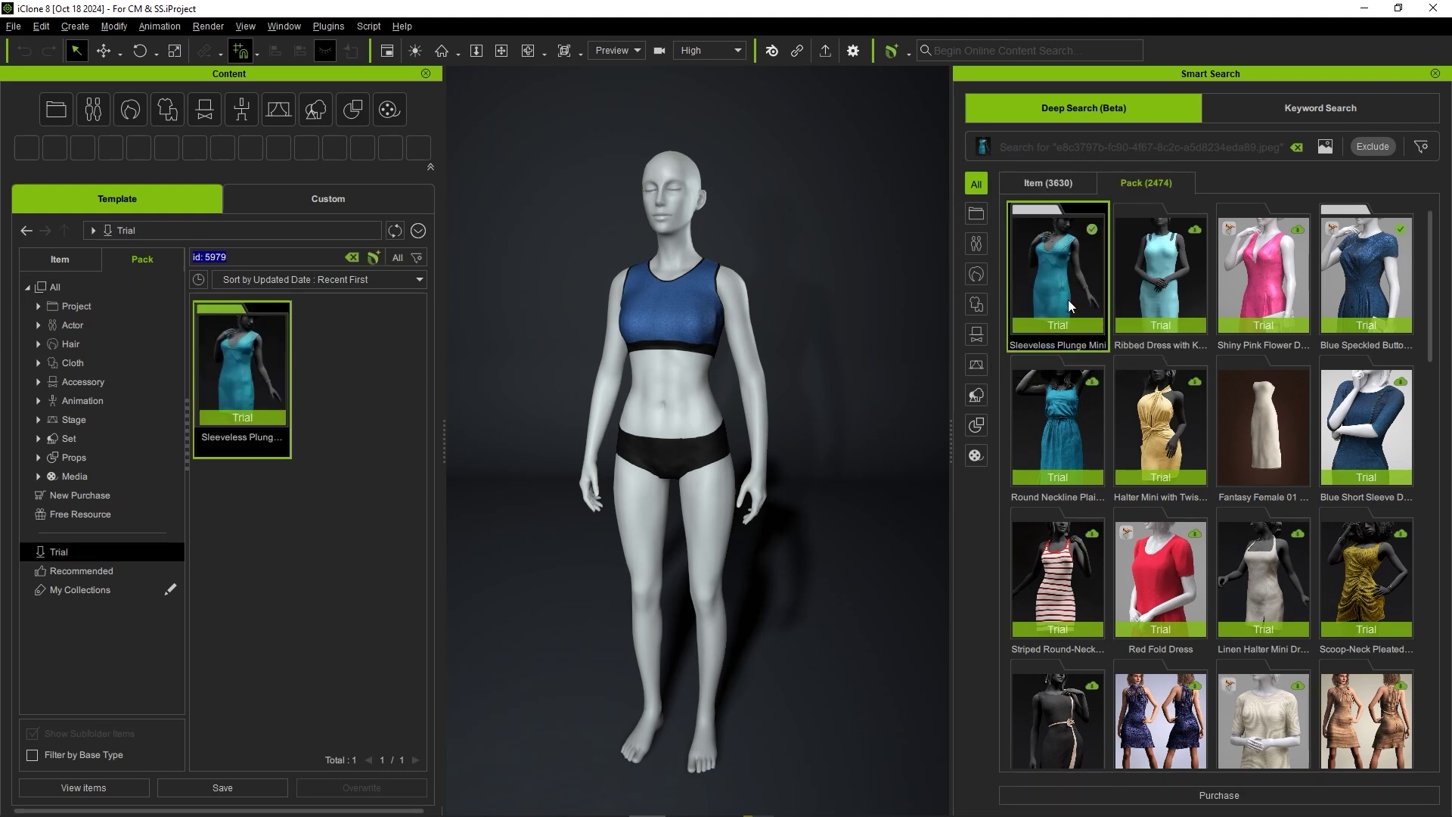
left_click_drag(1068, 299, 685, 327)
double_click(257, 370)
left_click_drag(256, 370, 660, 370)
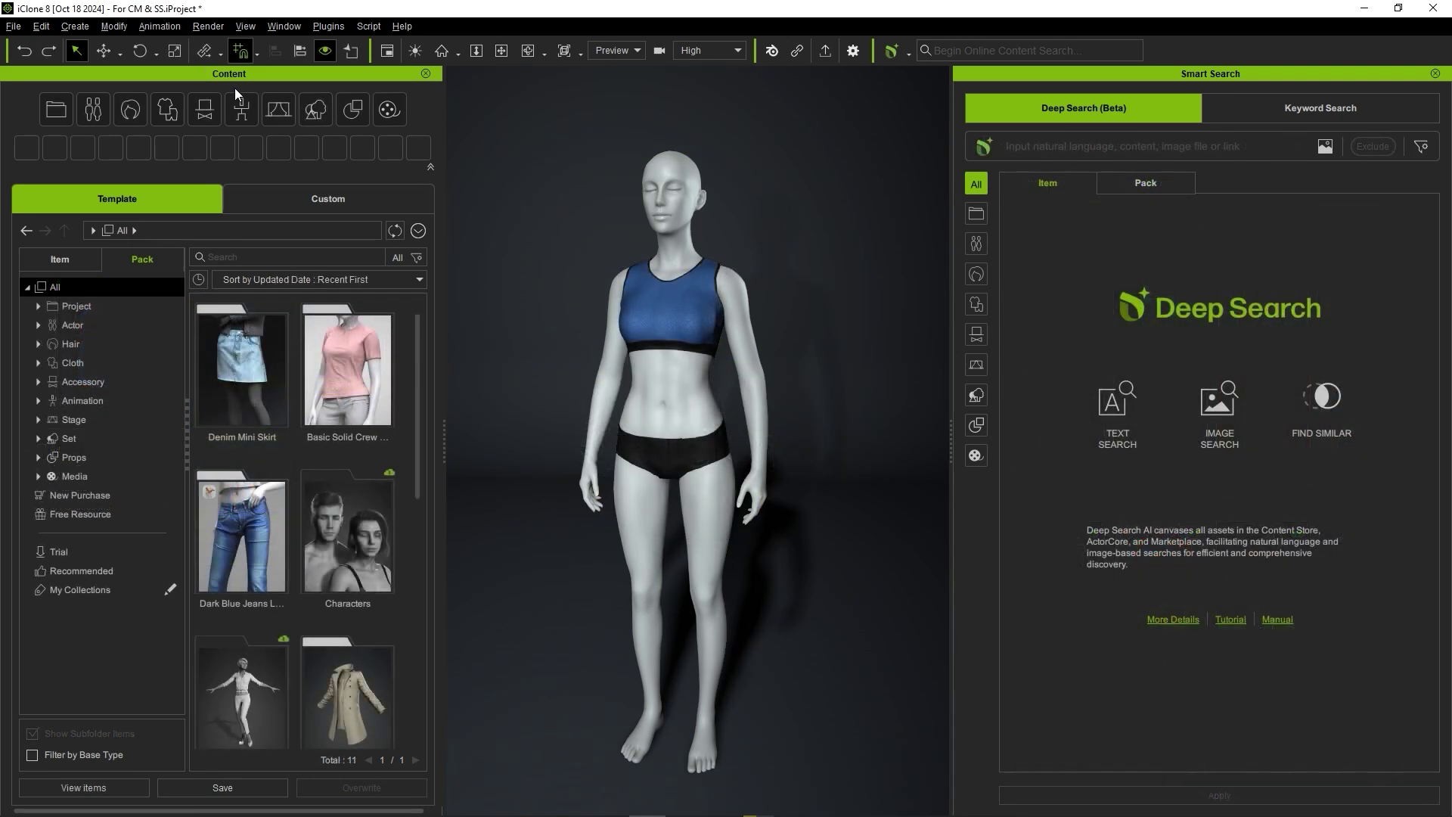
Step: Show only clothing and Deep Search items similar to the Denim Mini Skirt
left_click(146, 361)
right_click(248, 367)
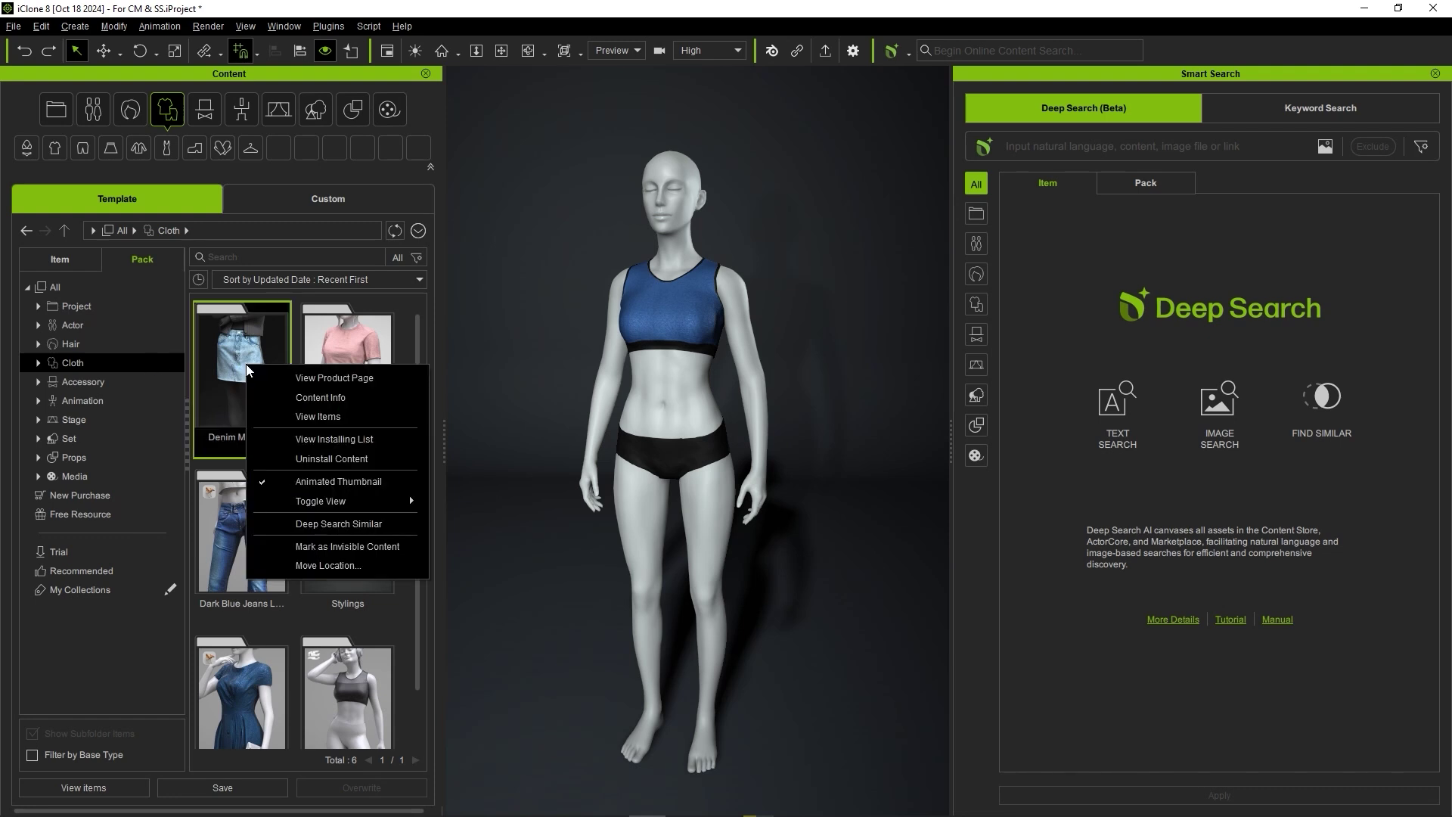
left_click(287, 525)
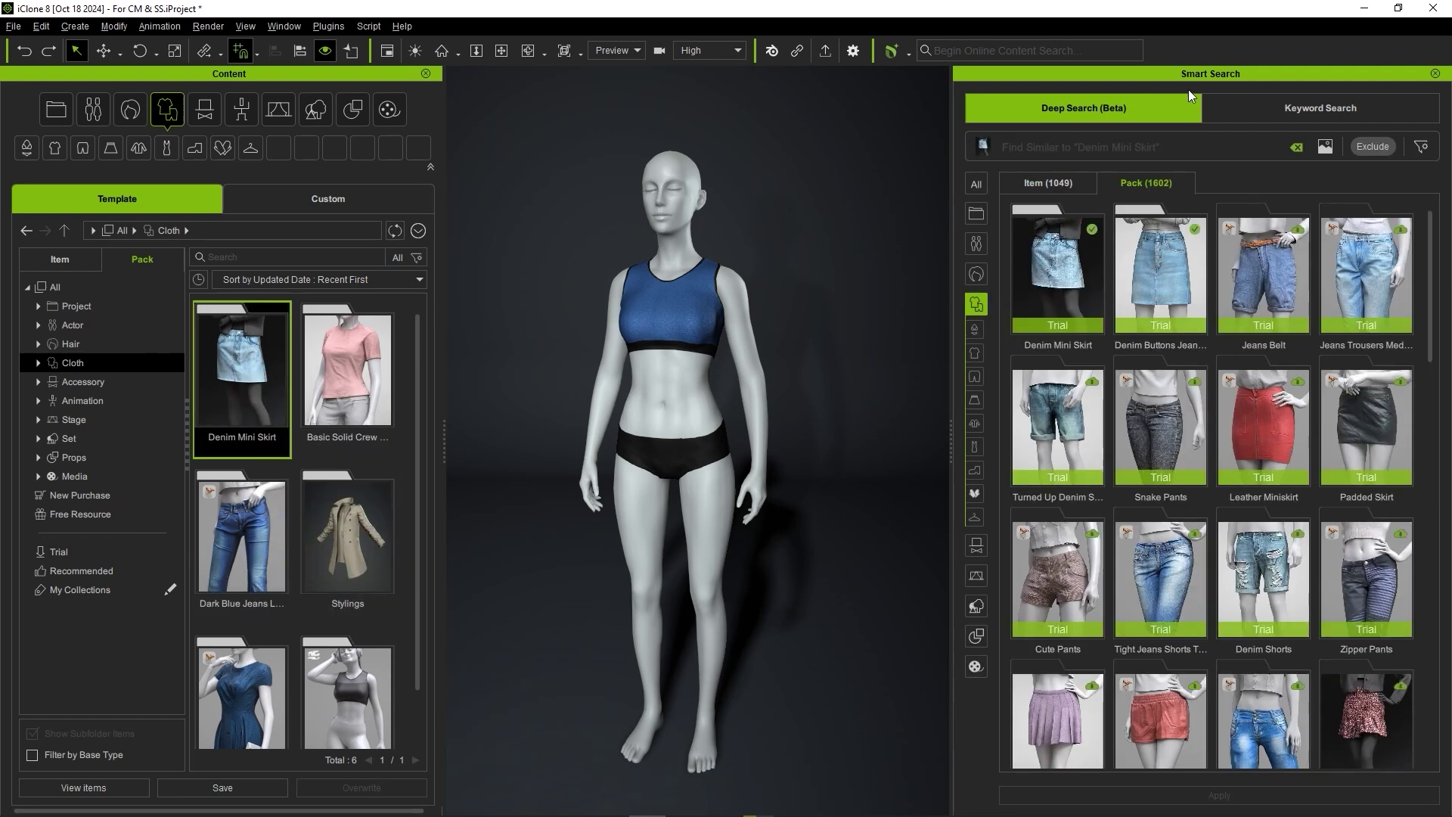
mouse_move(982, 146)
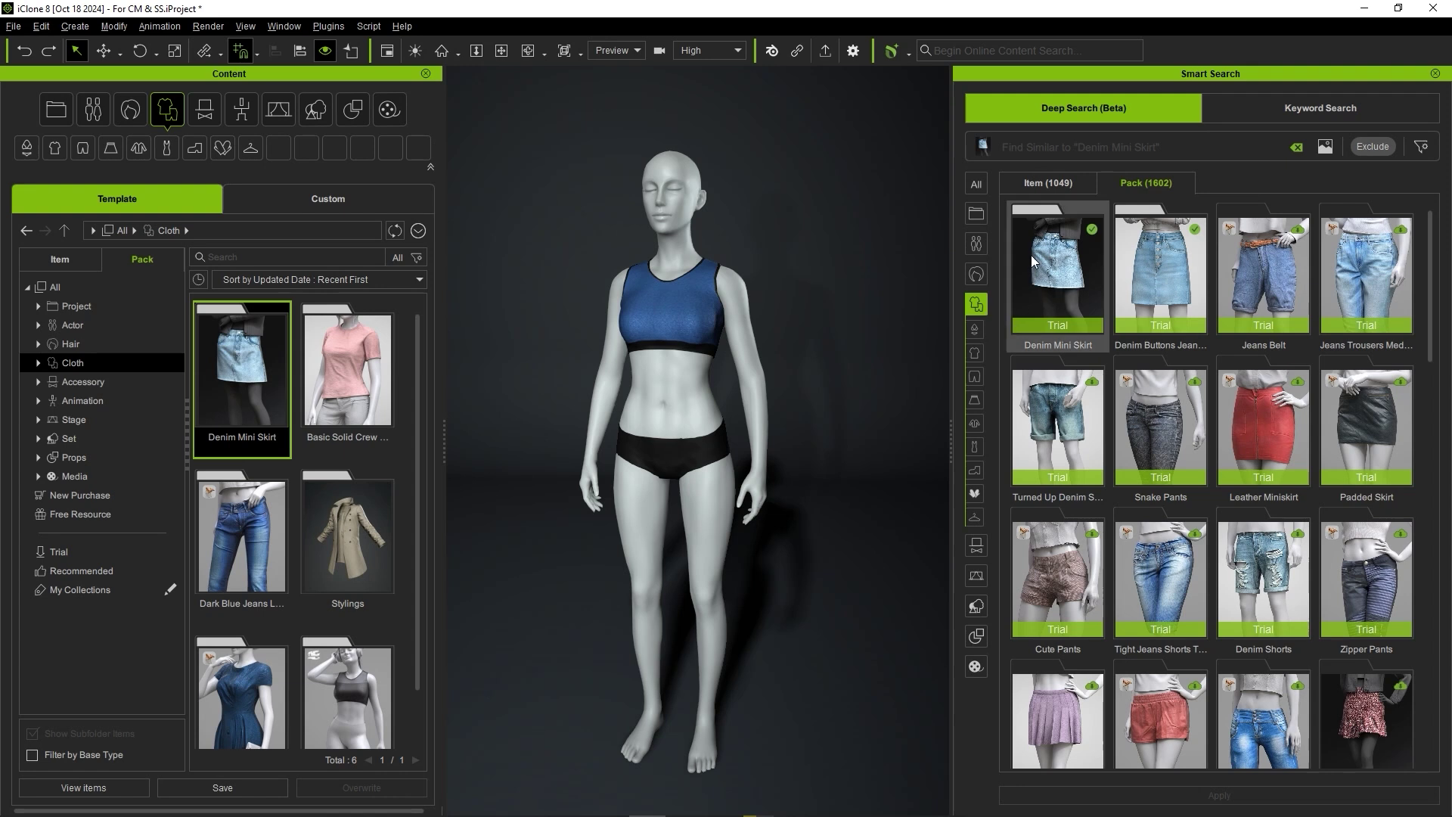
Step: Open the Denim Buttons Jean Skirt pack and put its first skirt item on the mannequin
right_click(1074, 296)
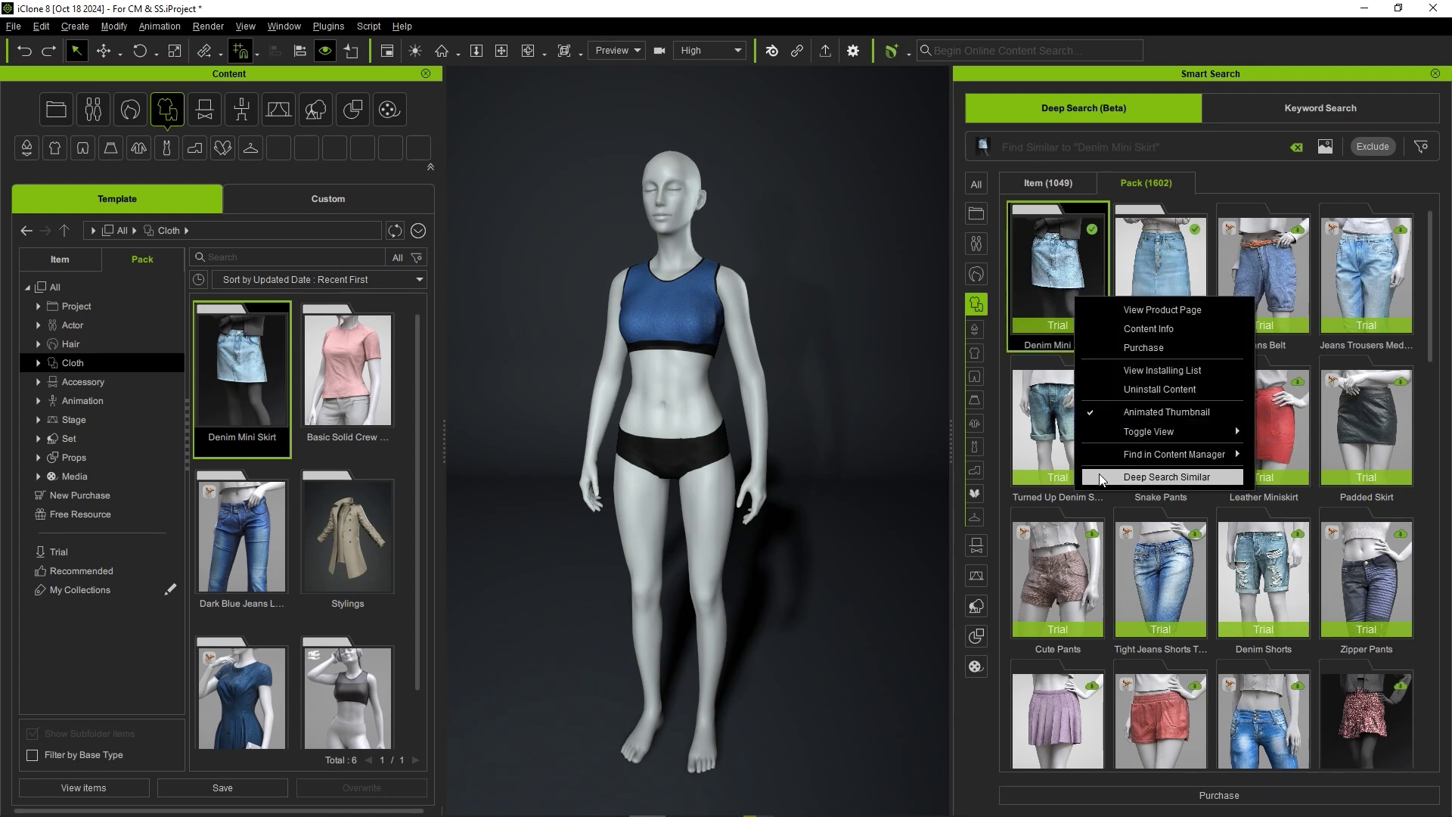
left_click(1157, 270)
left_click_drag(1177, 266, 564, 370)
double_click(268, 369)
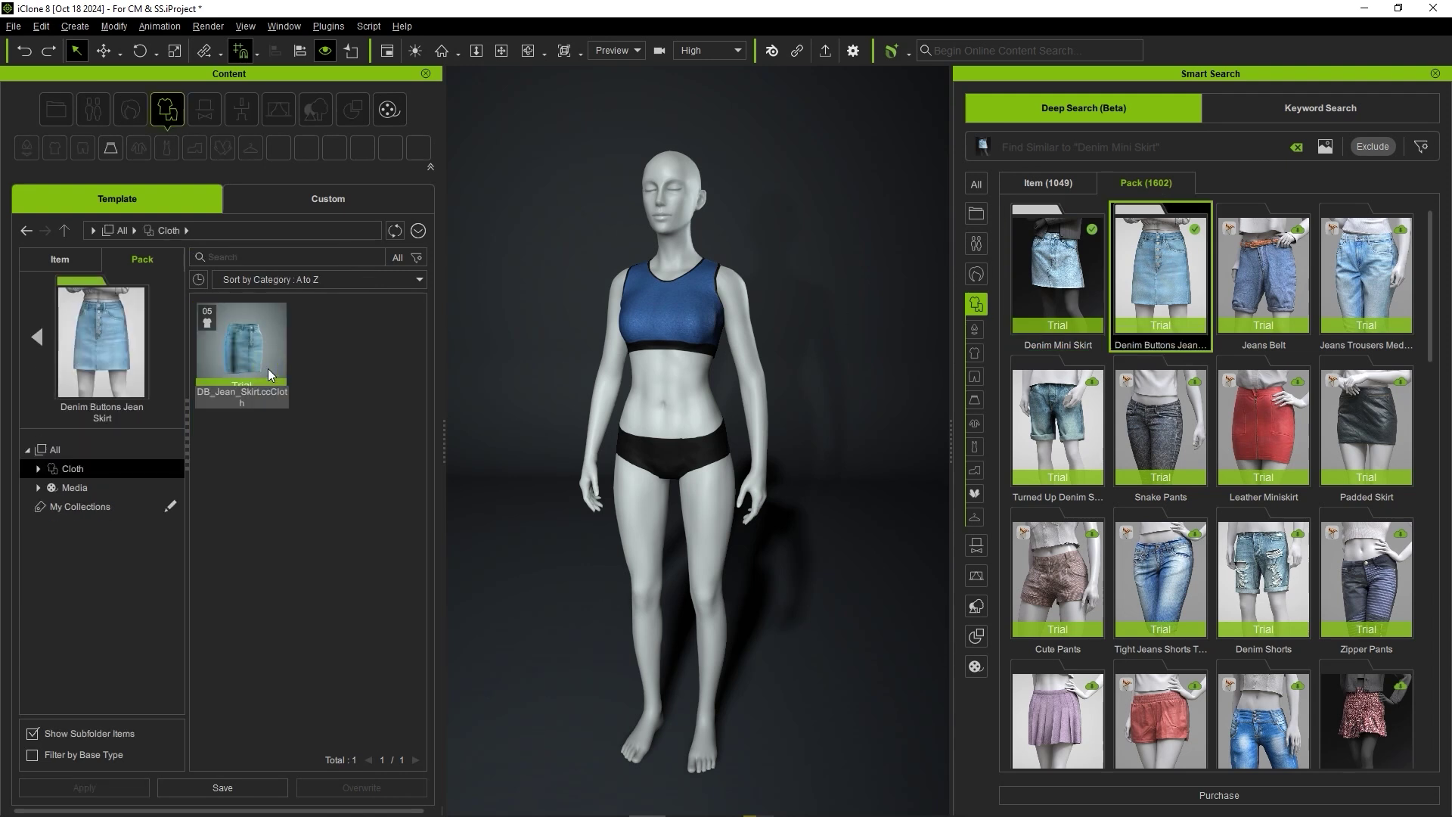
left_click_drag(255, 356, 677, 422)
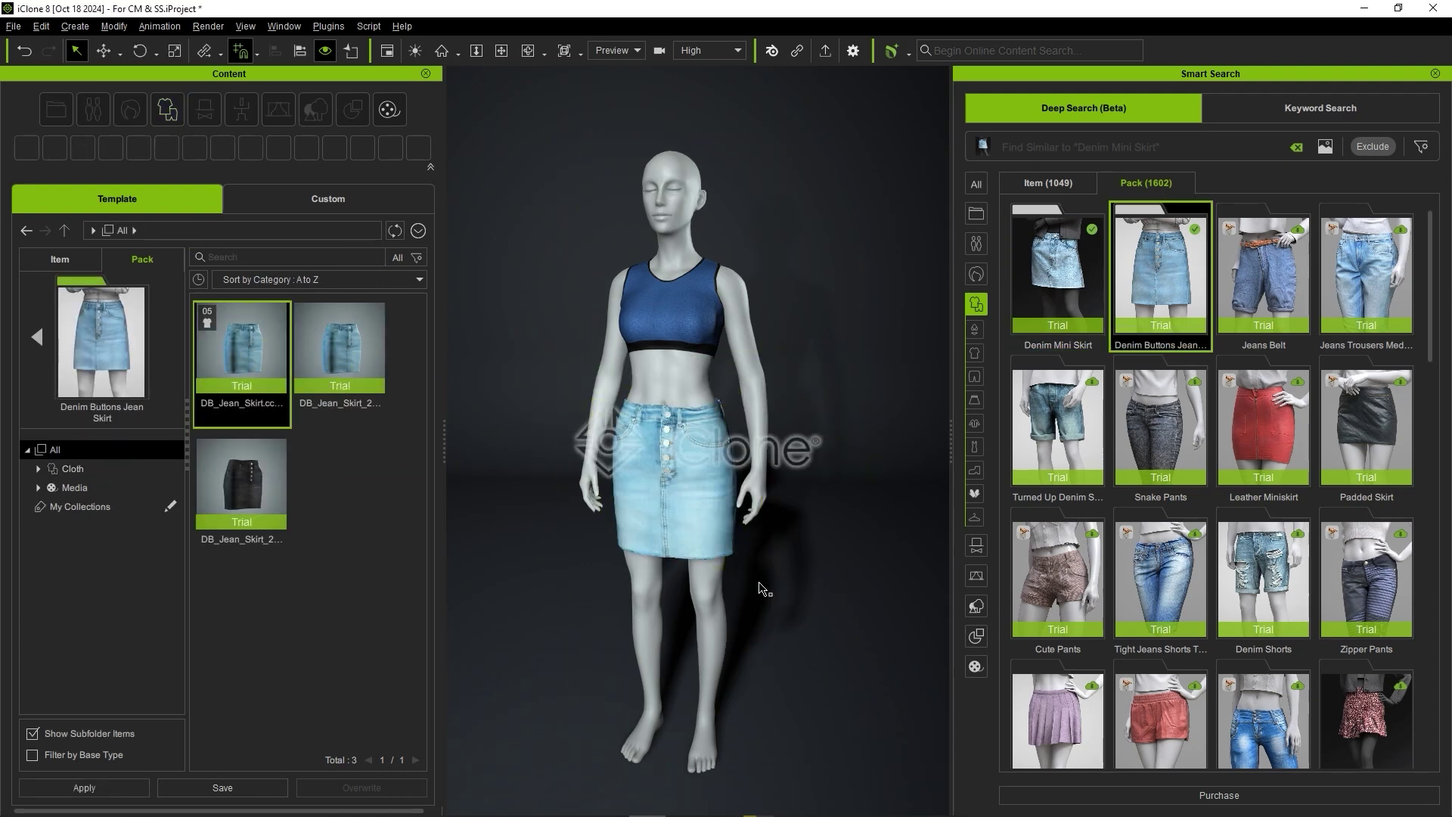
Step: Deep Search similar items to the worn skirt and swap it for the black DB_Jean_Skirt_2K
right_click(714, 499)
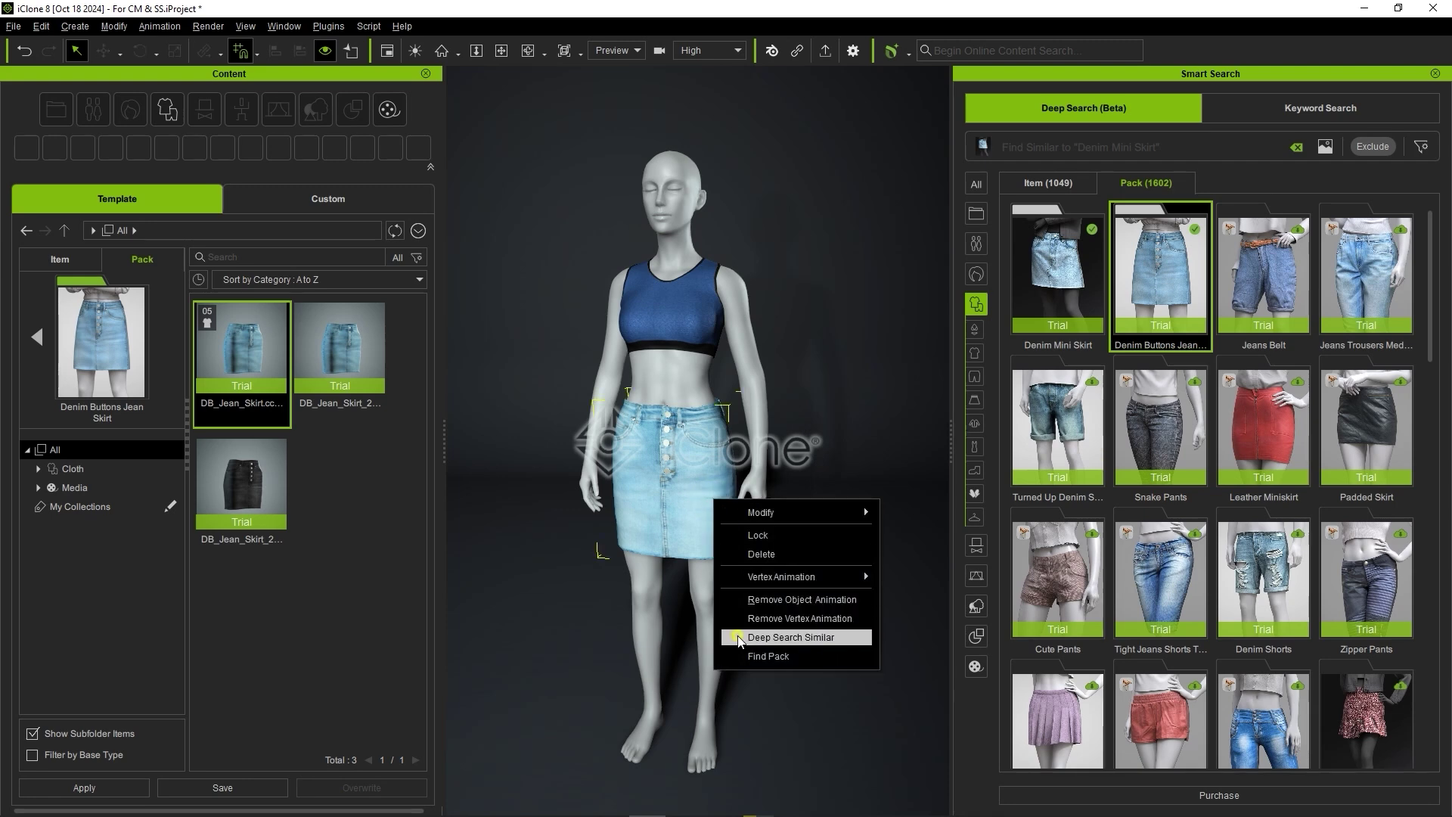
left_click(790, 638)
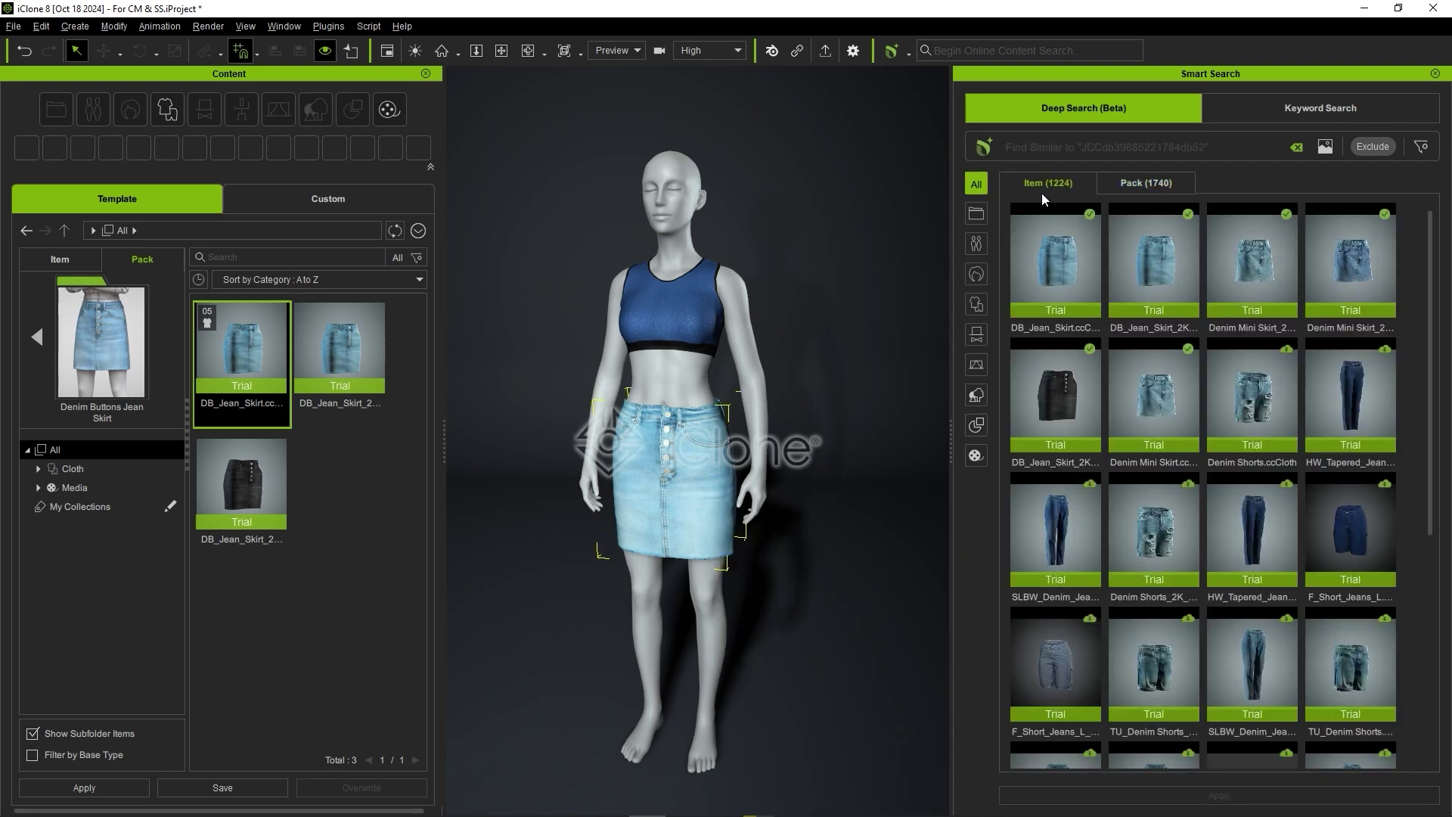
double_click(1056, 394)
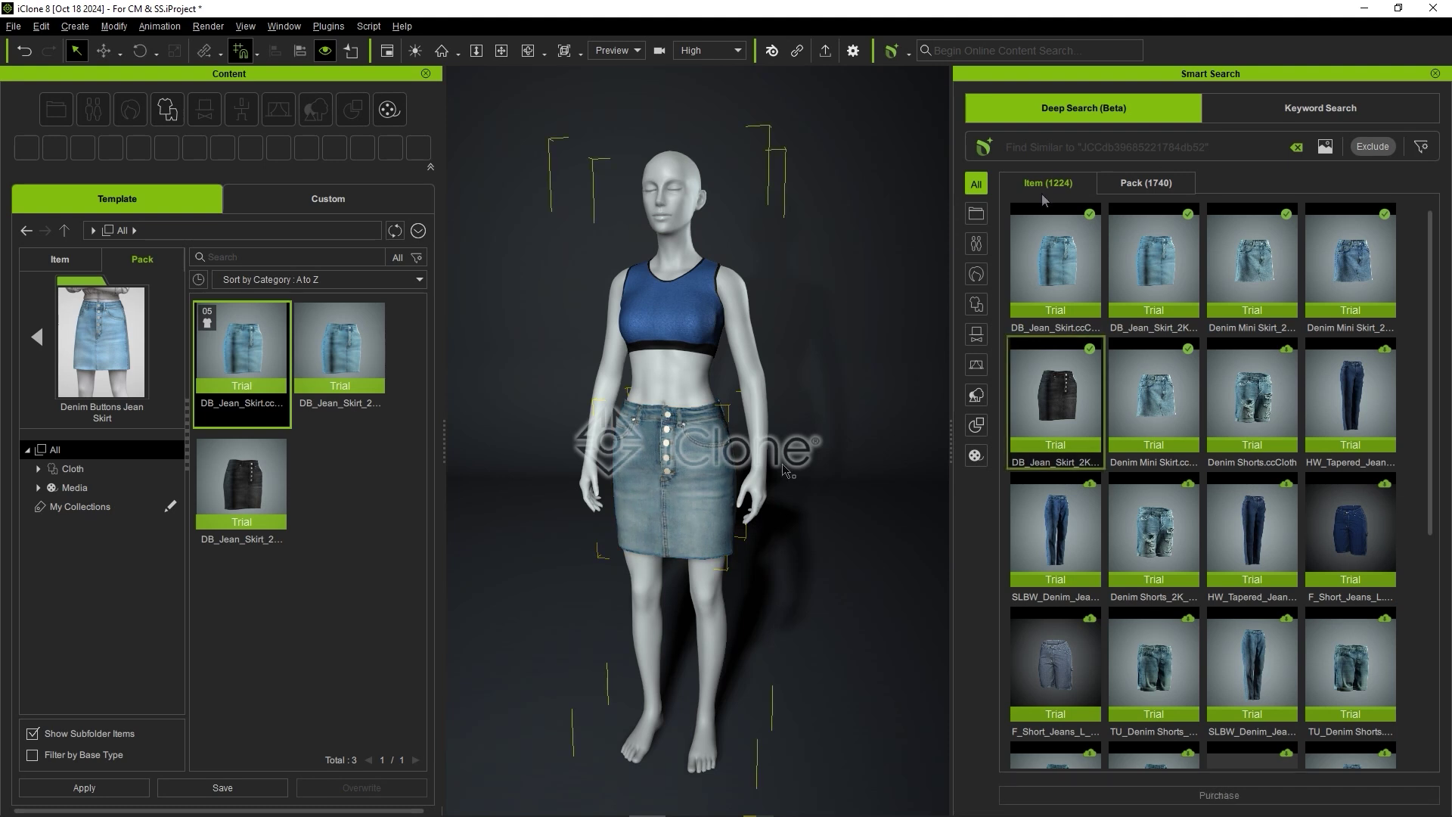
Step: In the Scene Manager, expand CC3_Base_Plus and bring up options for DB_Jean_Skirt
left_click(301, 30)
left_click(318, 132)
left_click(57, 313)
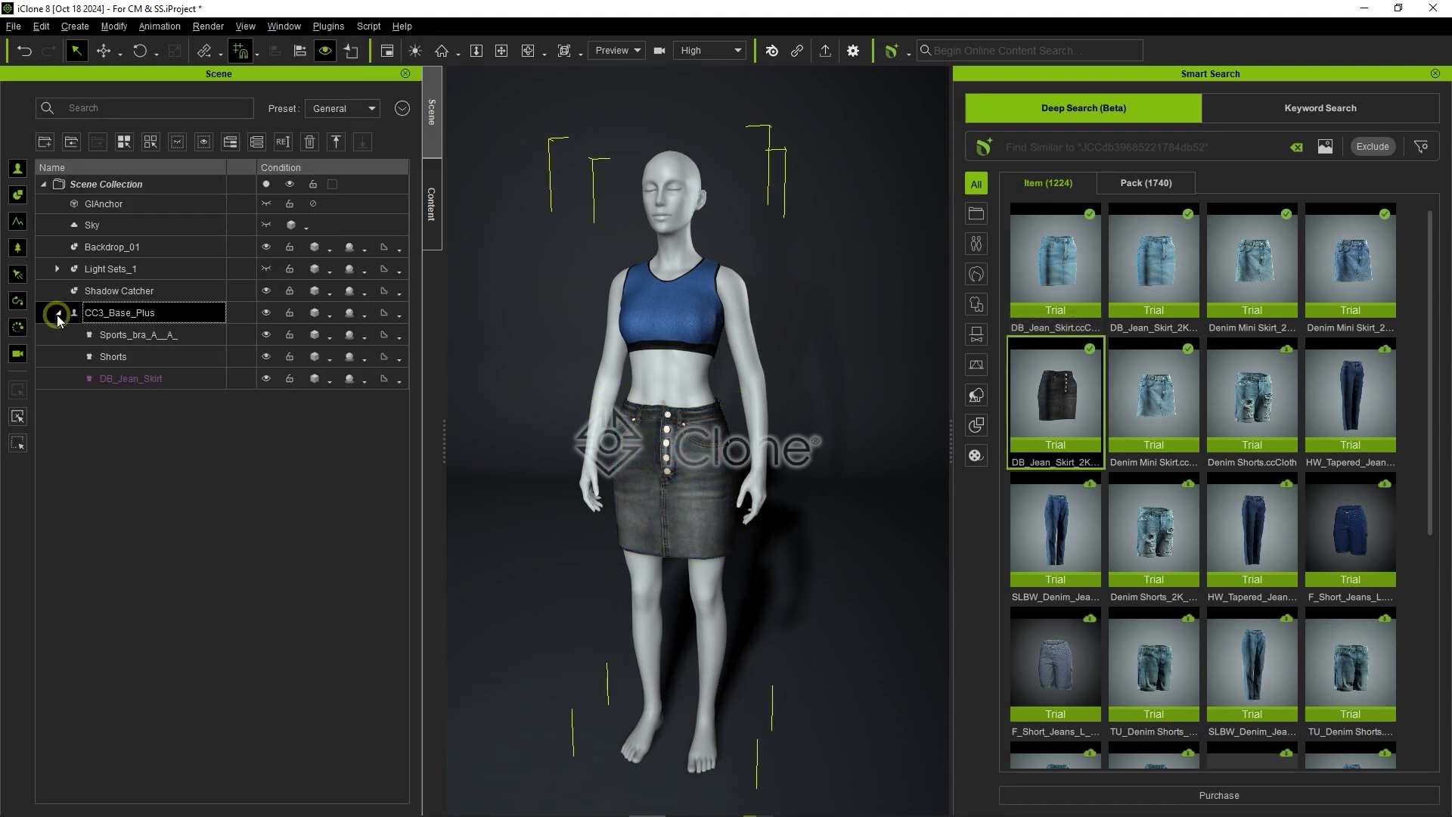
left_click(68, 376)
right_click(207, 380)
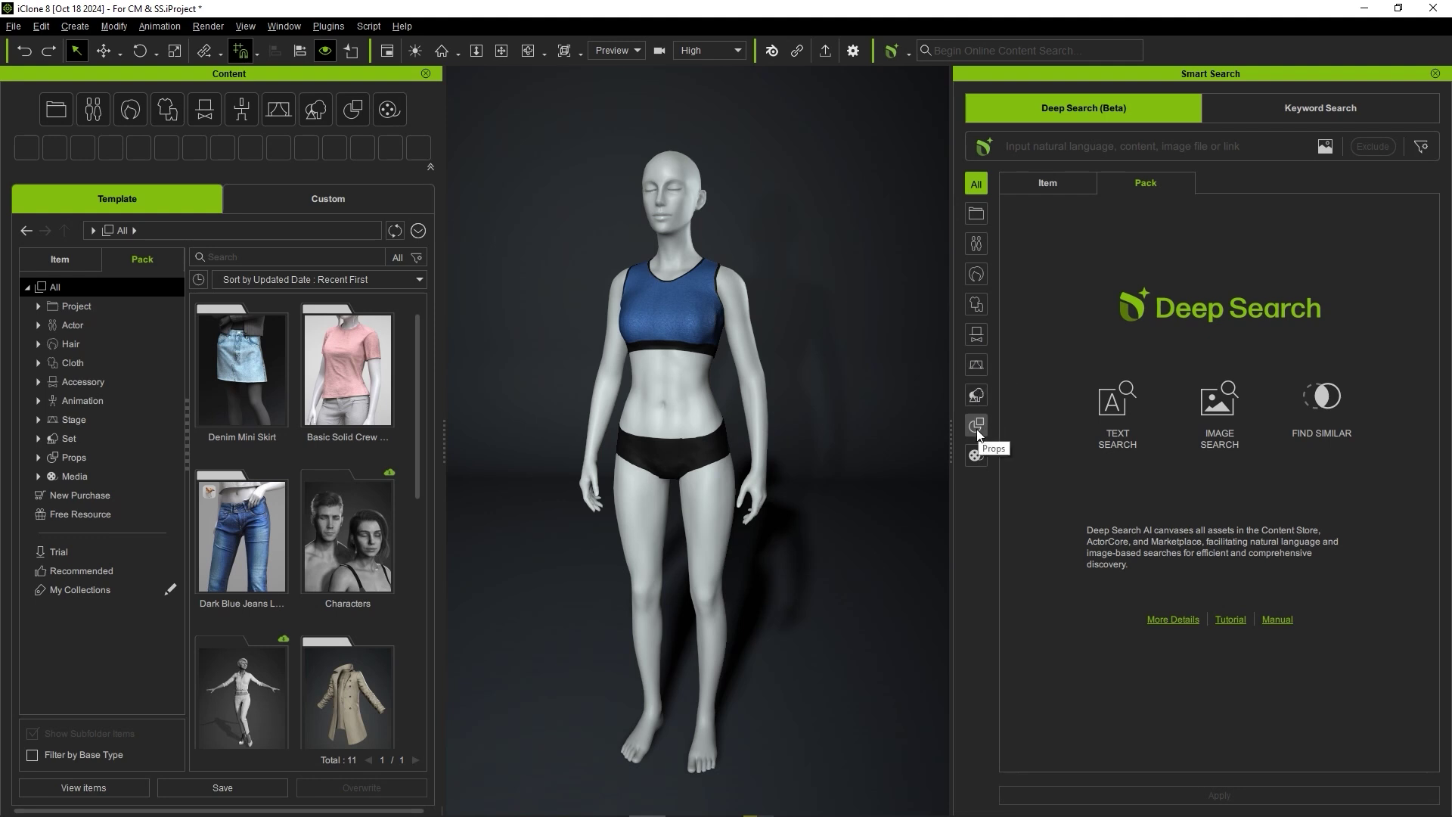
Step: Rerun the 'leather jacket for women' Deep Search from history and filter results to Actor
left_click(1177, 148)
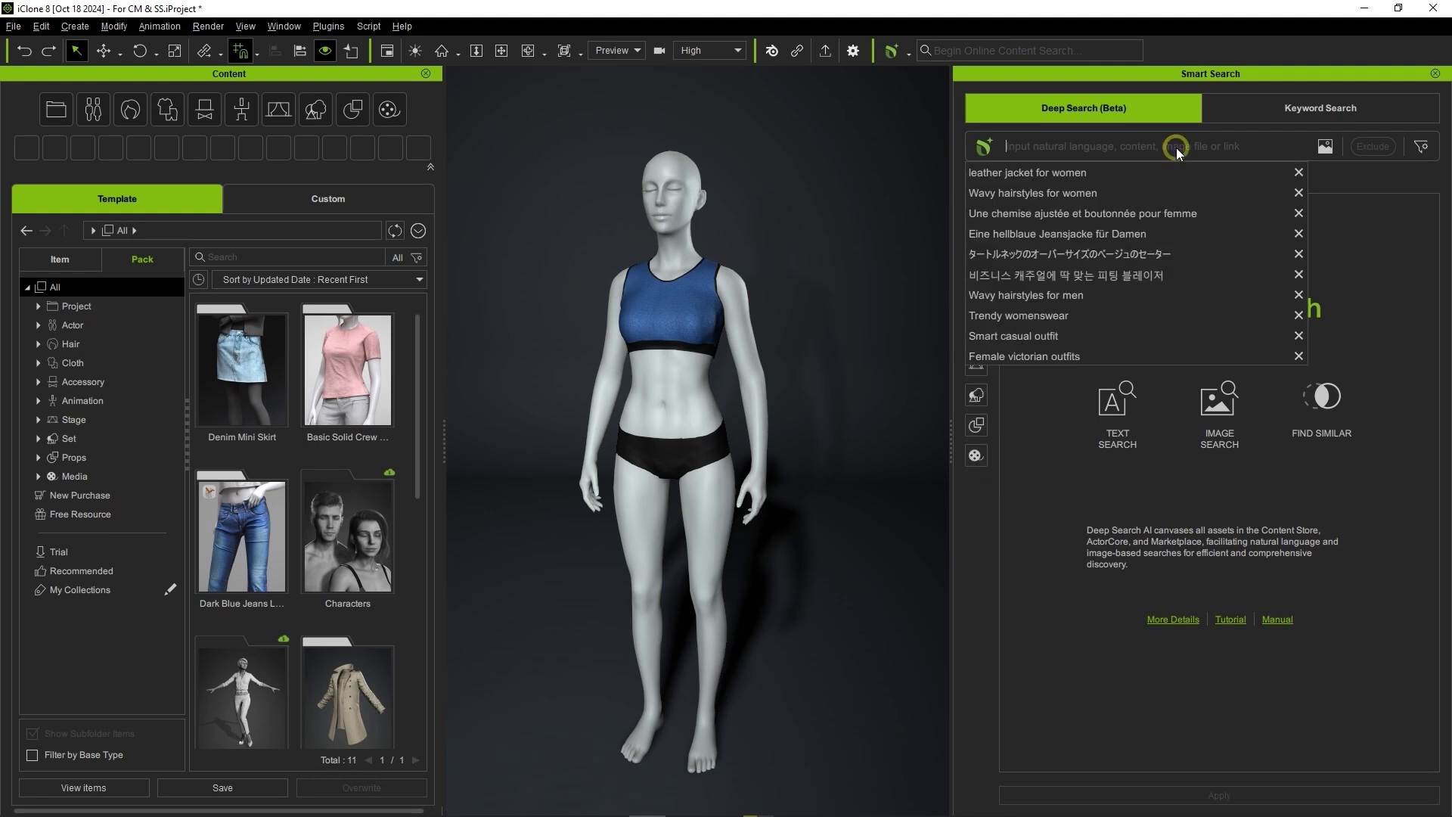
left_click(1173, 171)
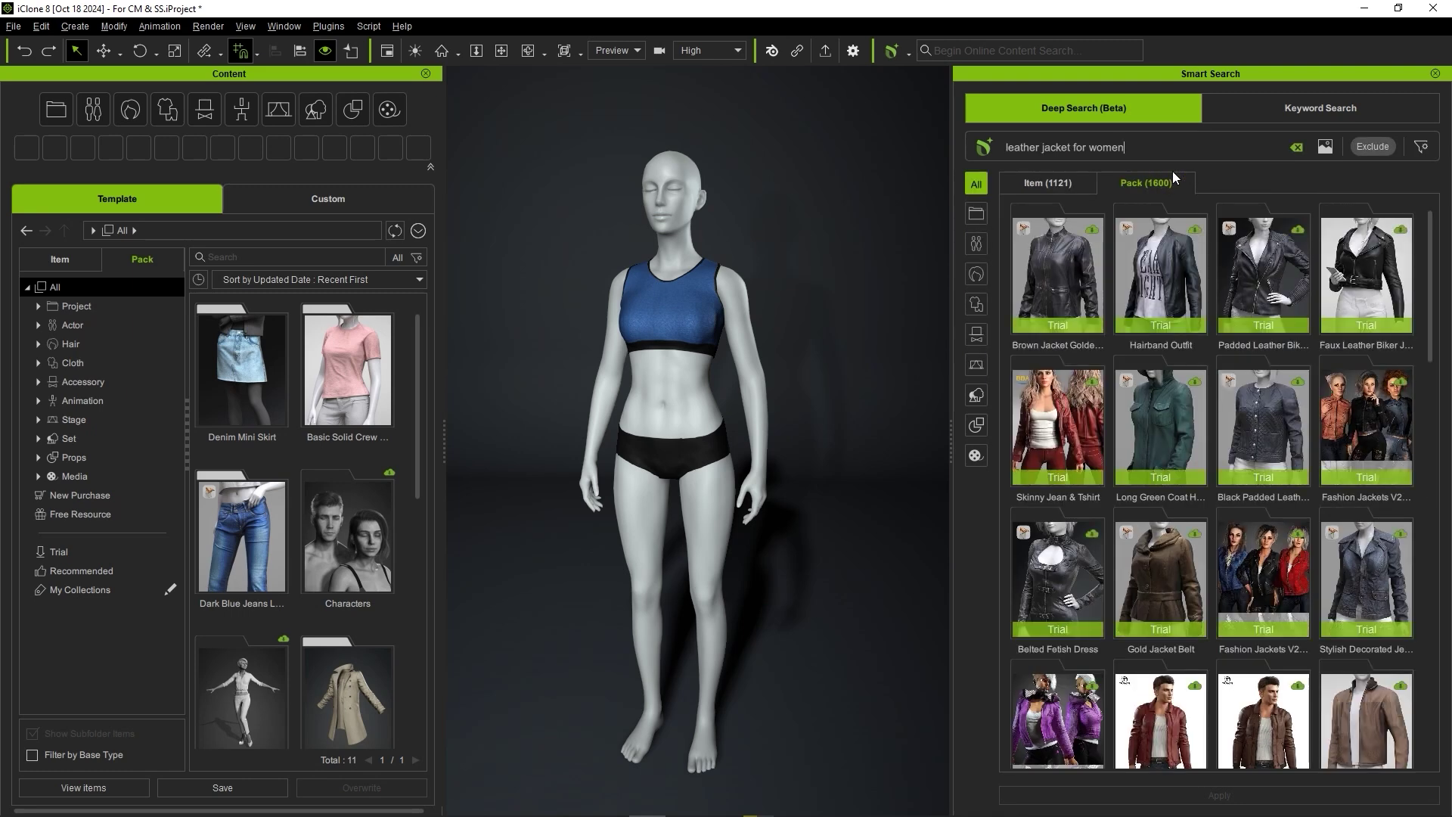
left_click(980, 245)
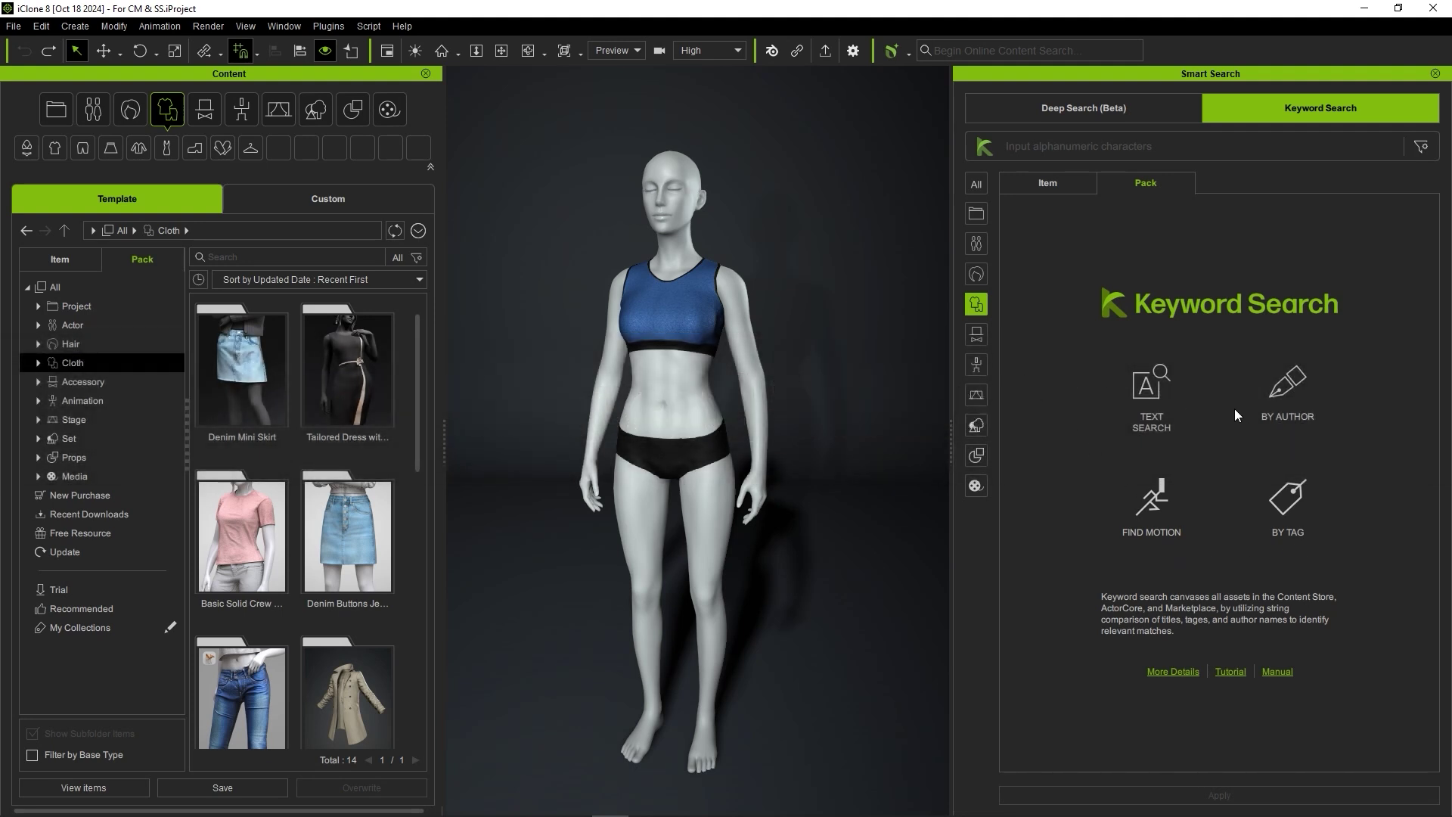
Step: Filter the Content Store outfit listings by artist Polygonal Miniatures
left_click(1287, 431)
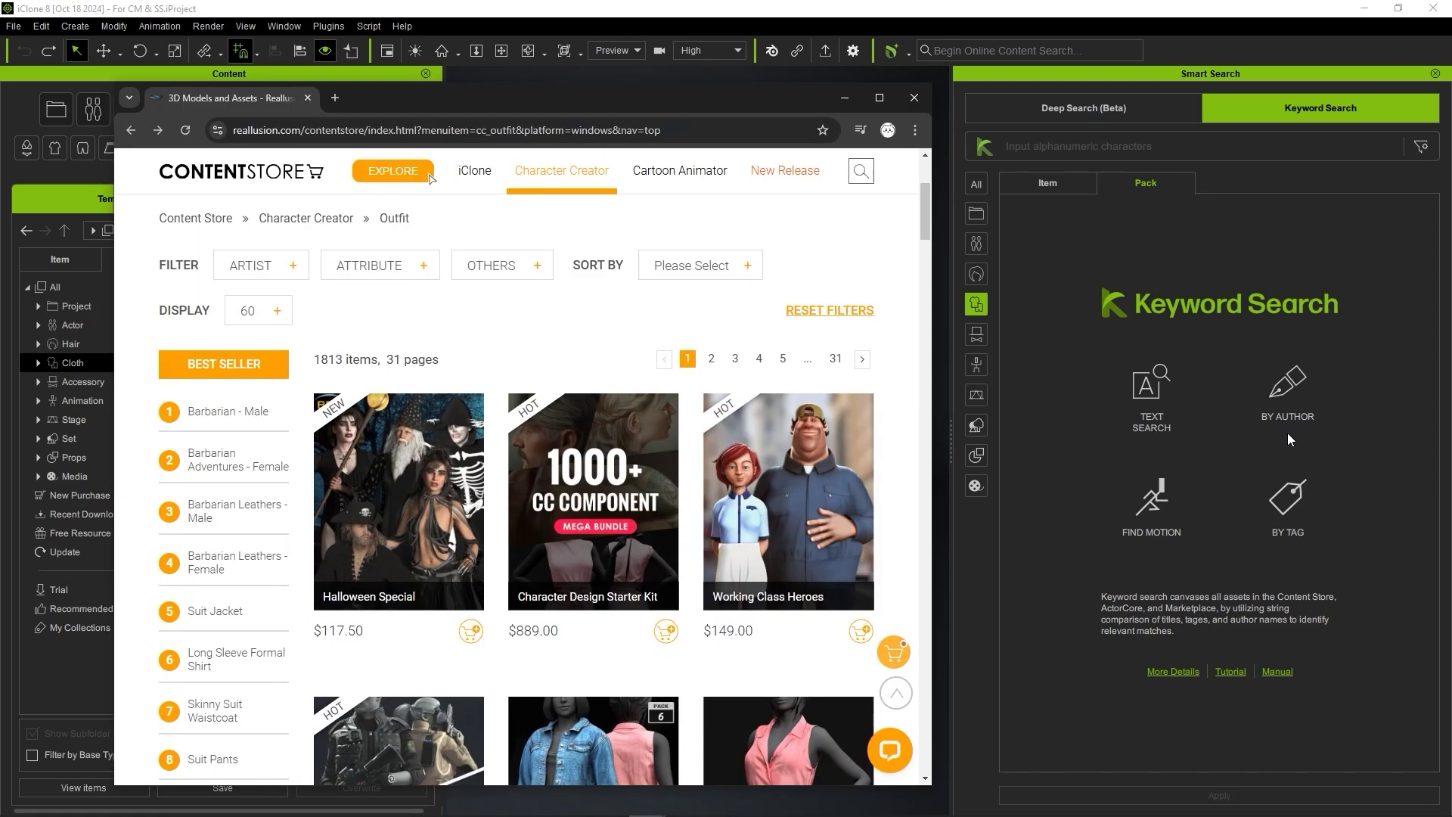
left_click(292, 265)
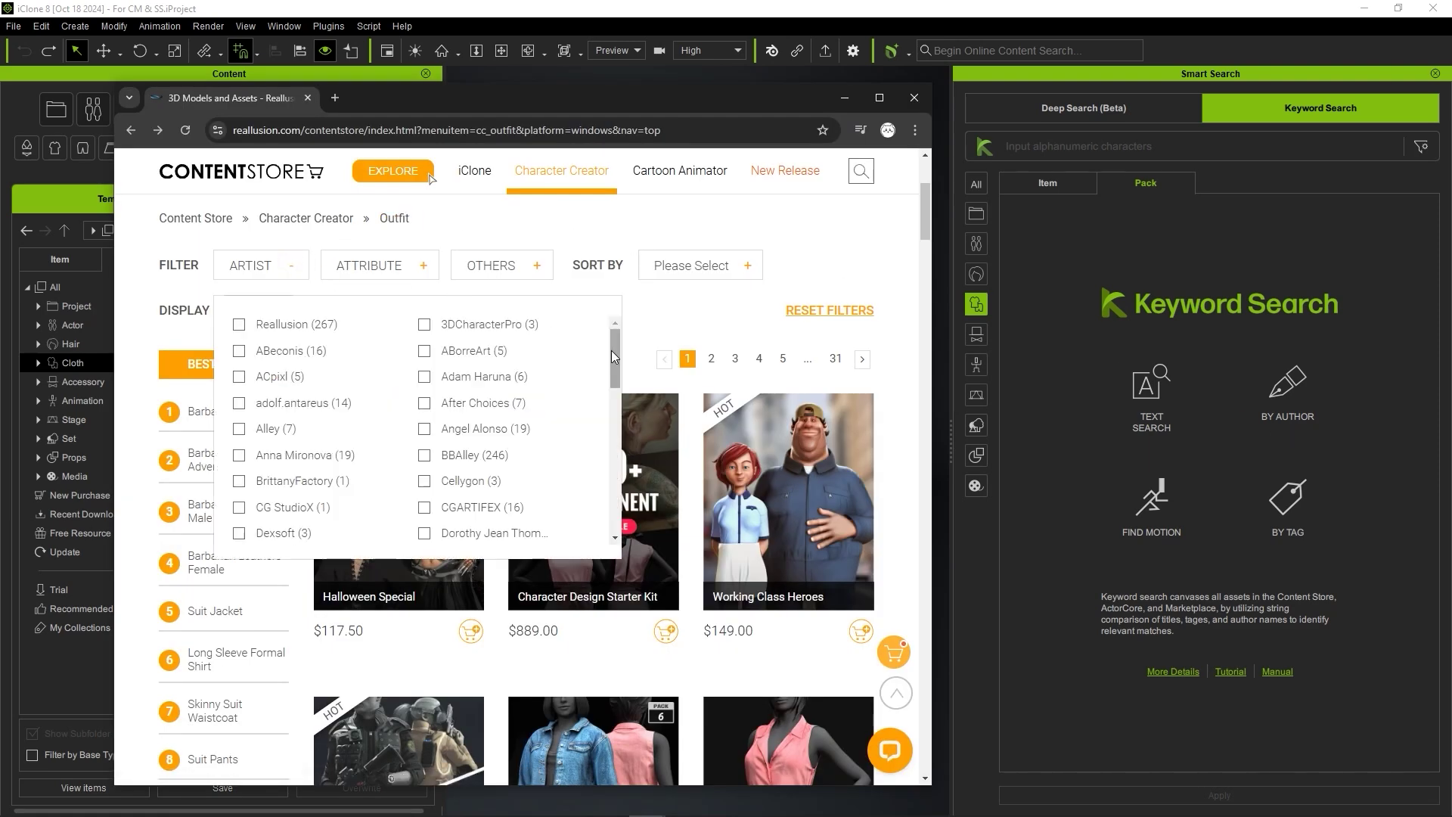
left_click_drag(611, 351, 628, 447)
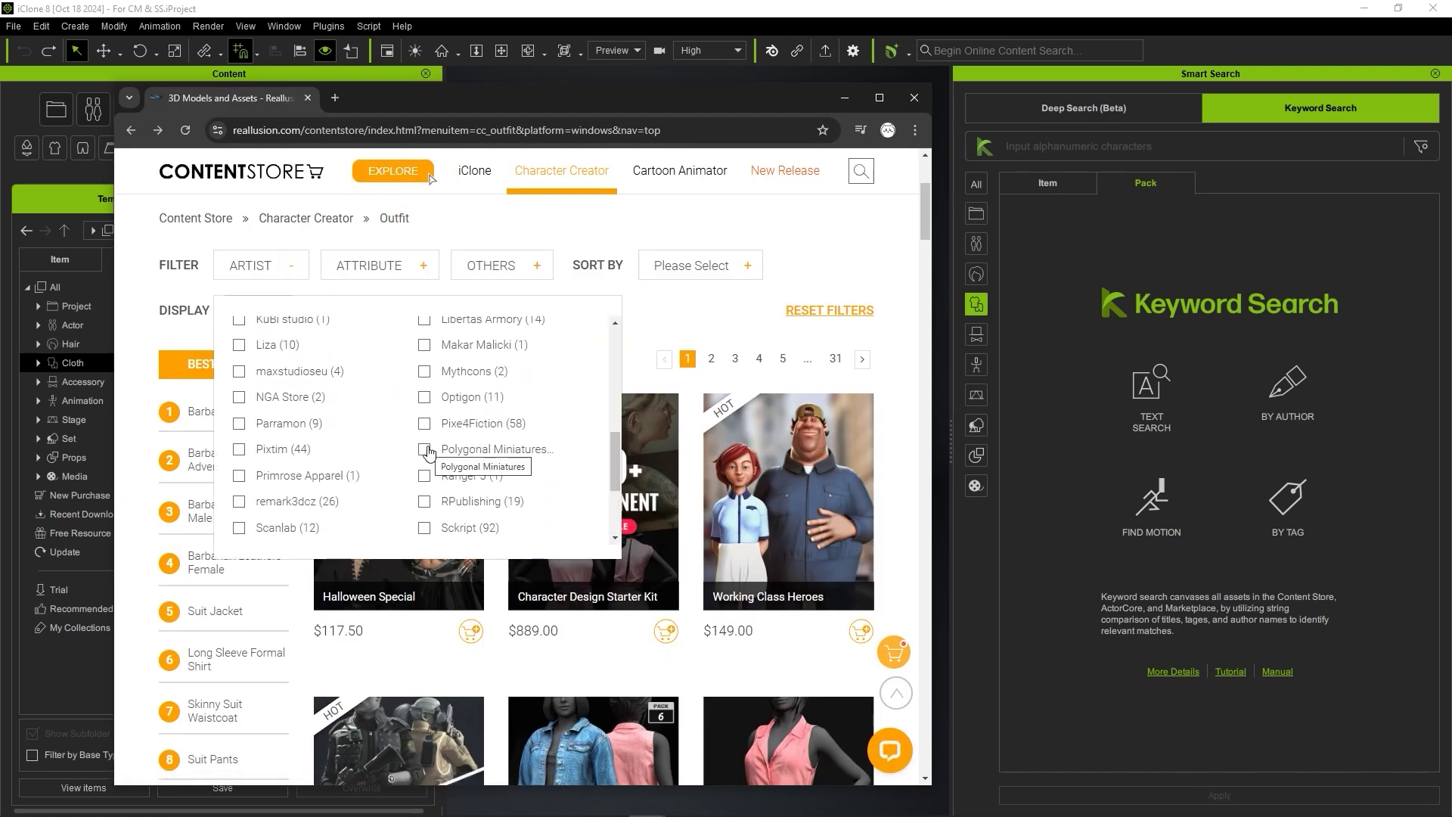
left_click(425, 450)
Step: Scroll the filtered outfits, then return to iClone and show recent keyword searches
scroll(895, 332, "down", 3)
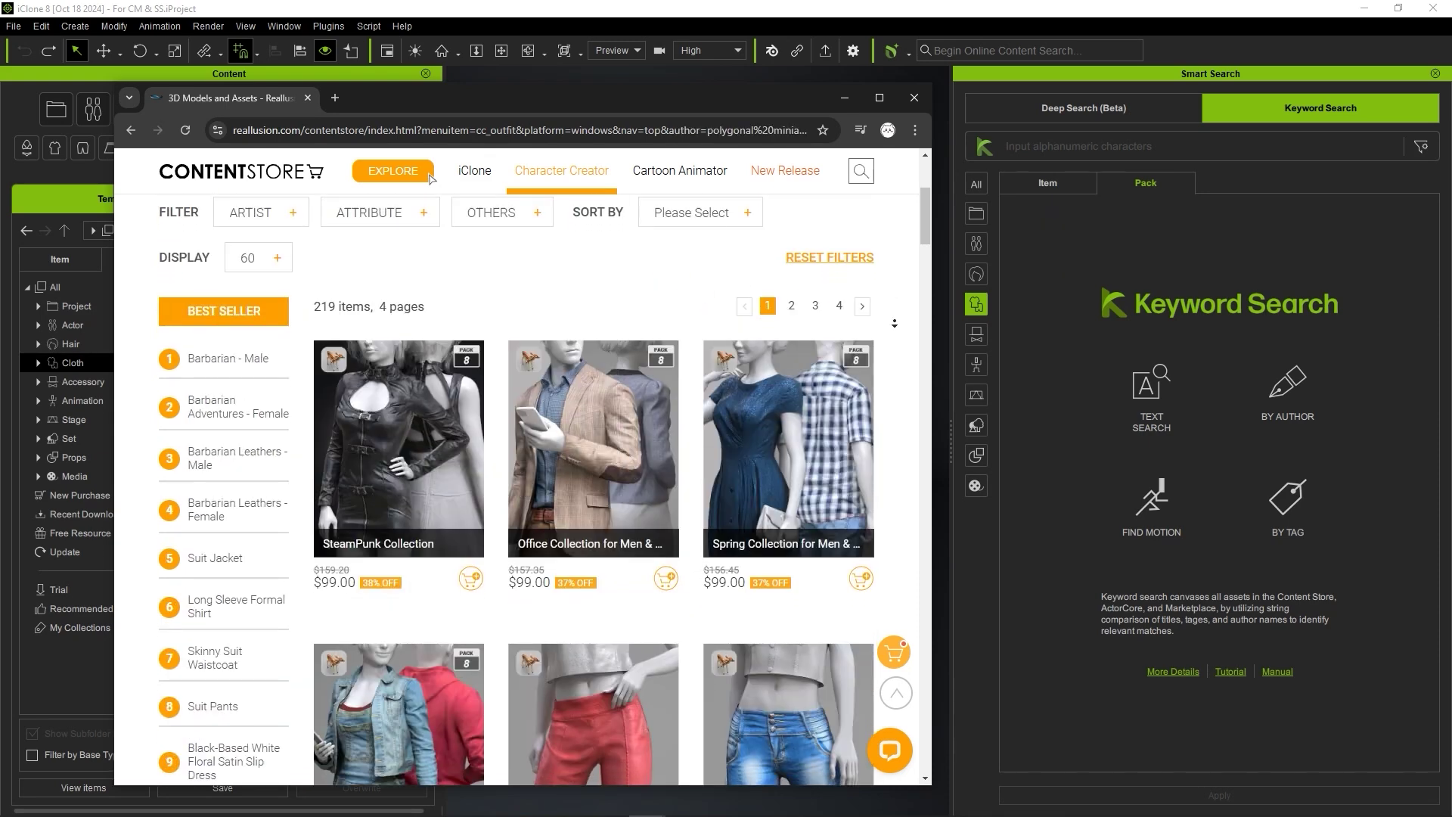
scroll(896, 332, "down", 7)
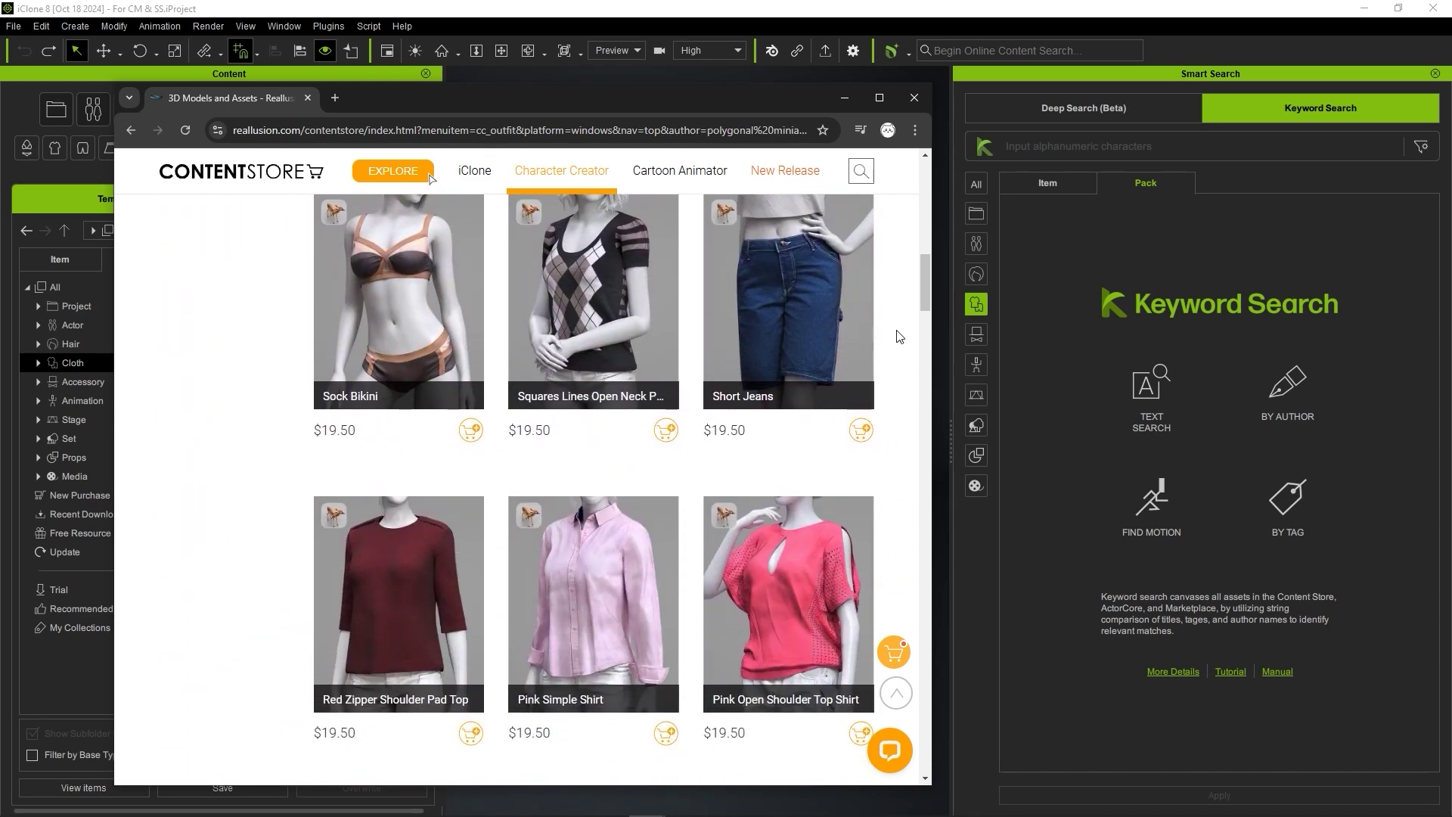
left_click(852, 107)
left_click(1160, 149)
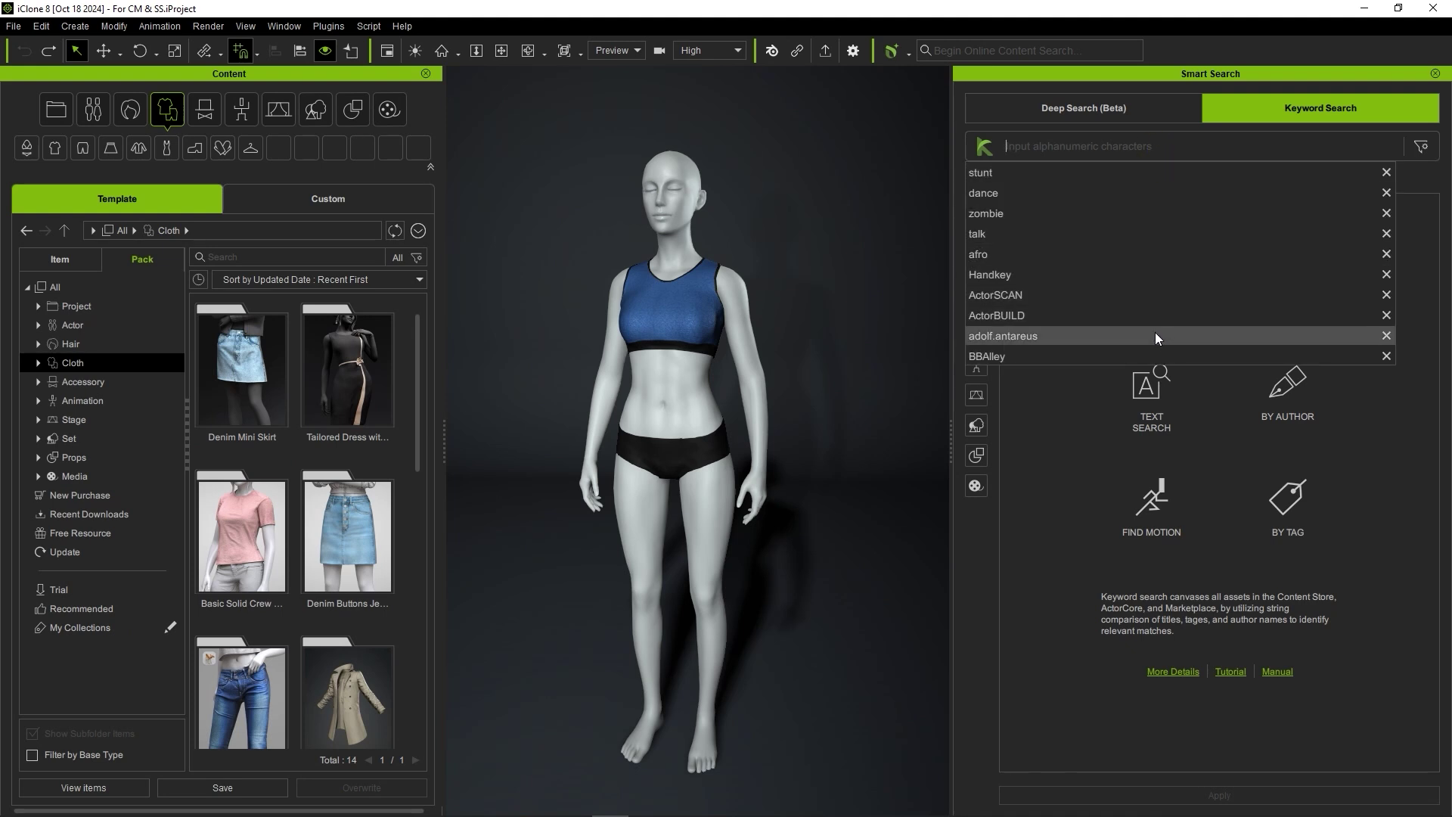
Step: Keyword-search Polygonal Miniatures content and view the Cute Pants item's information
type("po")
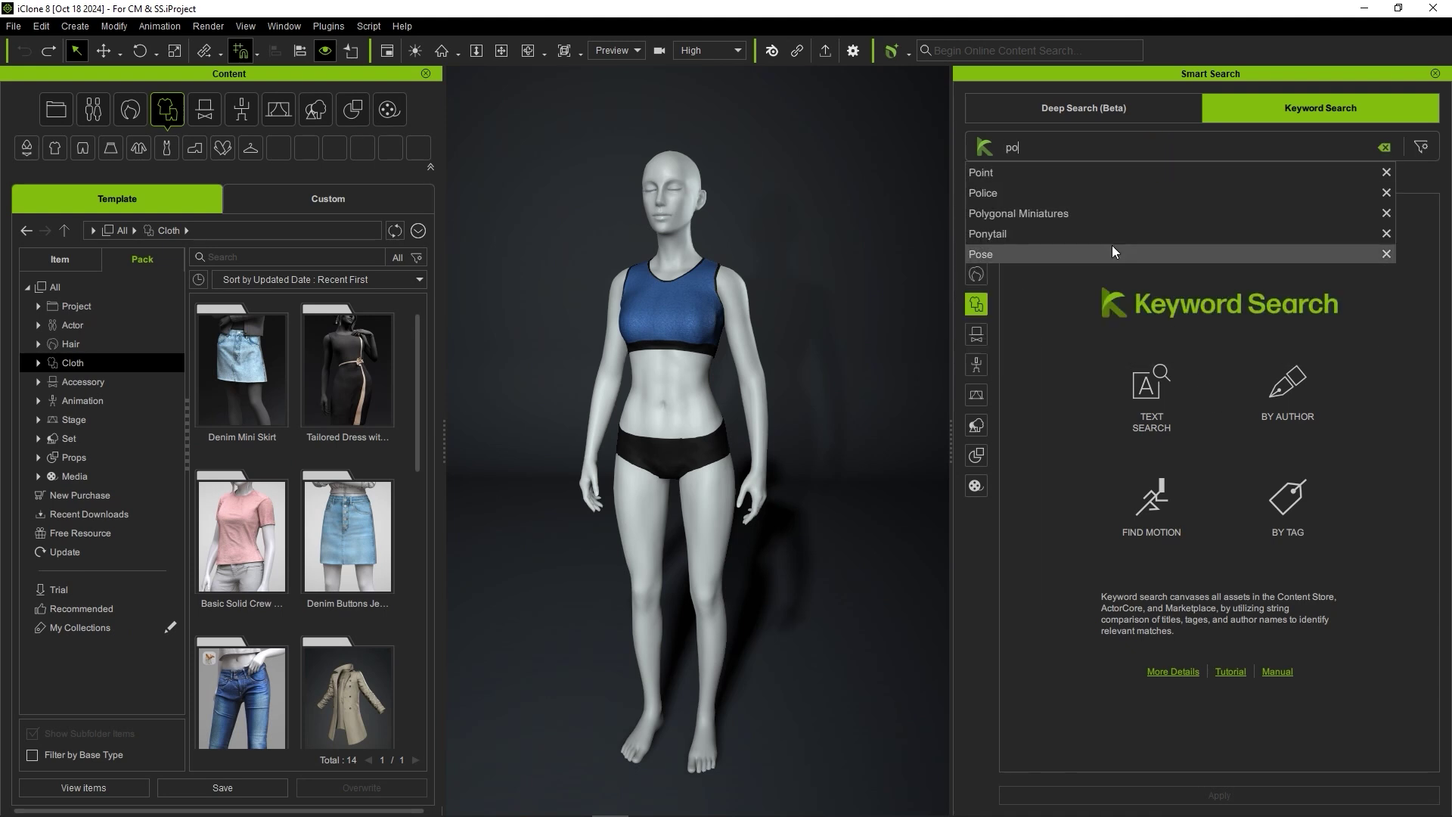
left_click(1096, 211)
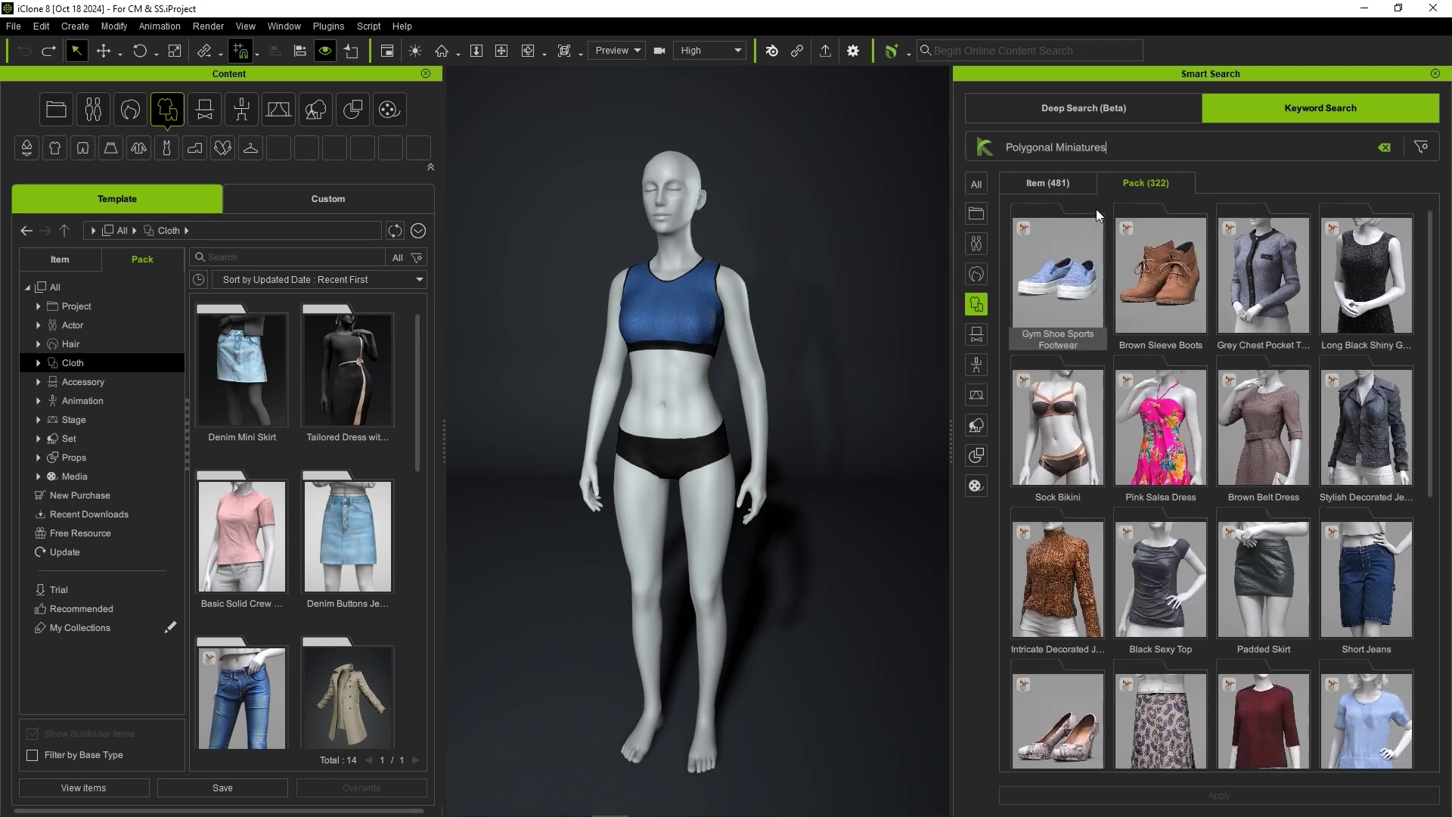
left_click_drag(1432, 227, 1434, 397)
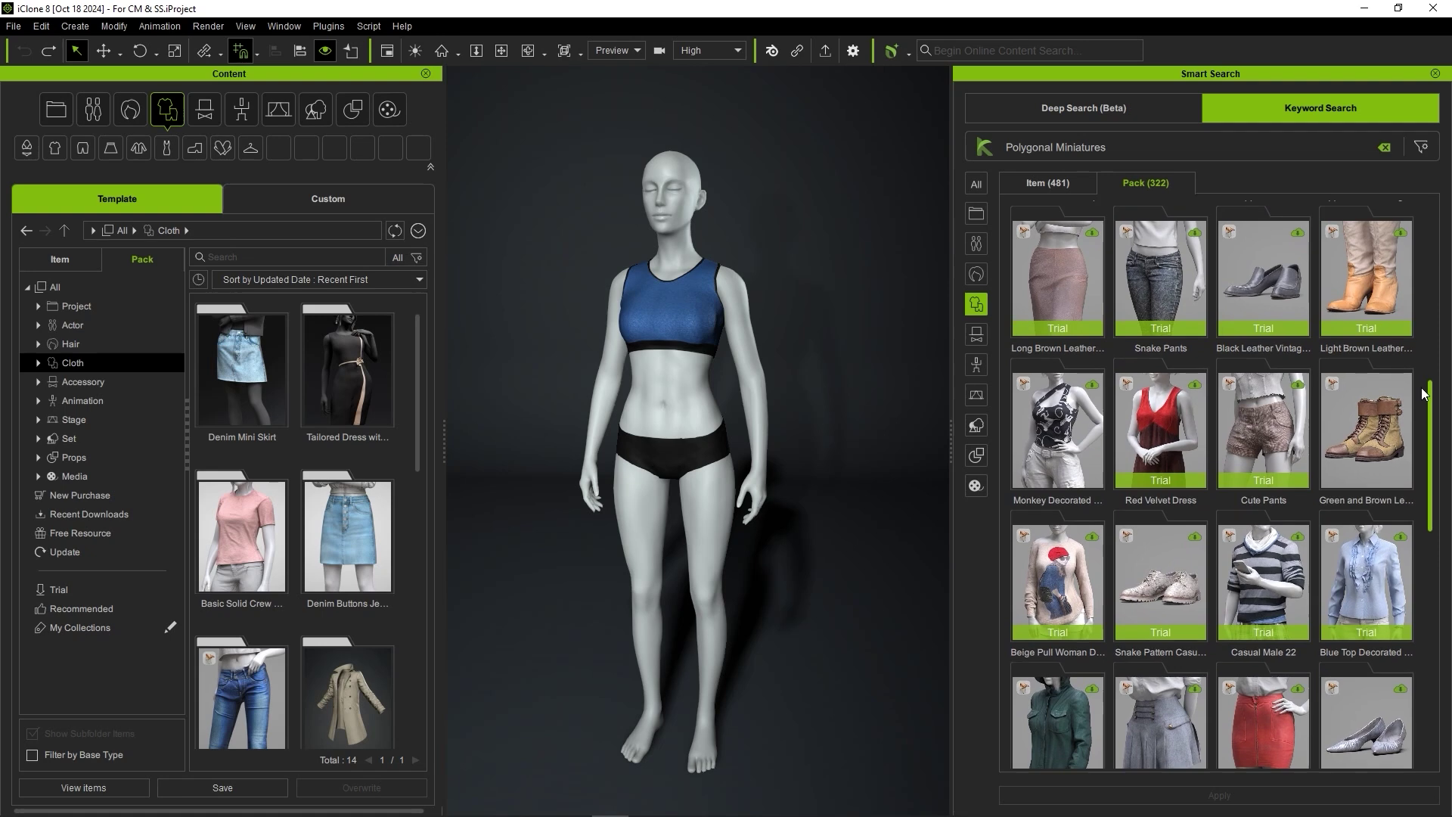
right_click(1264, 412)
left_click(1285, 447)
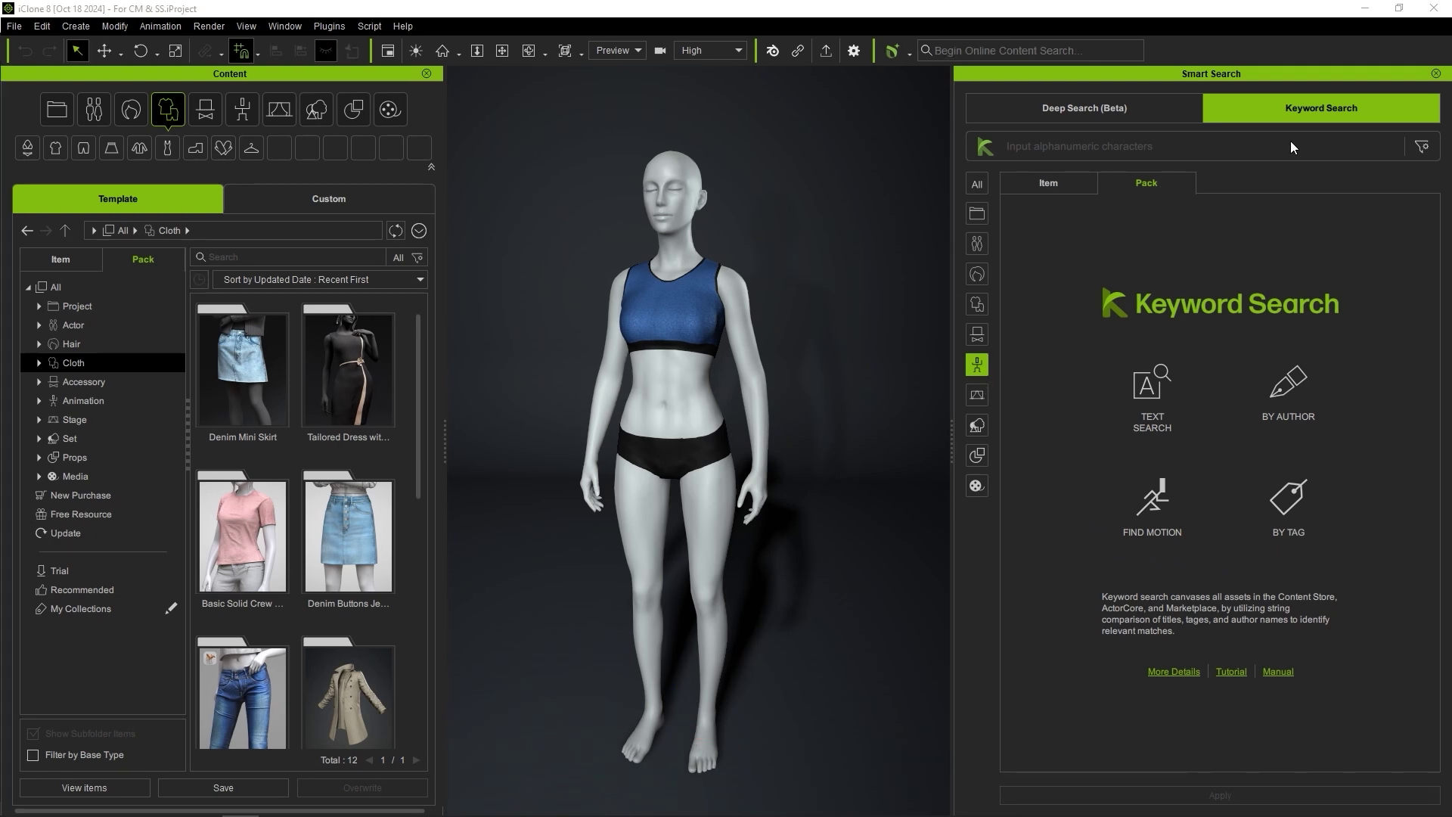
Step: Search 'female dance', list individual items instead of packs, and bring up the filter options
type("female d")
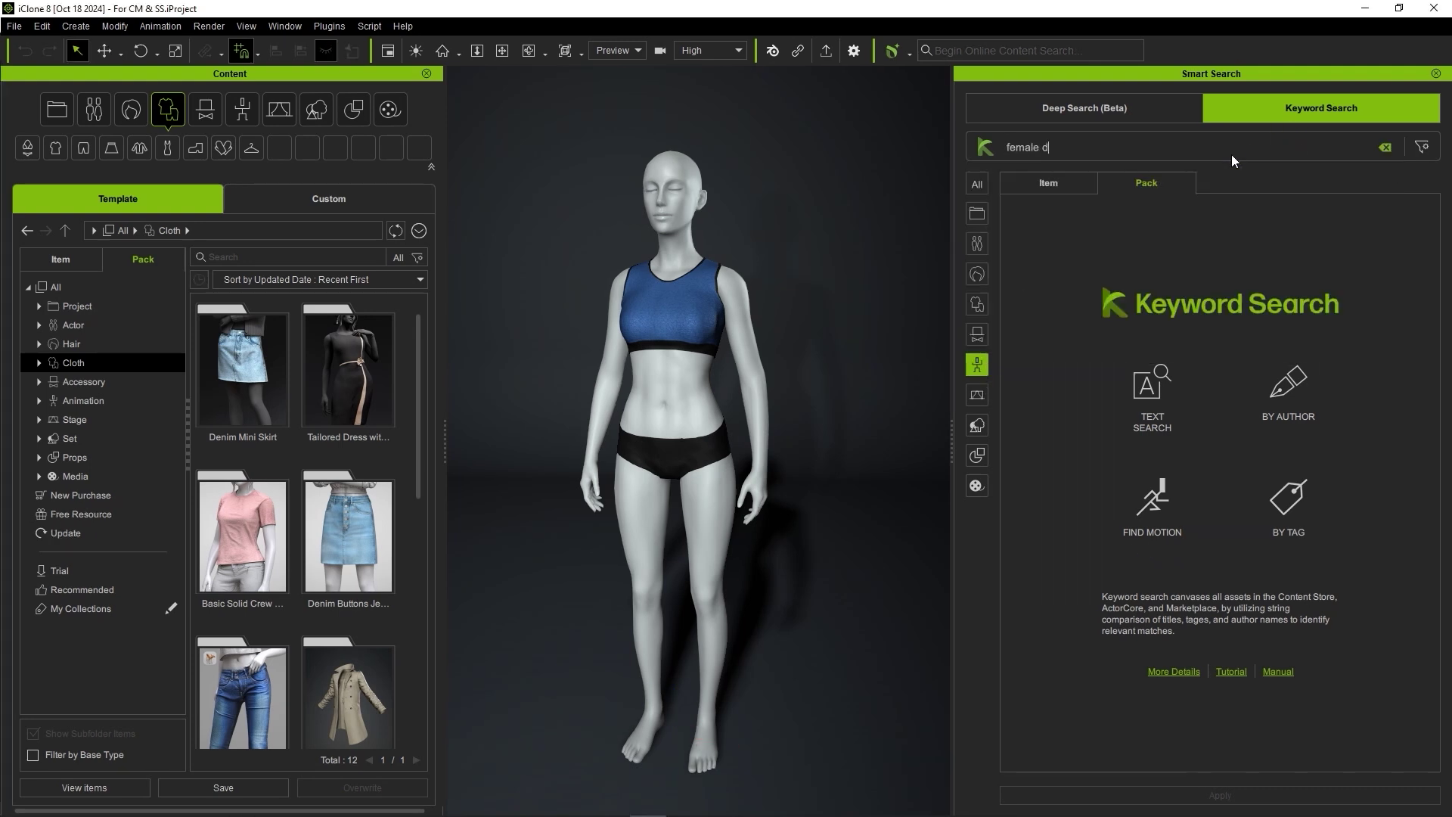
type("ance")
key("Return")
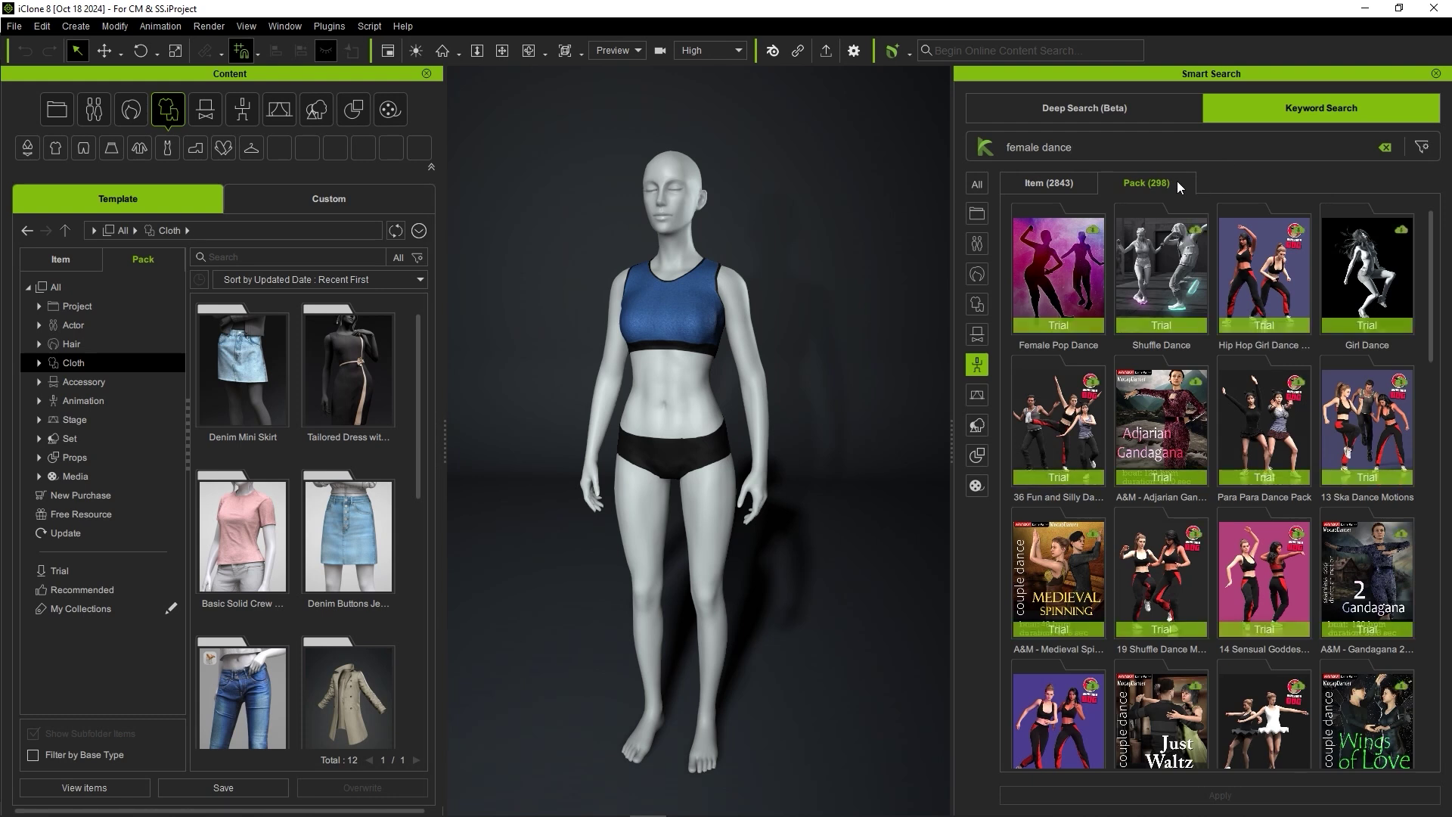
left_click(1077, 183)
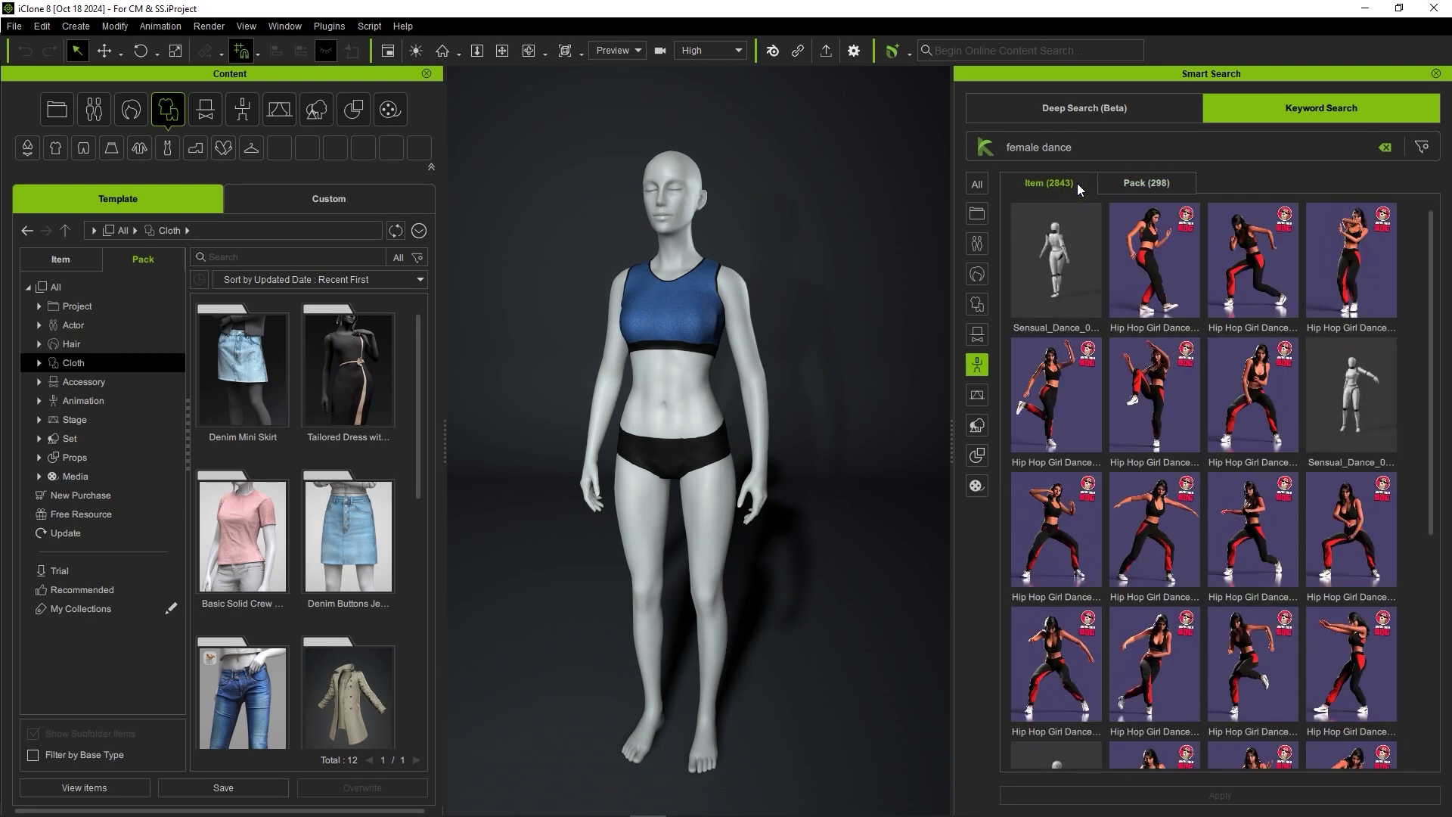
scroll(1425, 356, "down", 5)
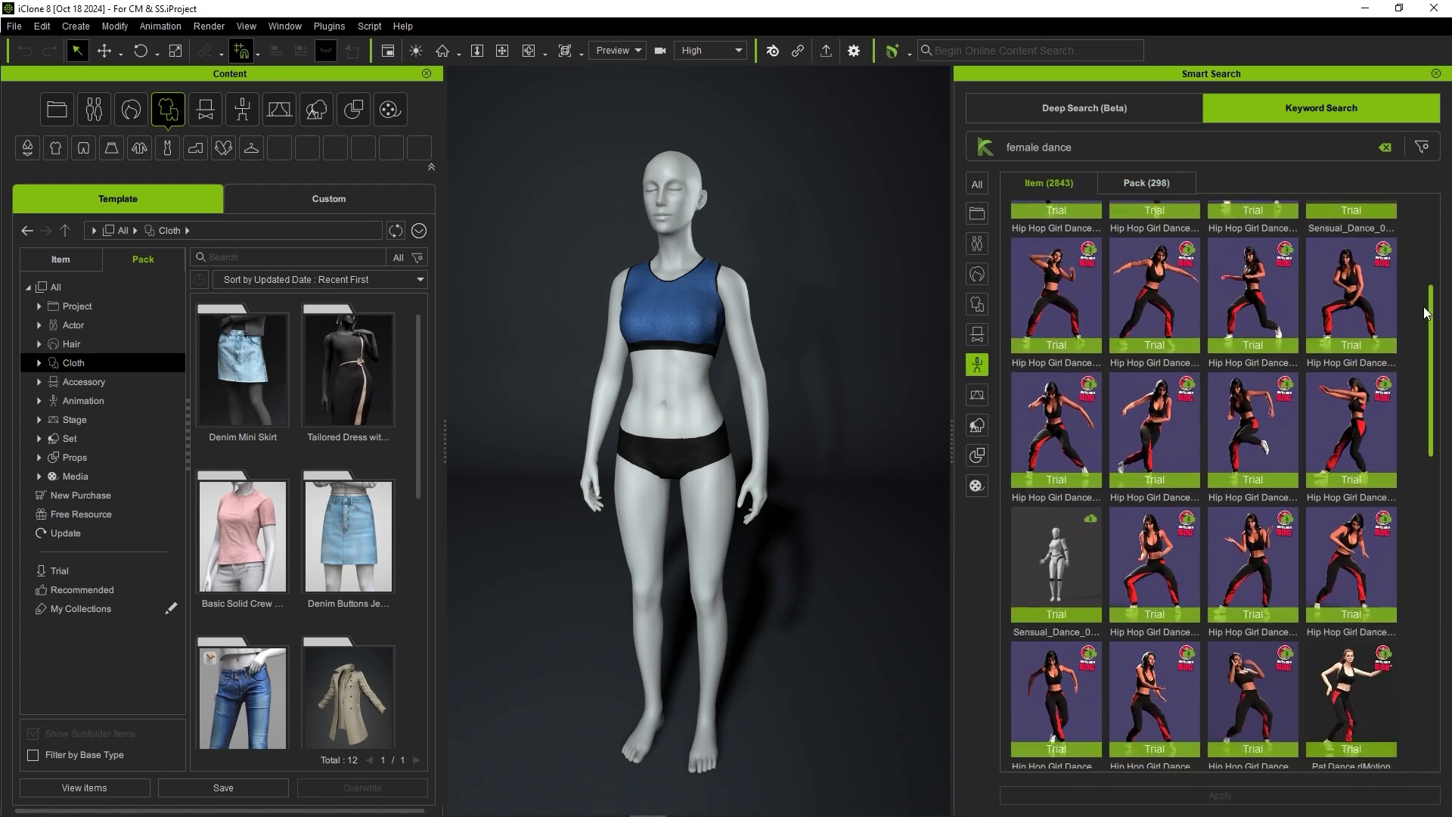
left_click(1421, 148)
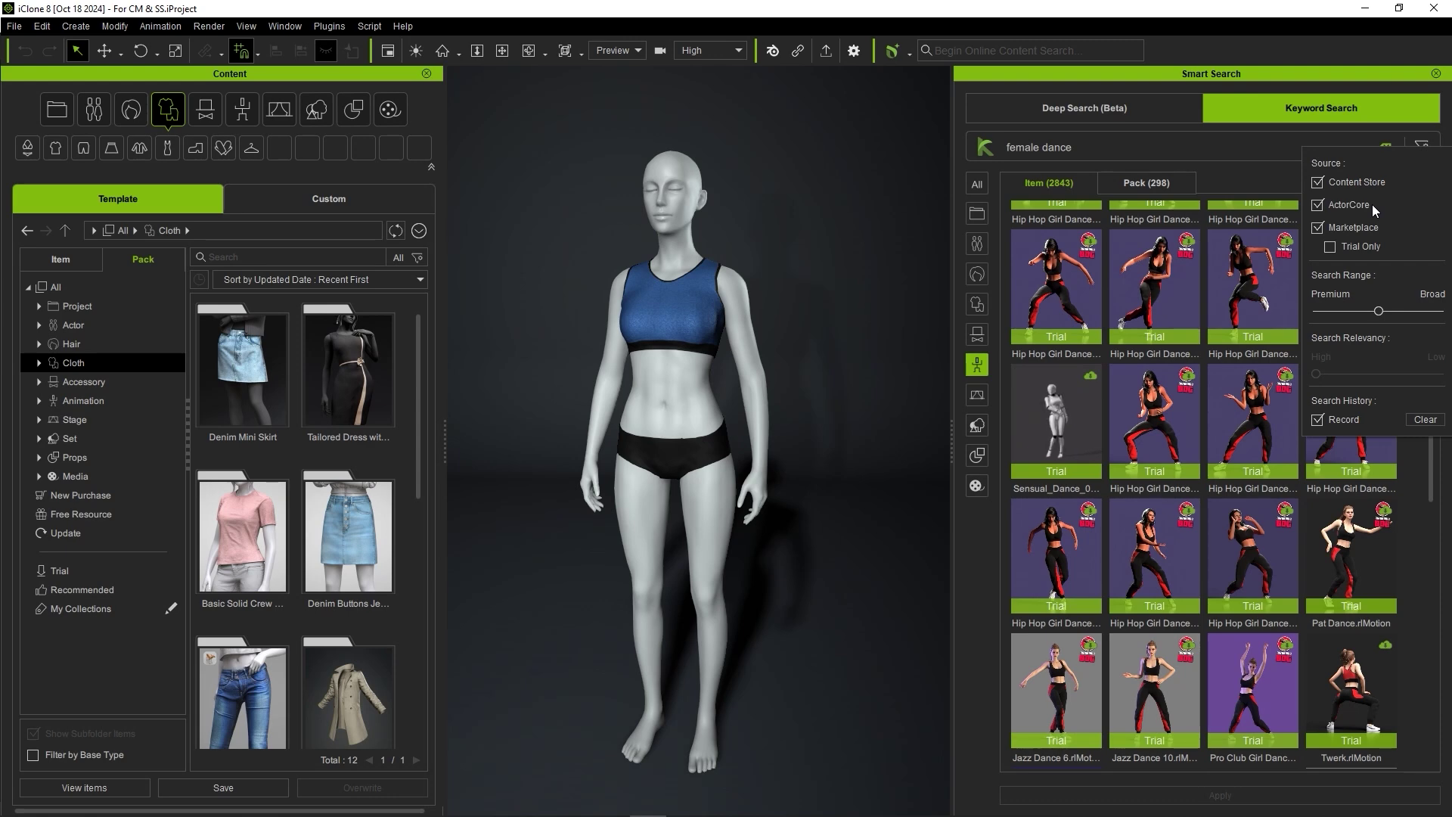
Step: Exclude Content Store and Marketplace sources, leaving only ActorCore results
left_click(1371, 184)
left_click(1372, 225)
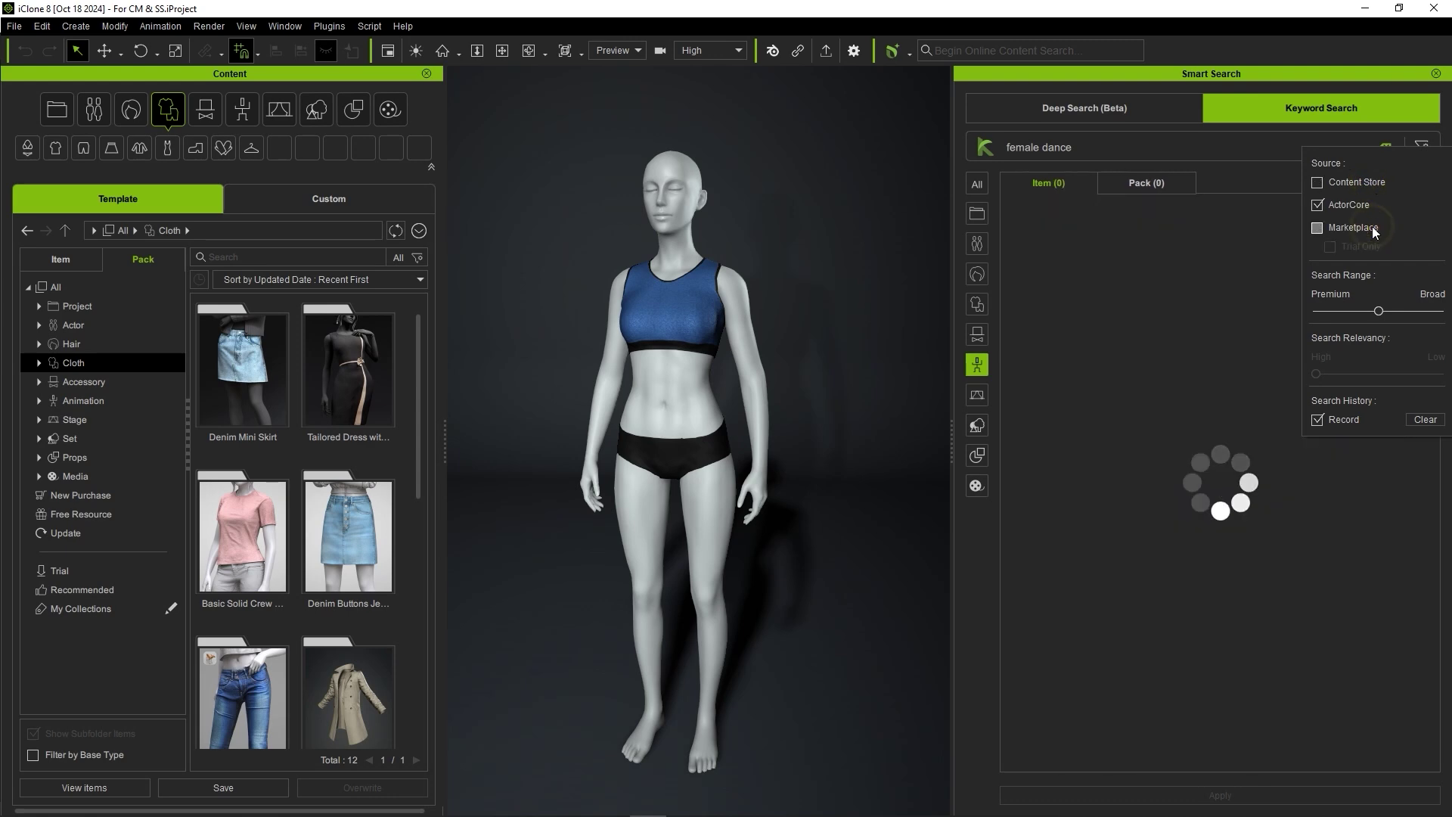
left_click(1287, 175)
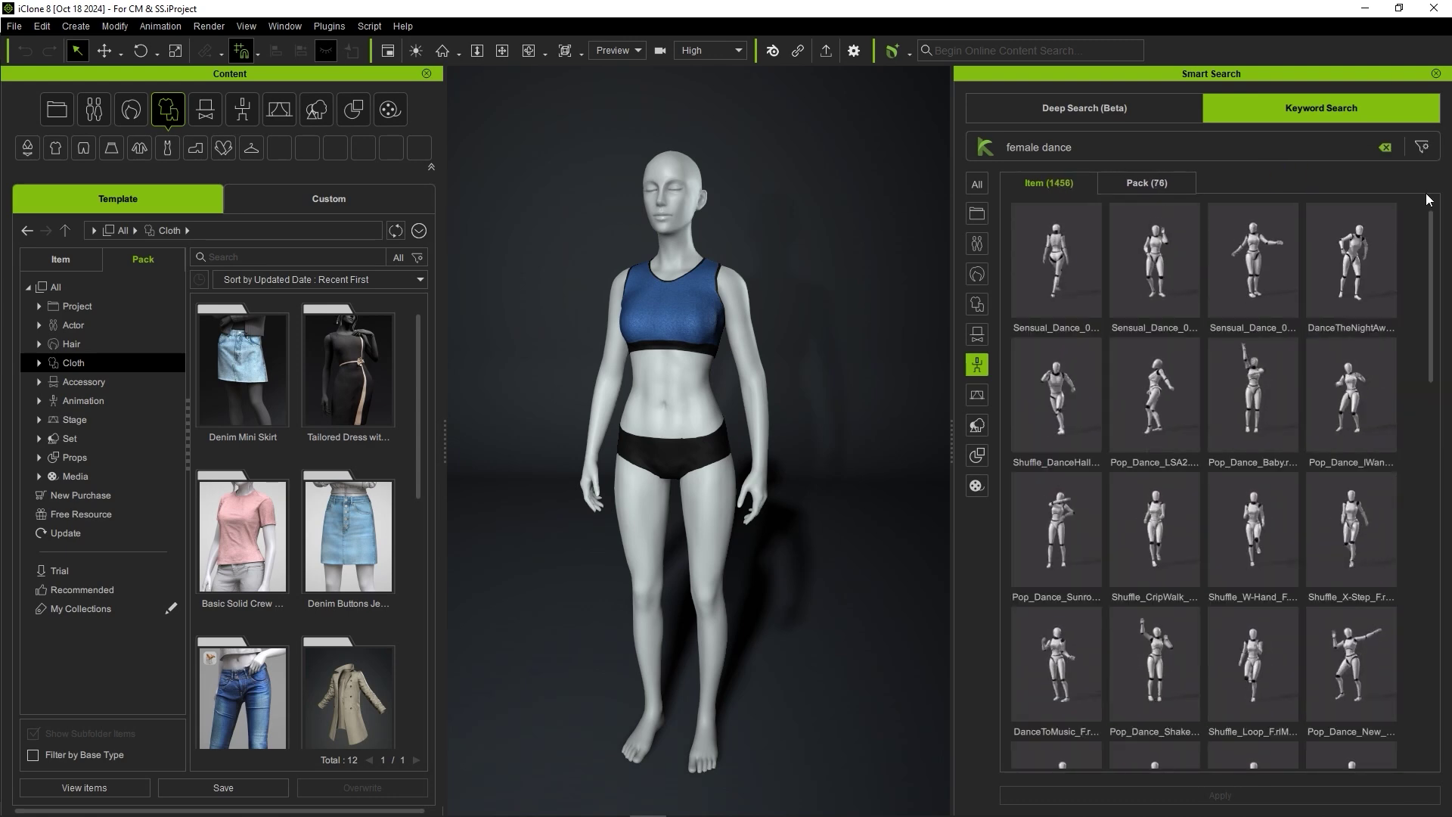
left_click_drag(1437, 222, 1428, 343)
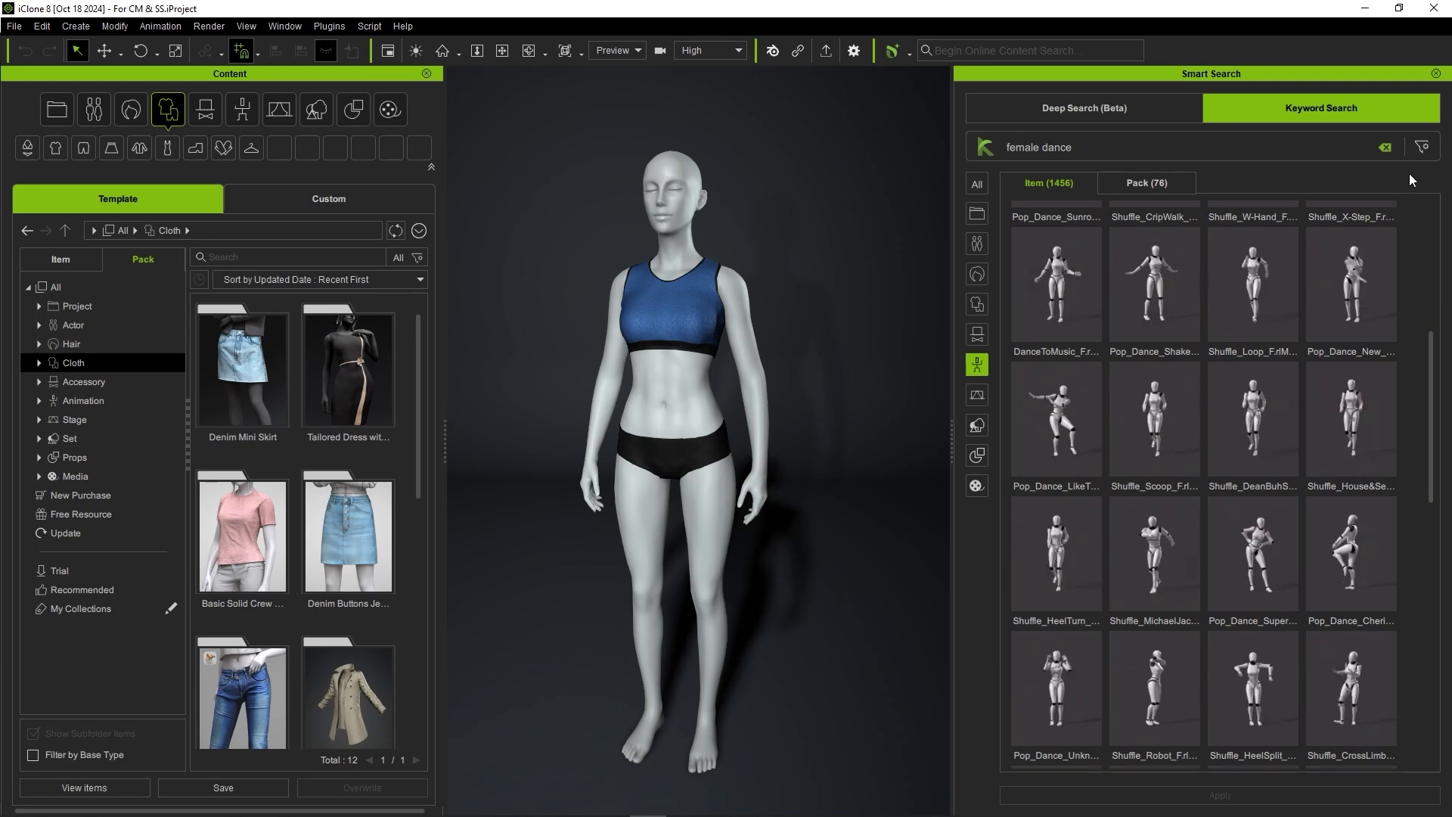
Step: Re-add Marketplace as a Trial Only source and select the Sensual_Dance_01 motion
left_click(1422, 151)
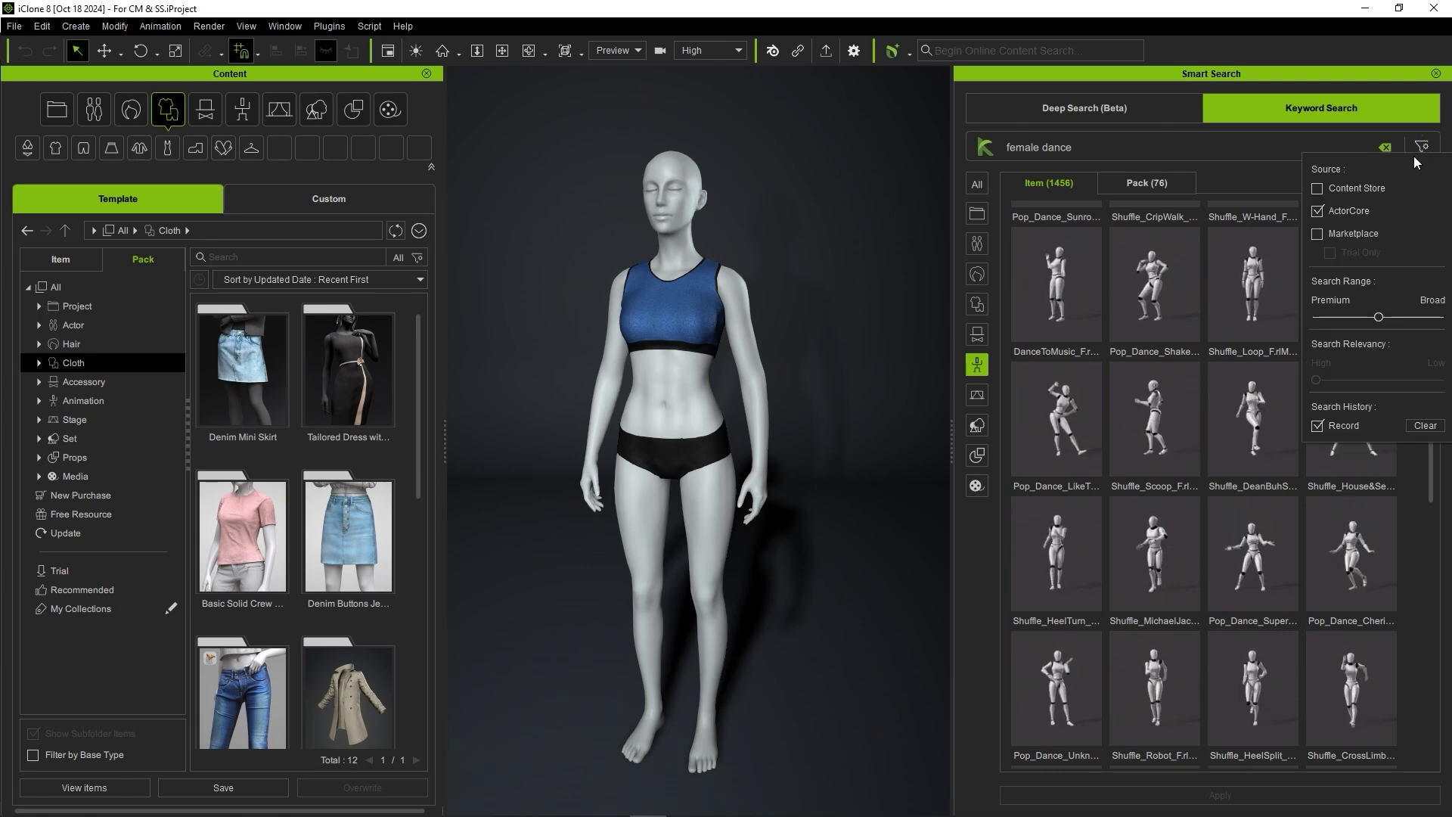
left_click(1372, 233)
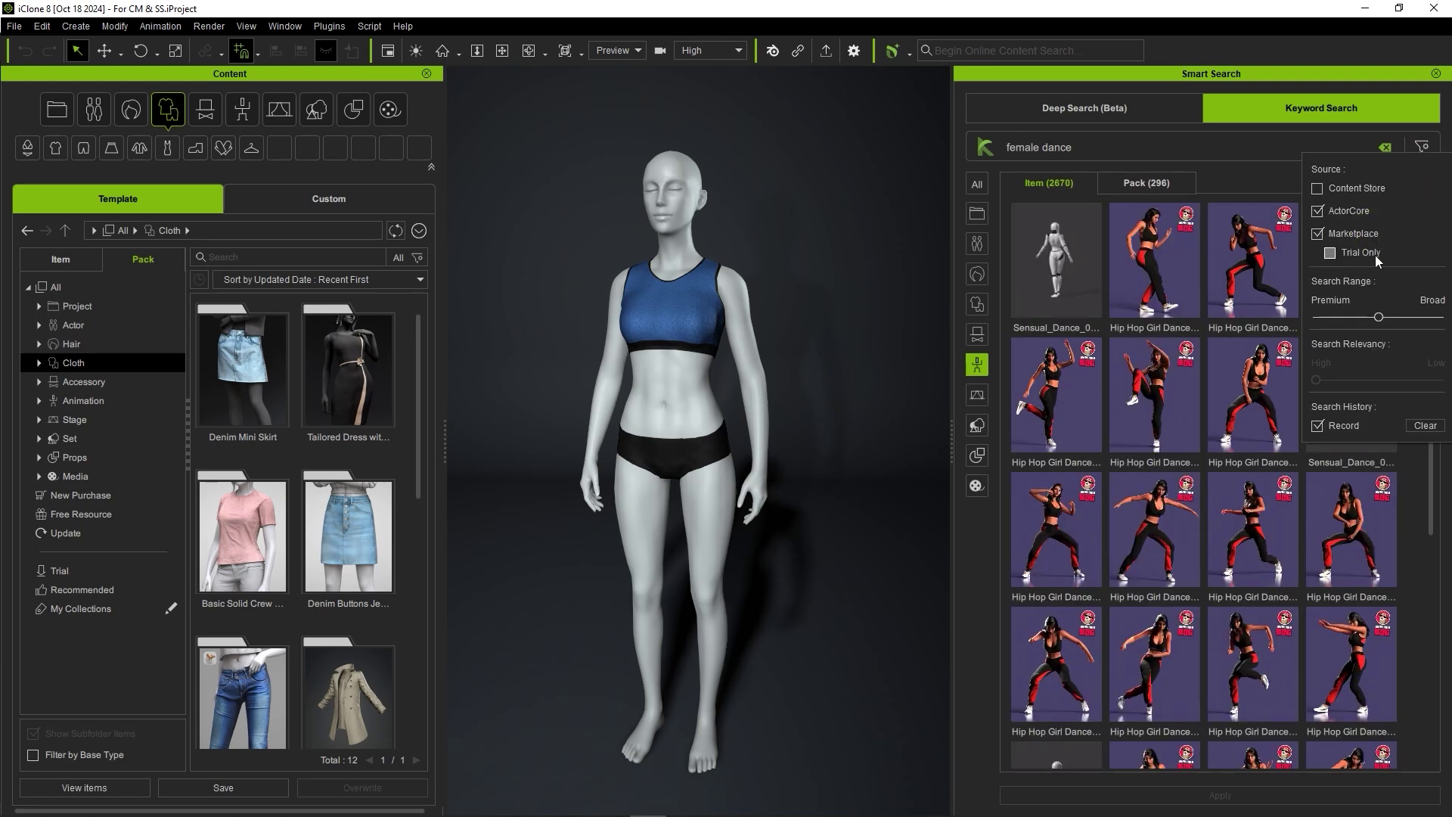
left_click(1376, 256)
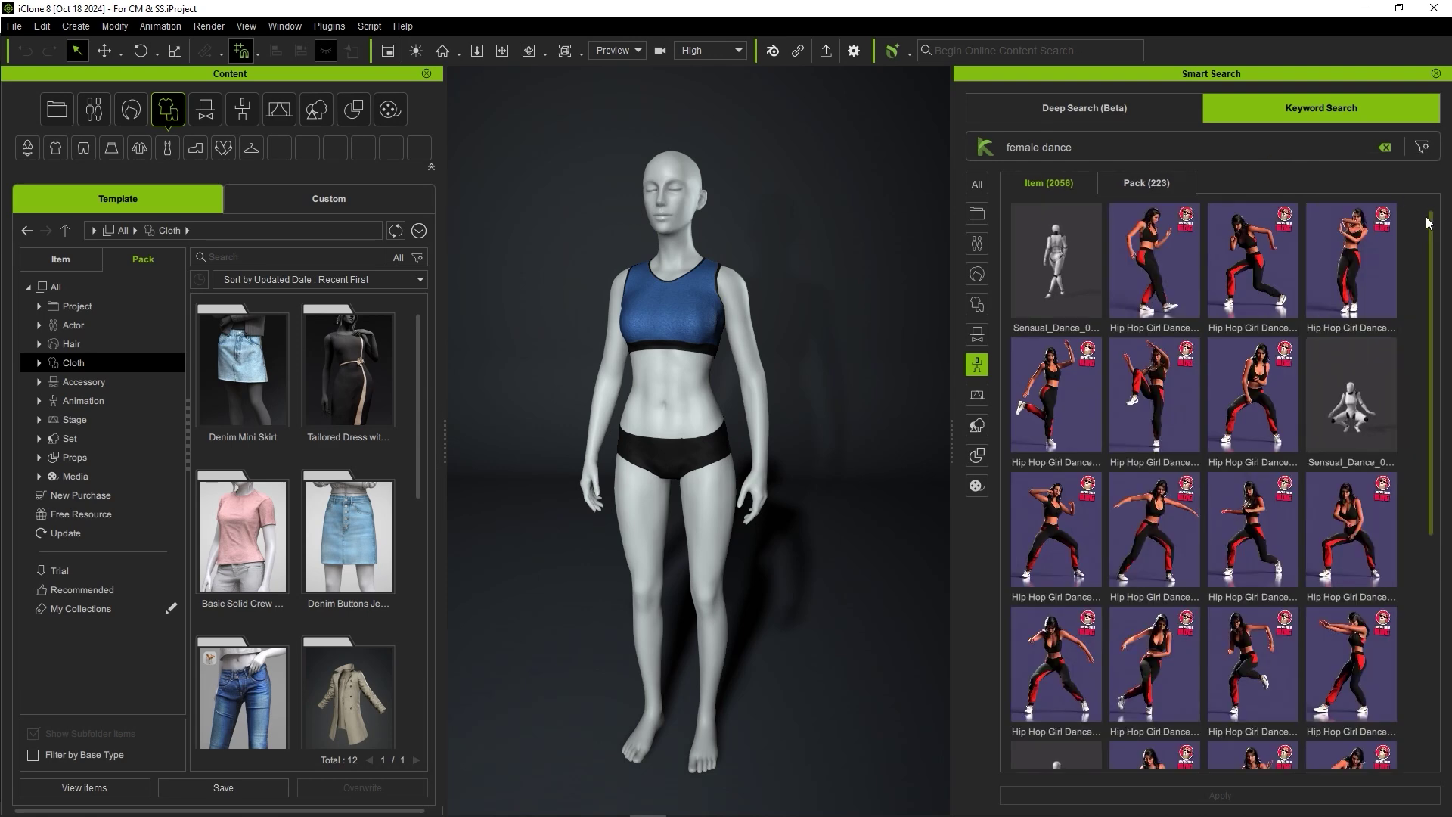
left_click_drag(1430, 231, 1422, 392)
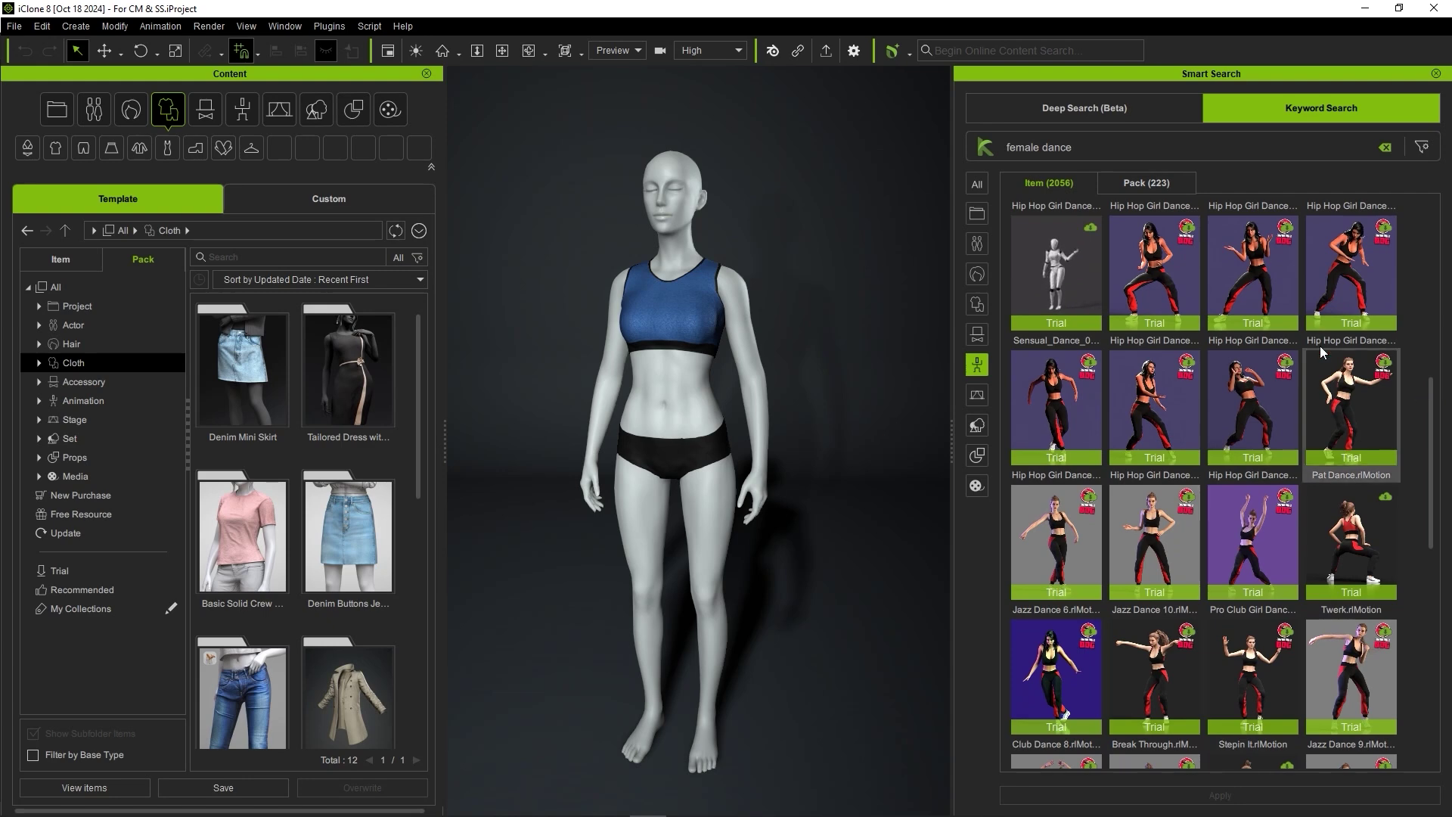
left_click(1088, 287)
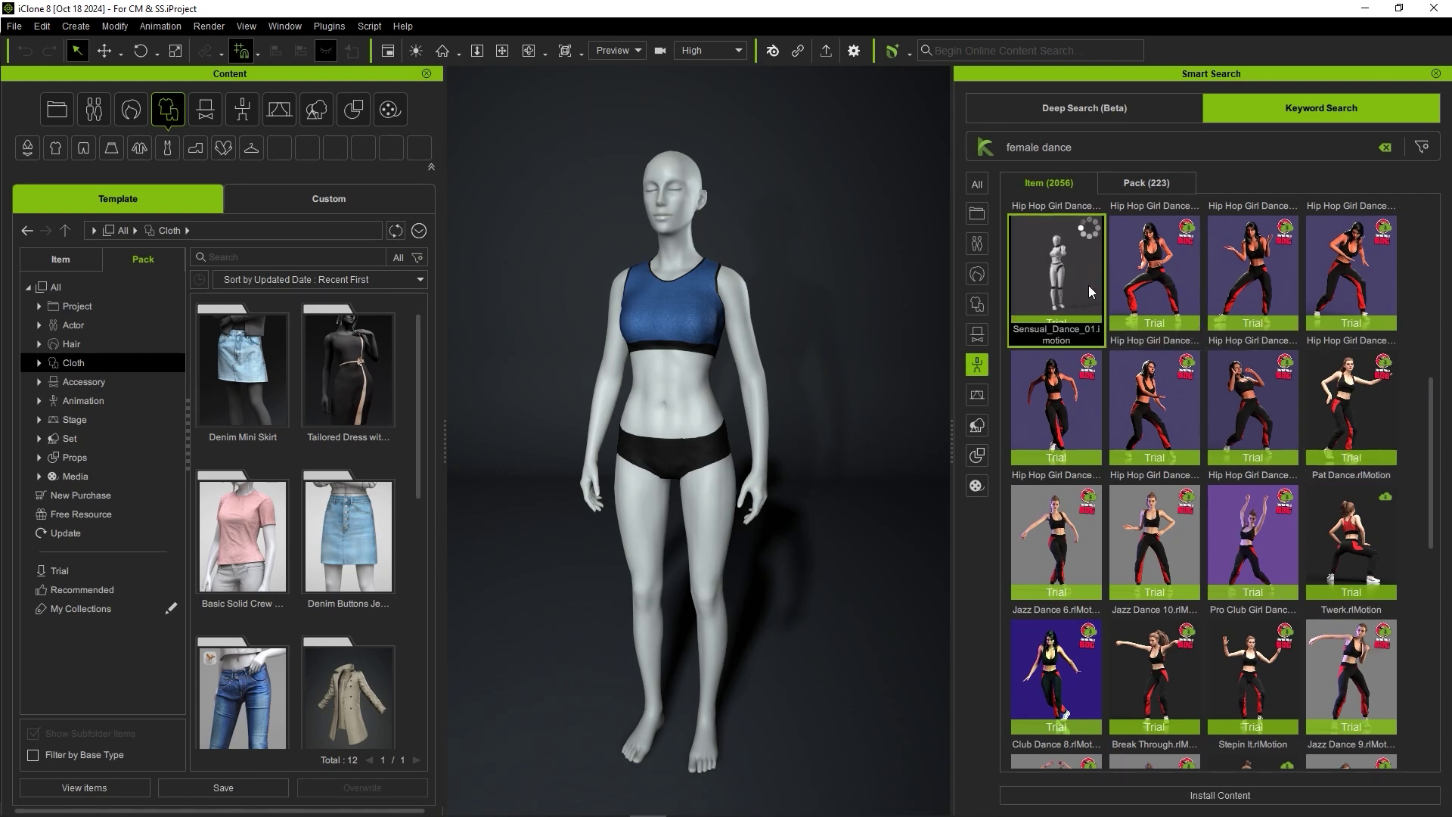
Step: Apply Sensual_Dance_01 to the mannequin and play the dance on the timeline
left_click_drag(1083, 276, 669, 356)
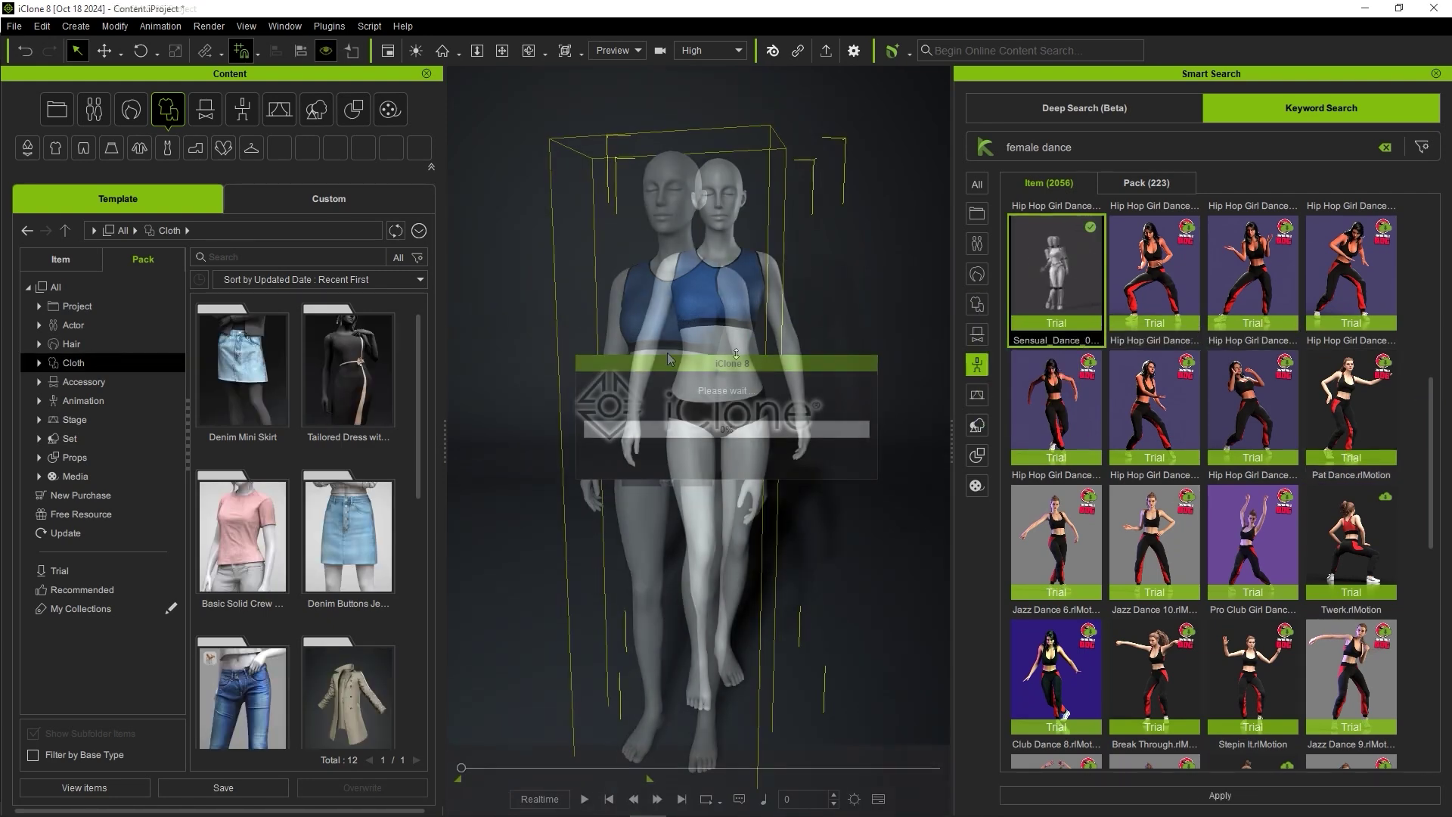
left_click(584, 799)
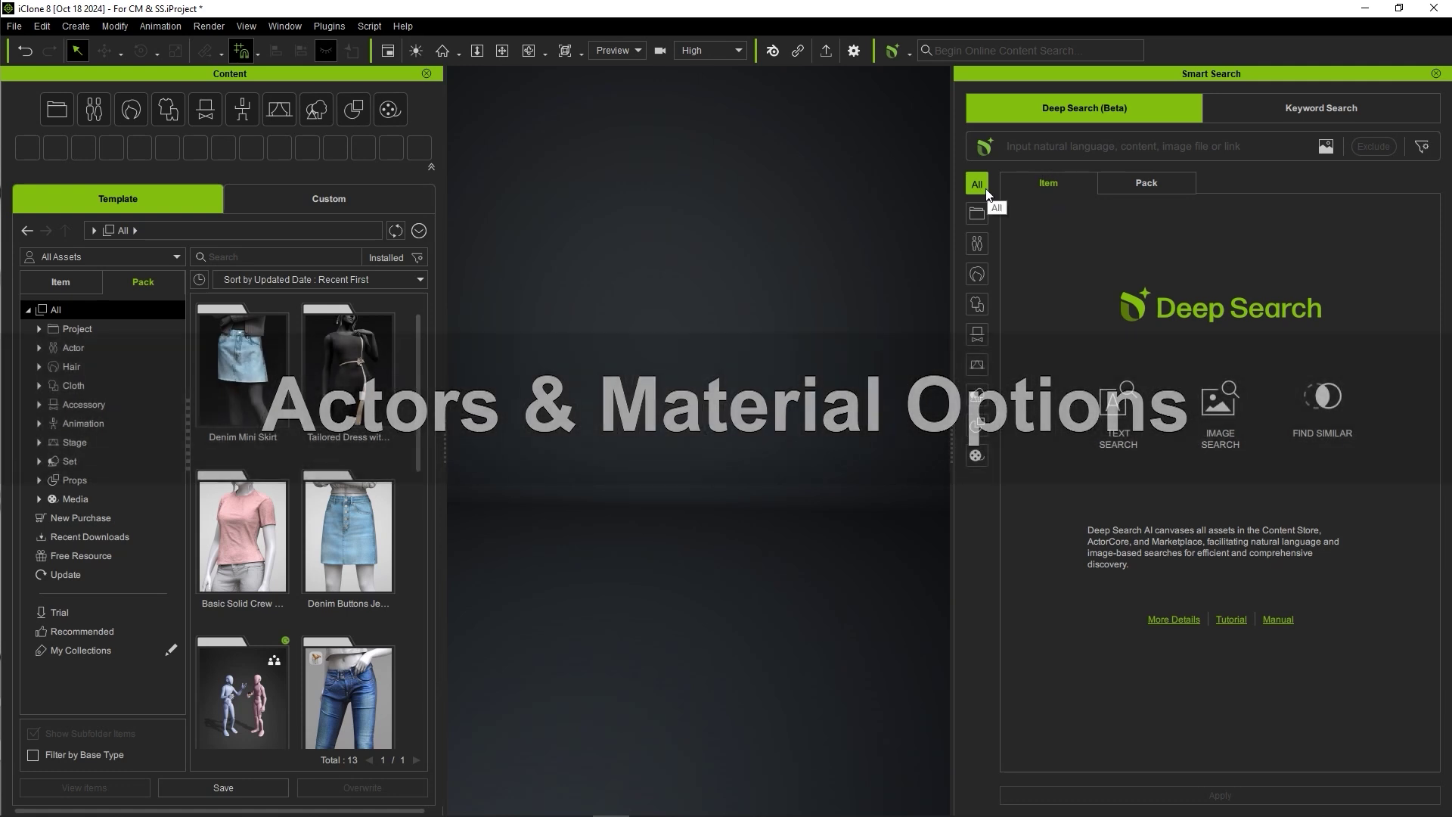
Step: Deep Search for 'A woman wearing jeans, a shirt and high heels'
left_click(1042, 144)
type("A woman wearing jeans, a shirt and high heels")
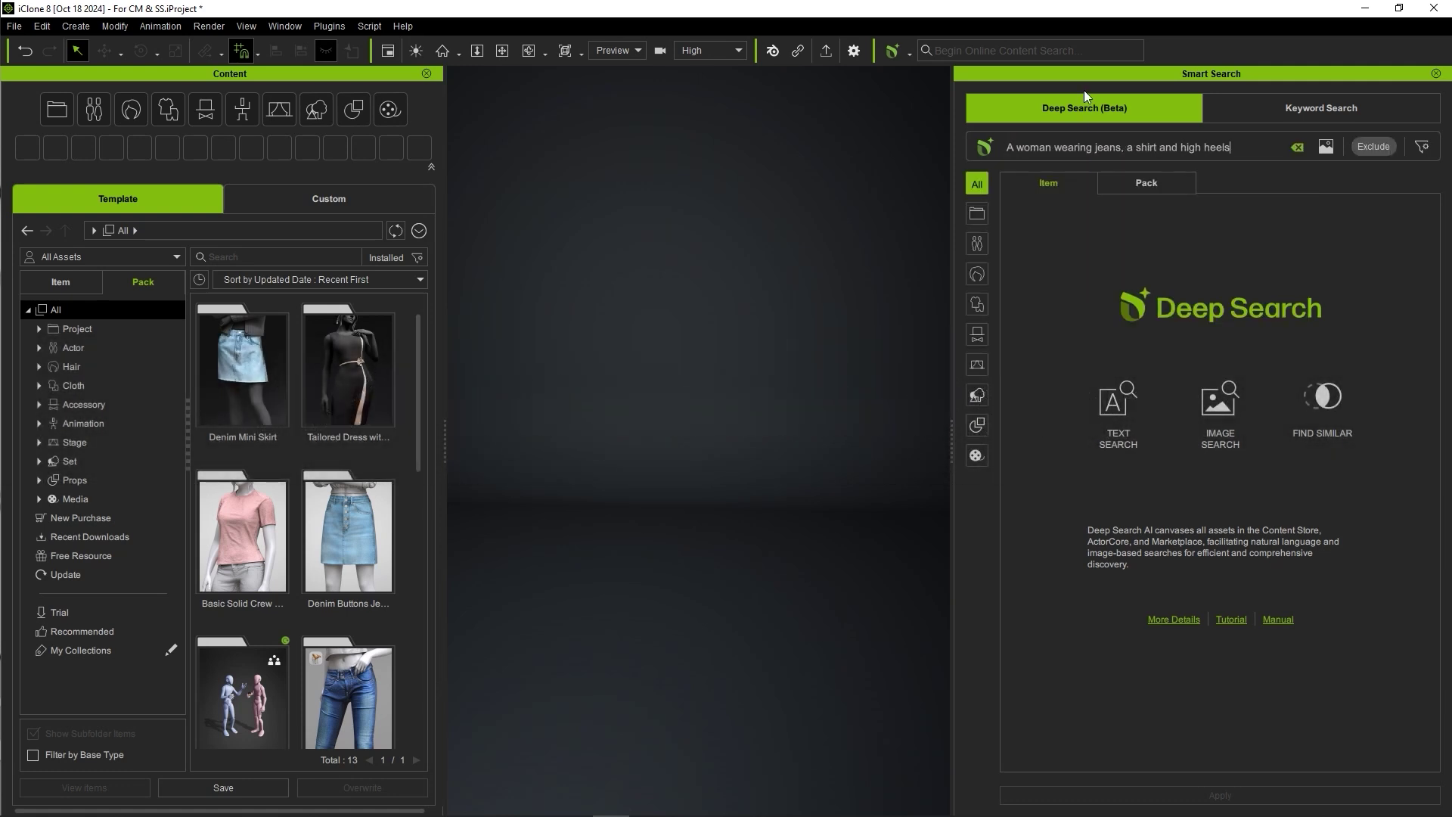
key("Return")
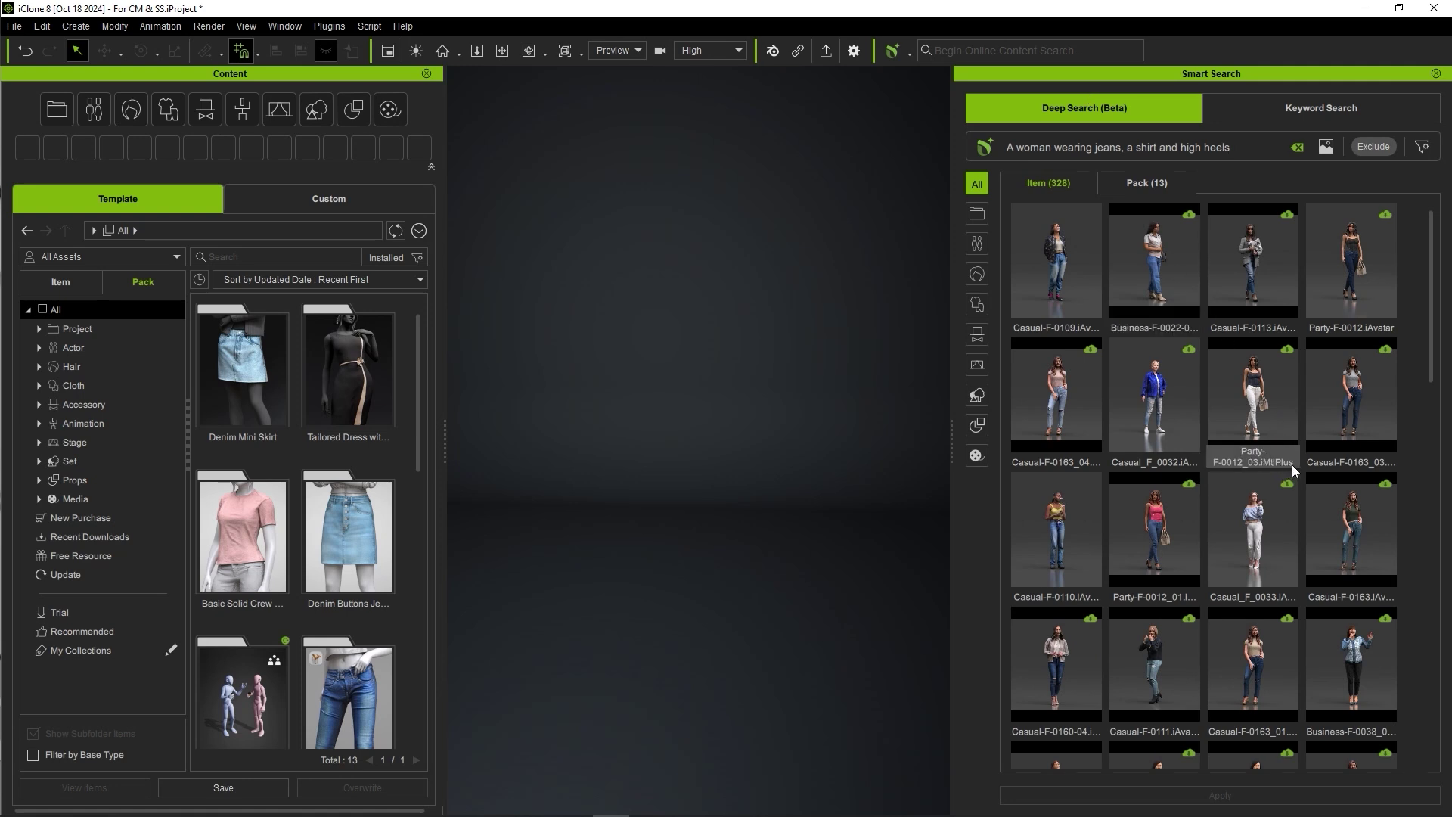
Step: Download Party-F-0012_03.MtlPlus and load it into the scene with its base actor
left_click(1286, 382)
left_click(1287, 350)
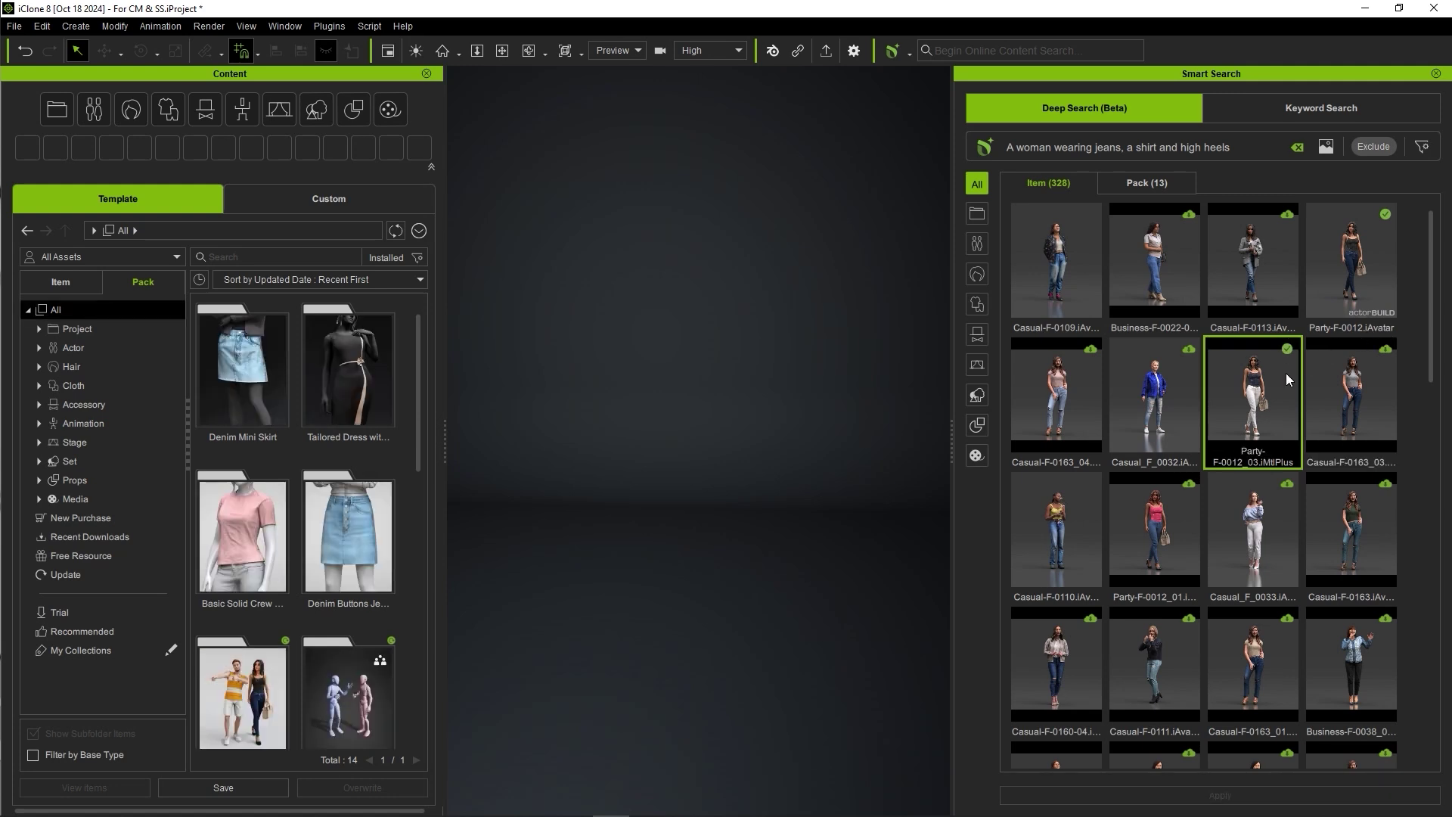
left_click_drag(1270, 397, 700, 718)
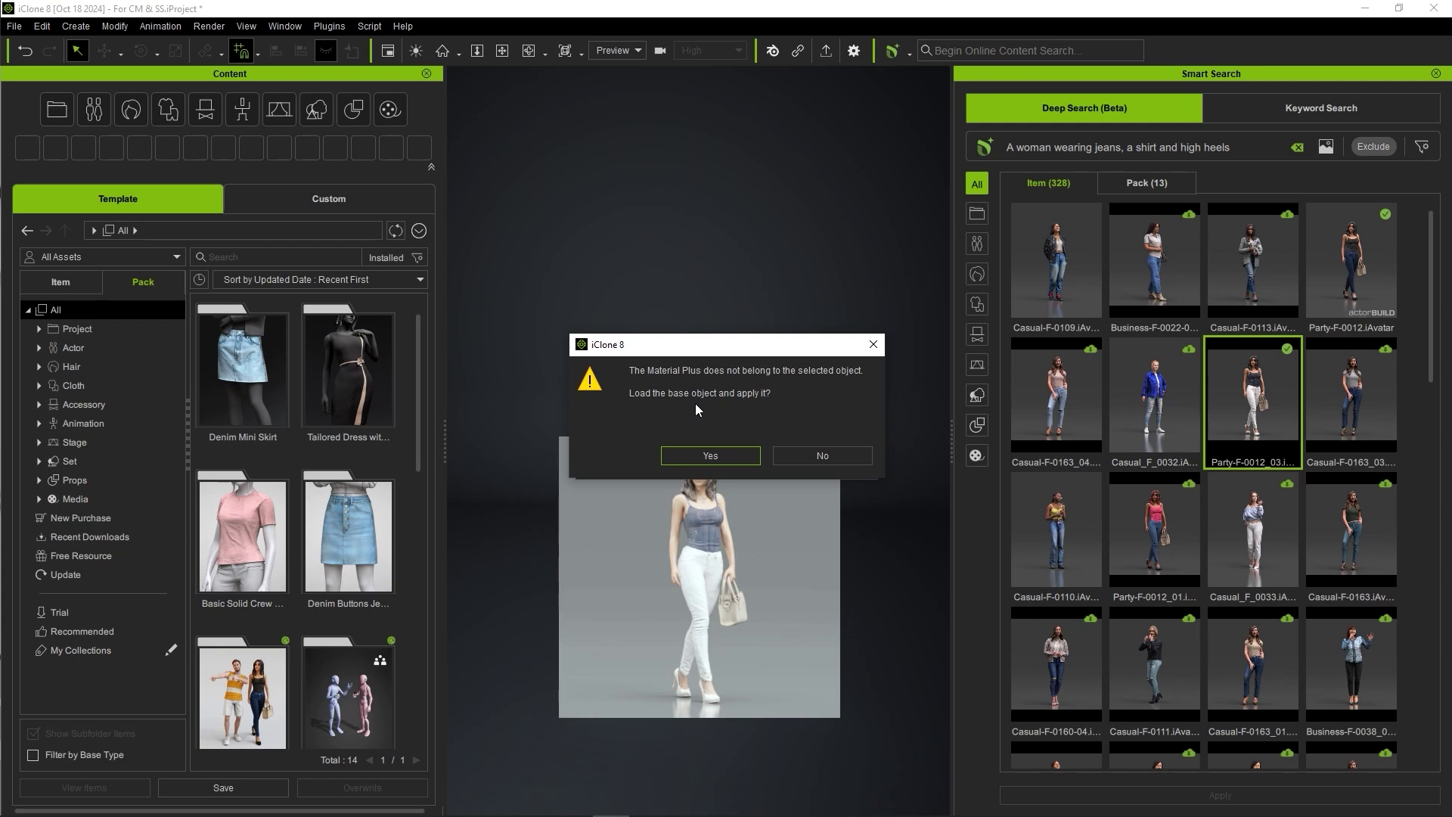
left_click(742, 456)
left_click(825, 452)
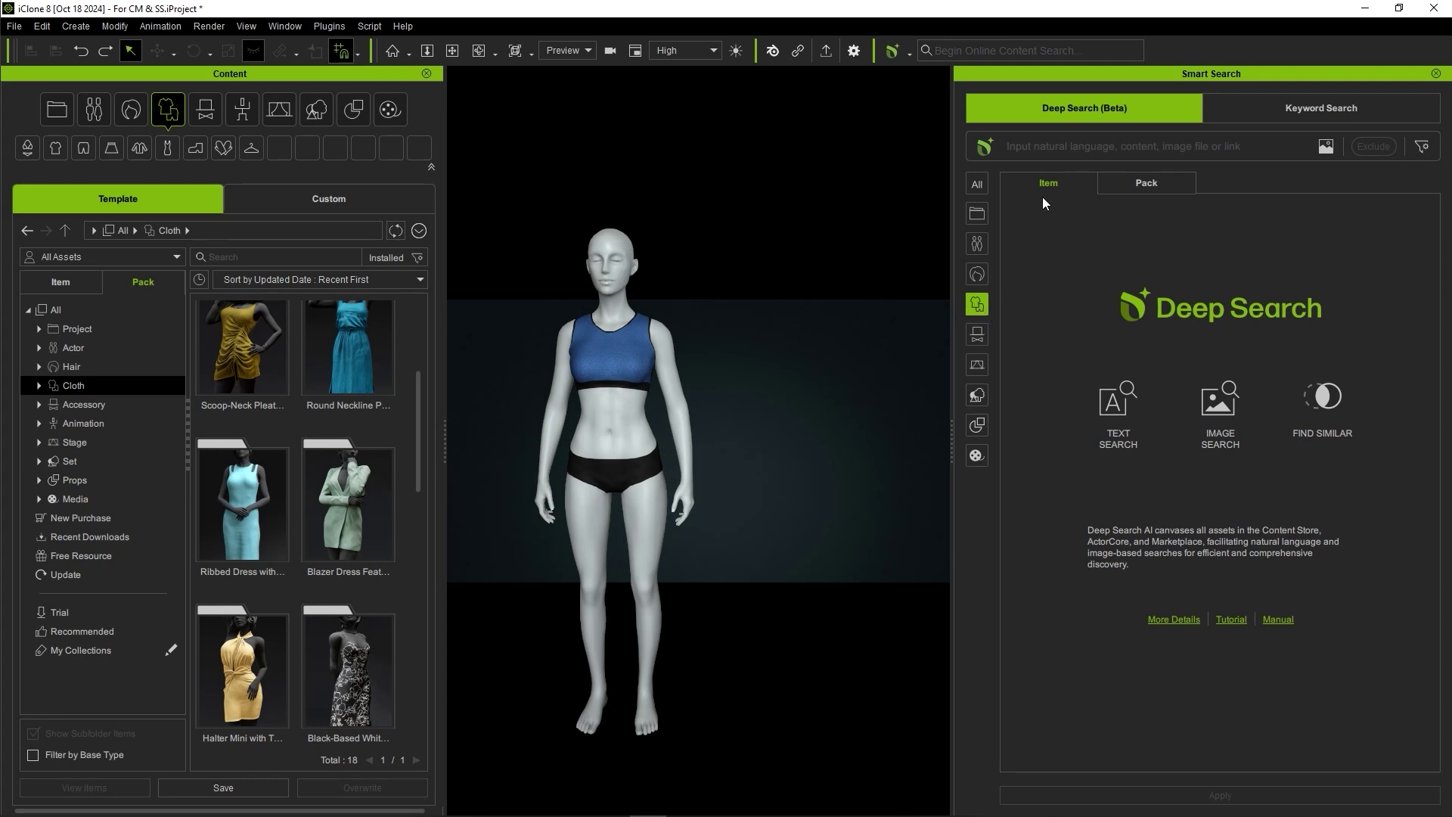
Step: Find a 'White halter neck dress' and put HM_with_TR_Skirt on the mannequin
left_click(1070, 147)
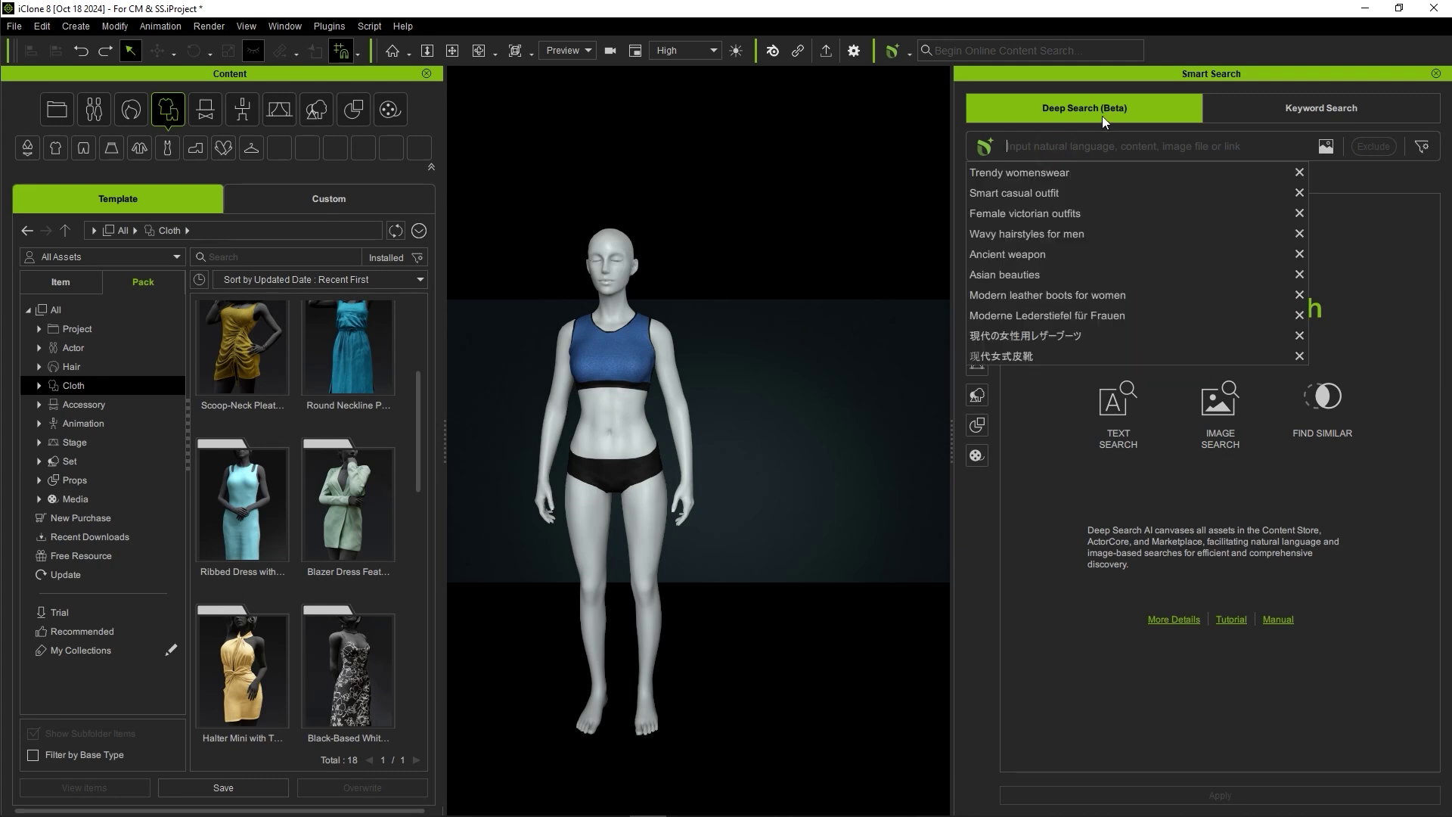
type("White halter neck dress")
key("Return")
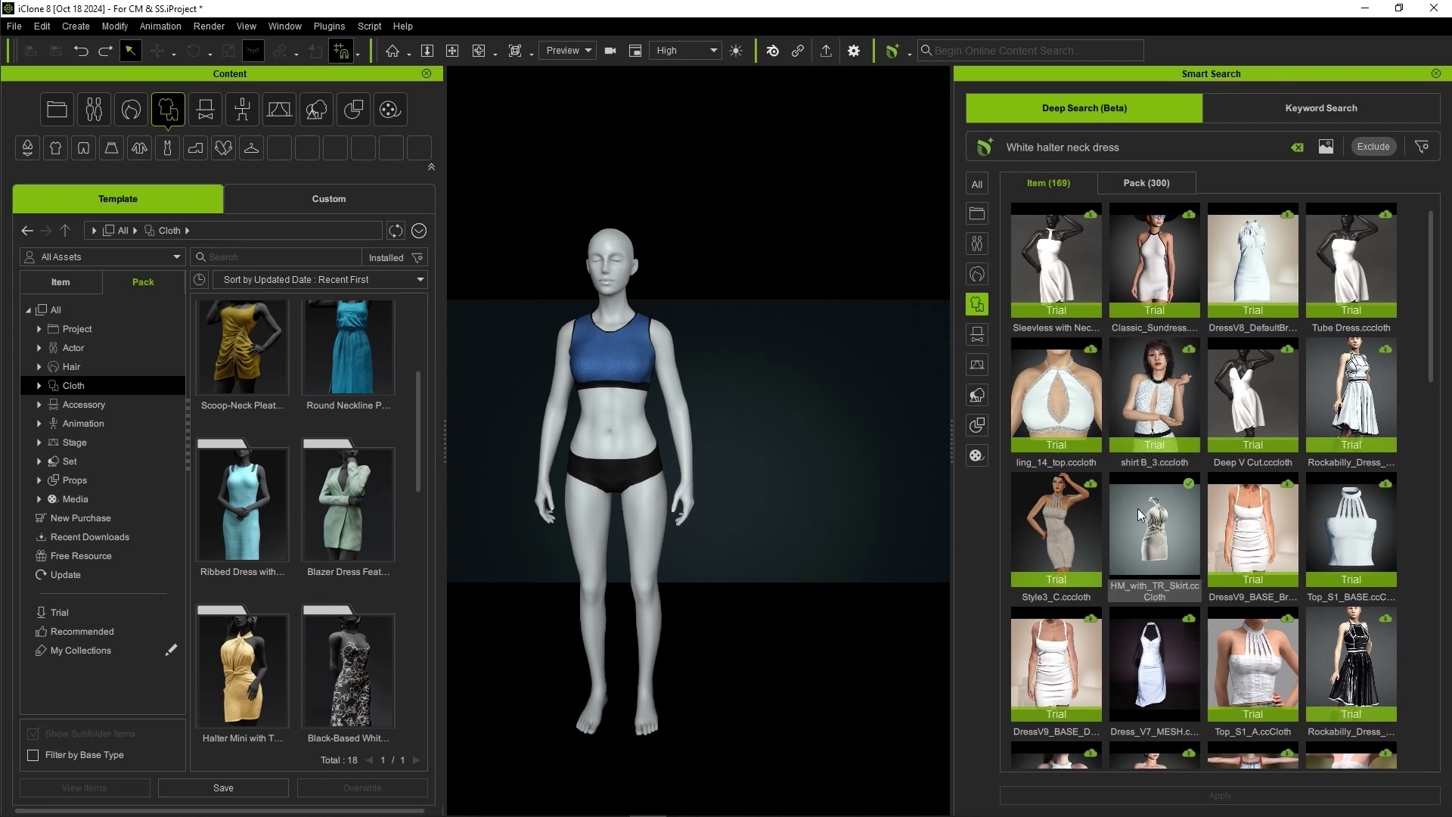
left_click_drag(1140, 537, 619, 412)
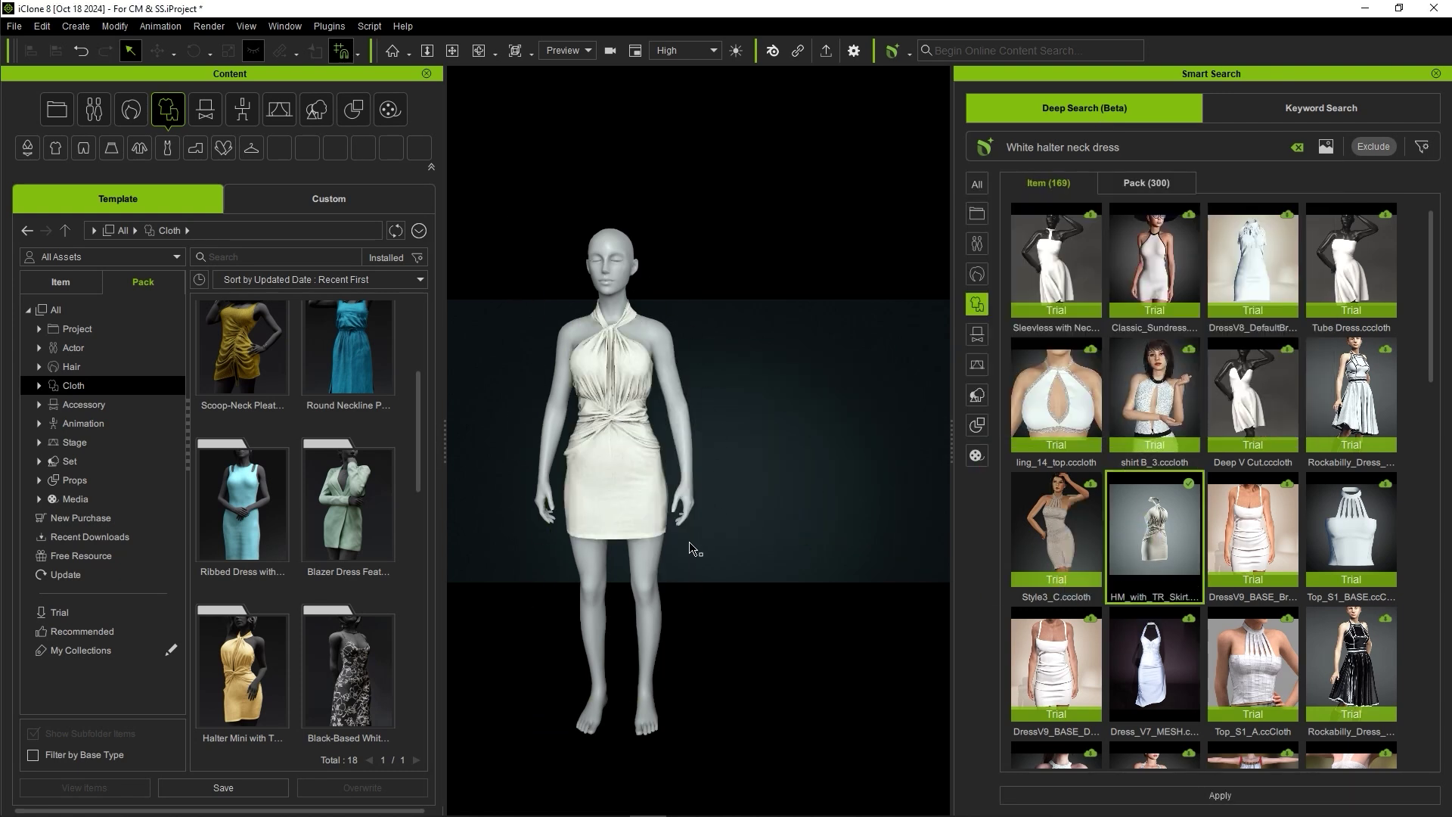
Step: Find 'Light blue denim shorts for men' under bottoms and load a demo character wearing Denim Shorts
mouse_move(983, 314)
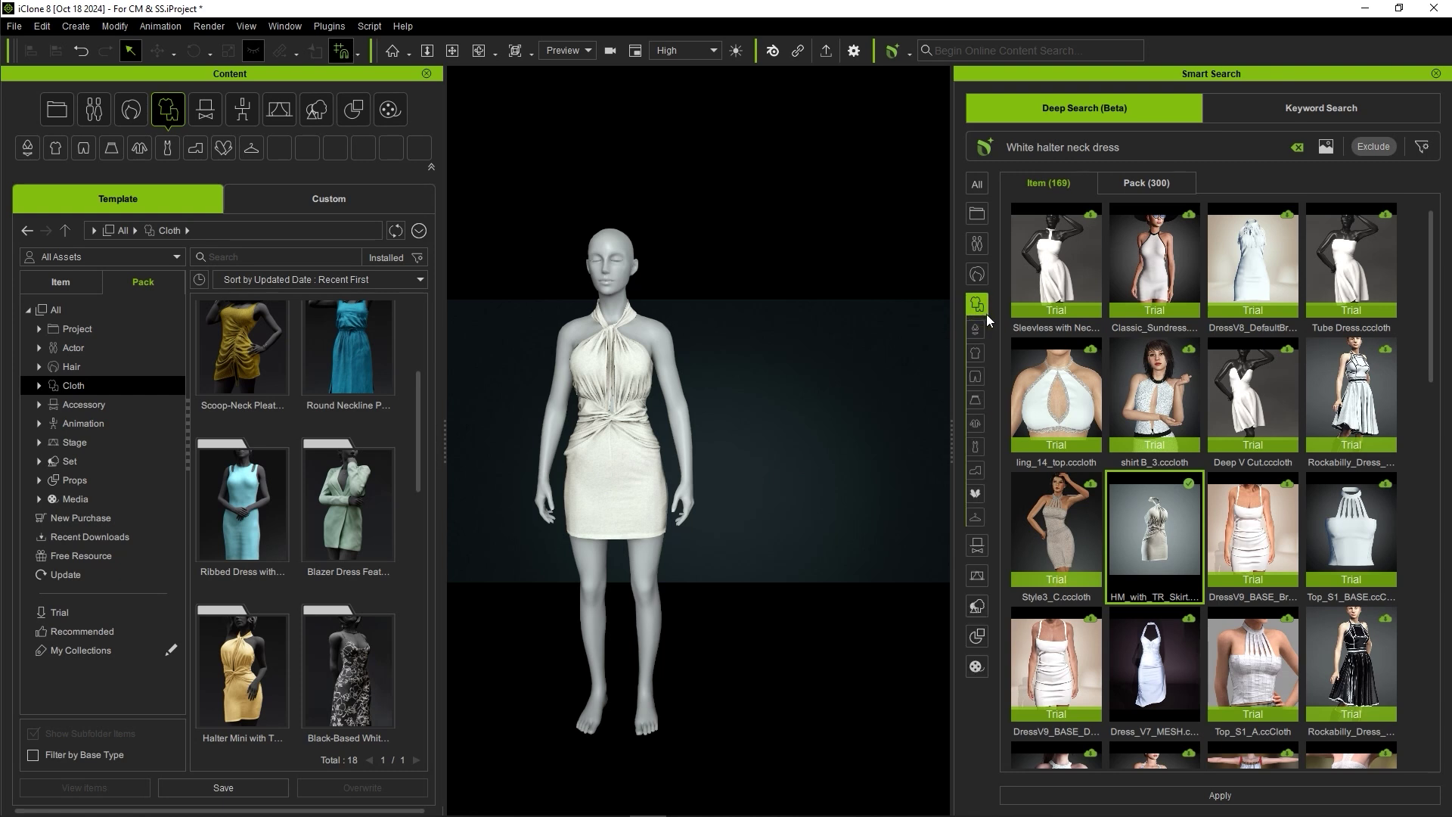
left_click(983, 381)
left_click(1296, 147)
type("Light blue denim shorts for men")
key("Return")
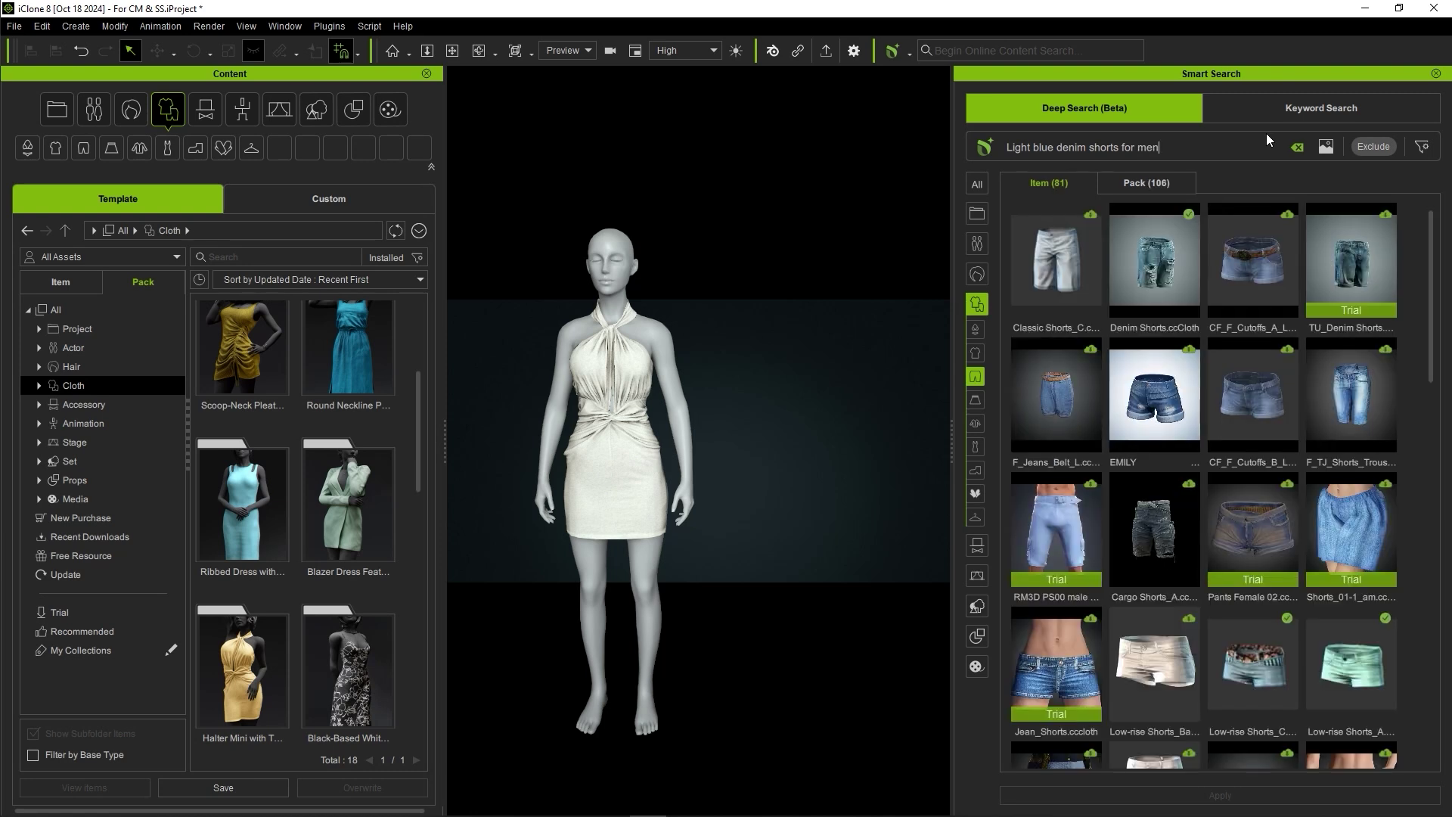
left_click_drag(1159, 275, 791, 739)
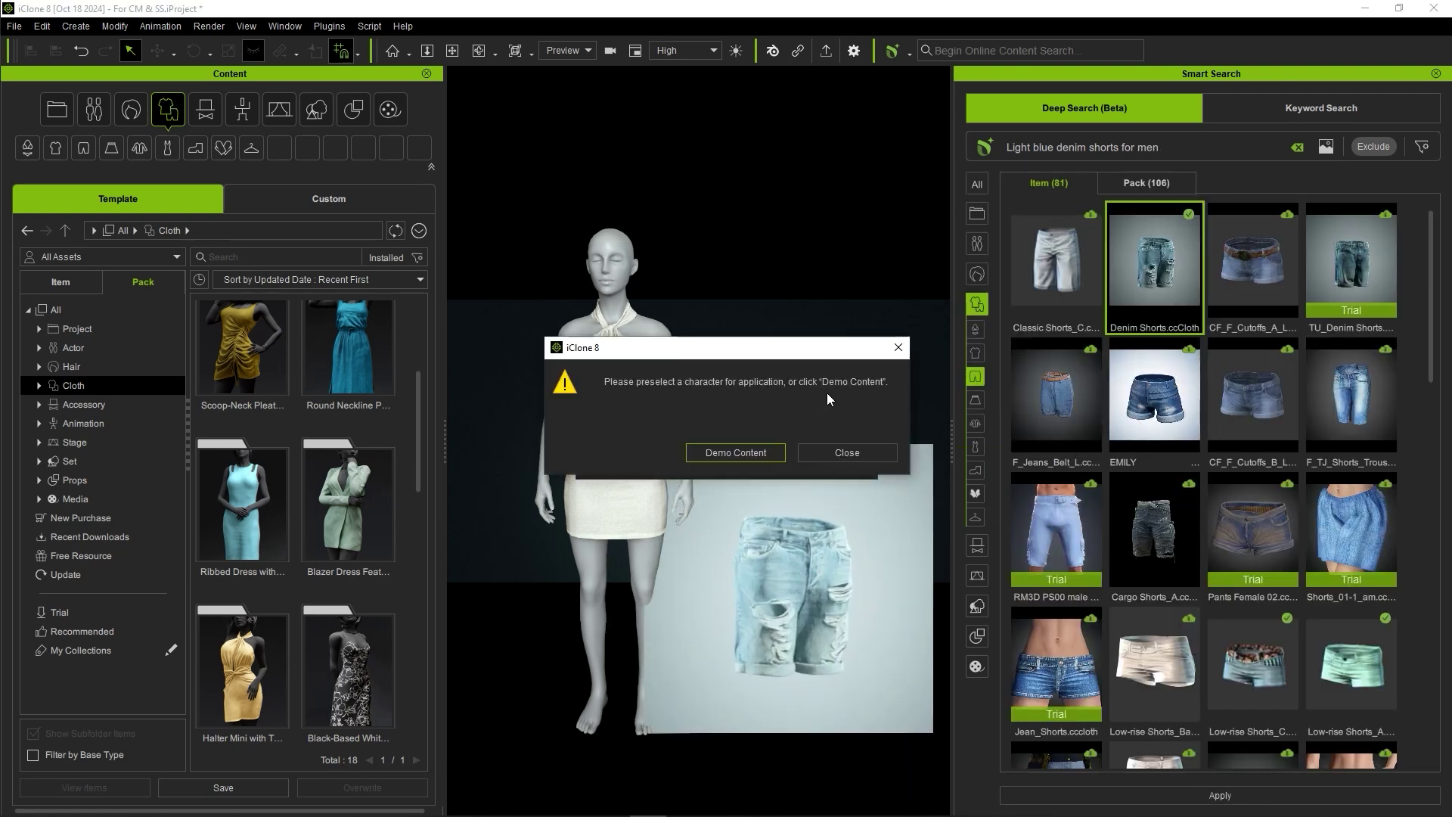
left_click(783, 457)
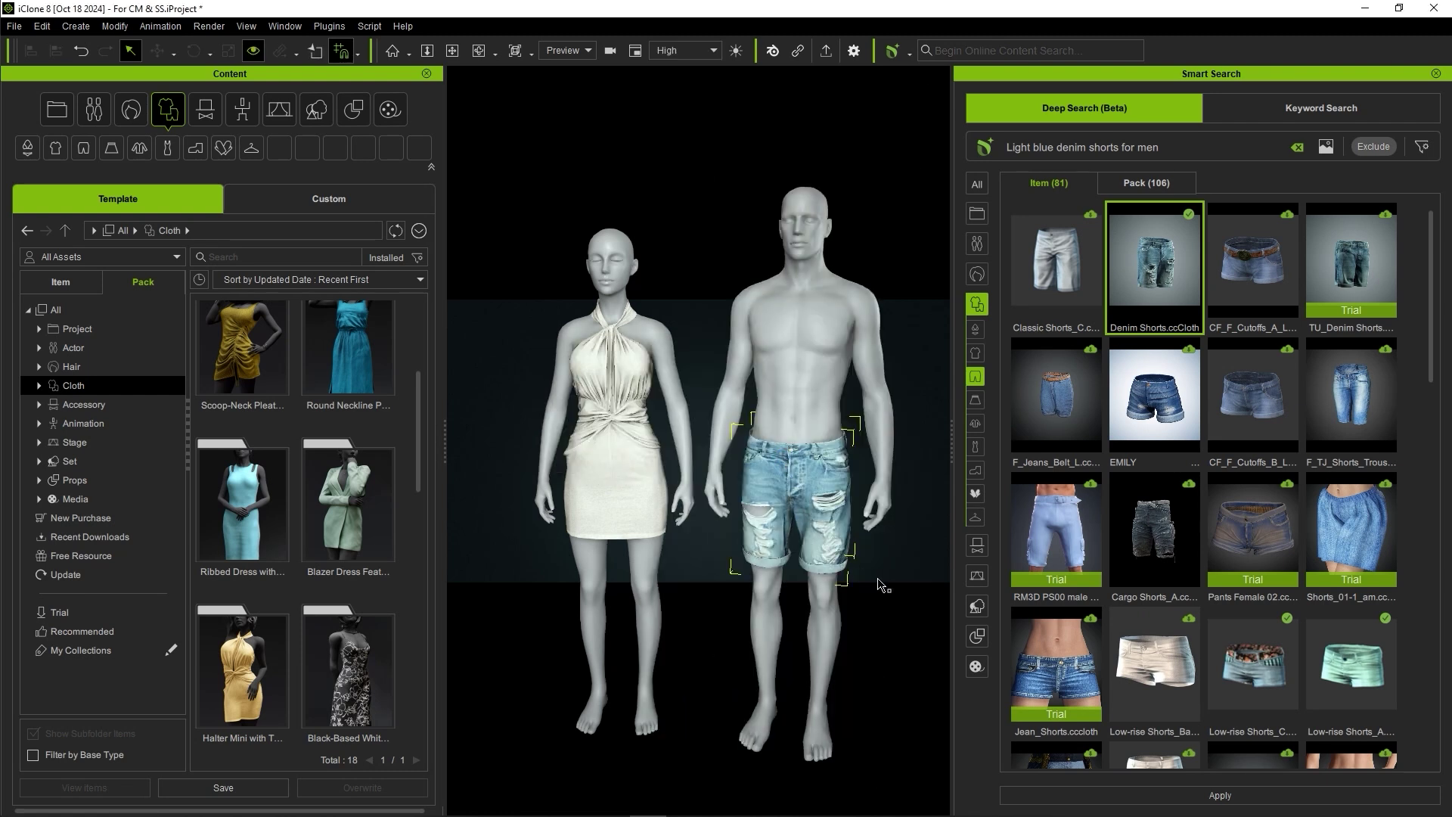